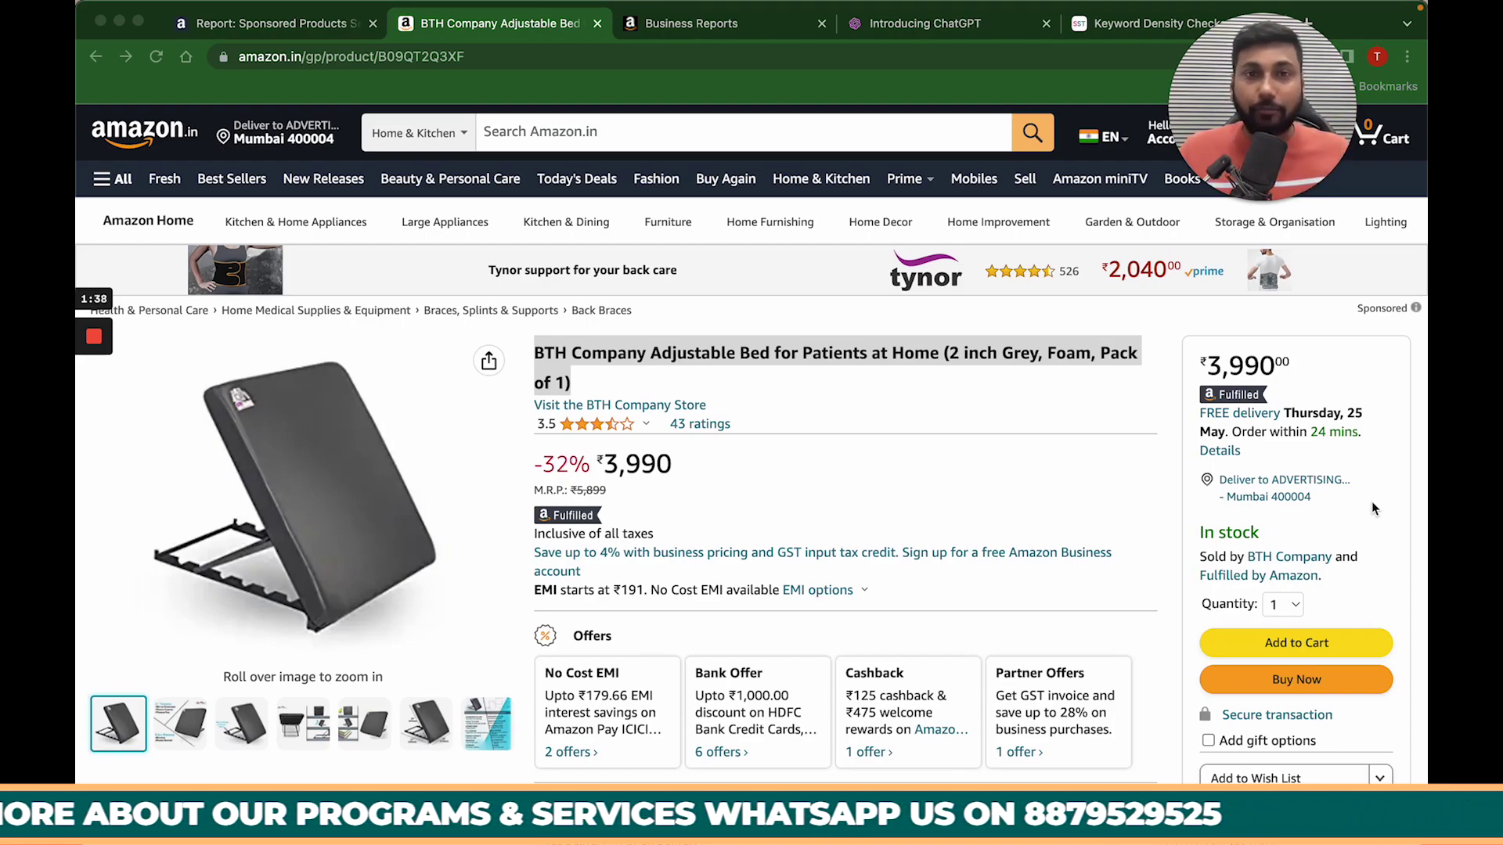
Bring the Amazon.in product page for the BTH Company Adjustable Bed into focus
click(865, 359)
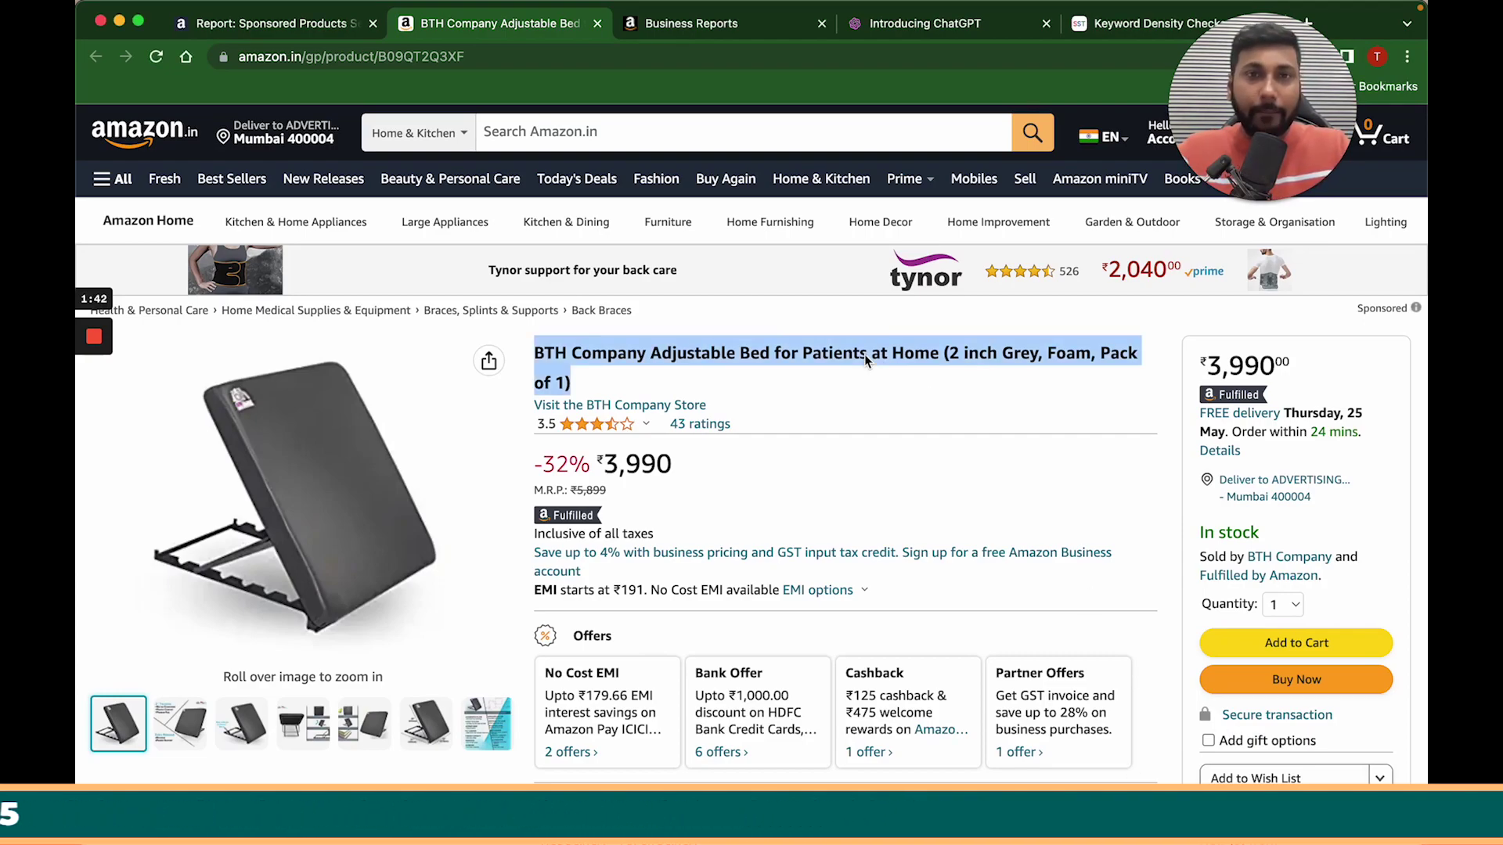
Deselect the bed listing's title and switch to the 'Report: Sponsored Products' tab
click(295, 31)
click(556, 466)
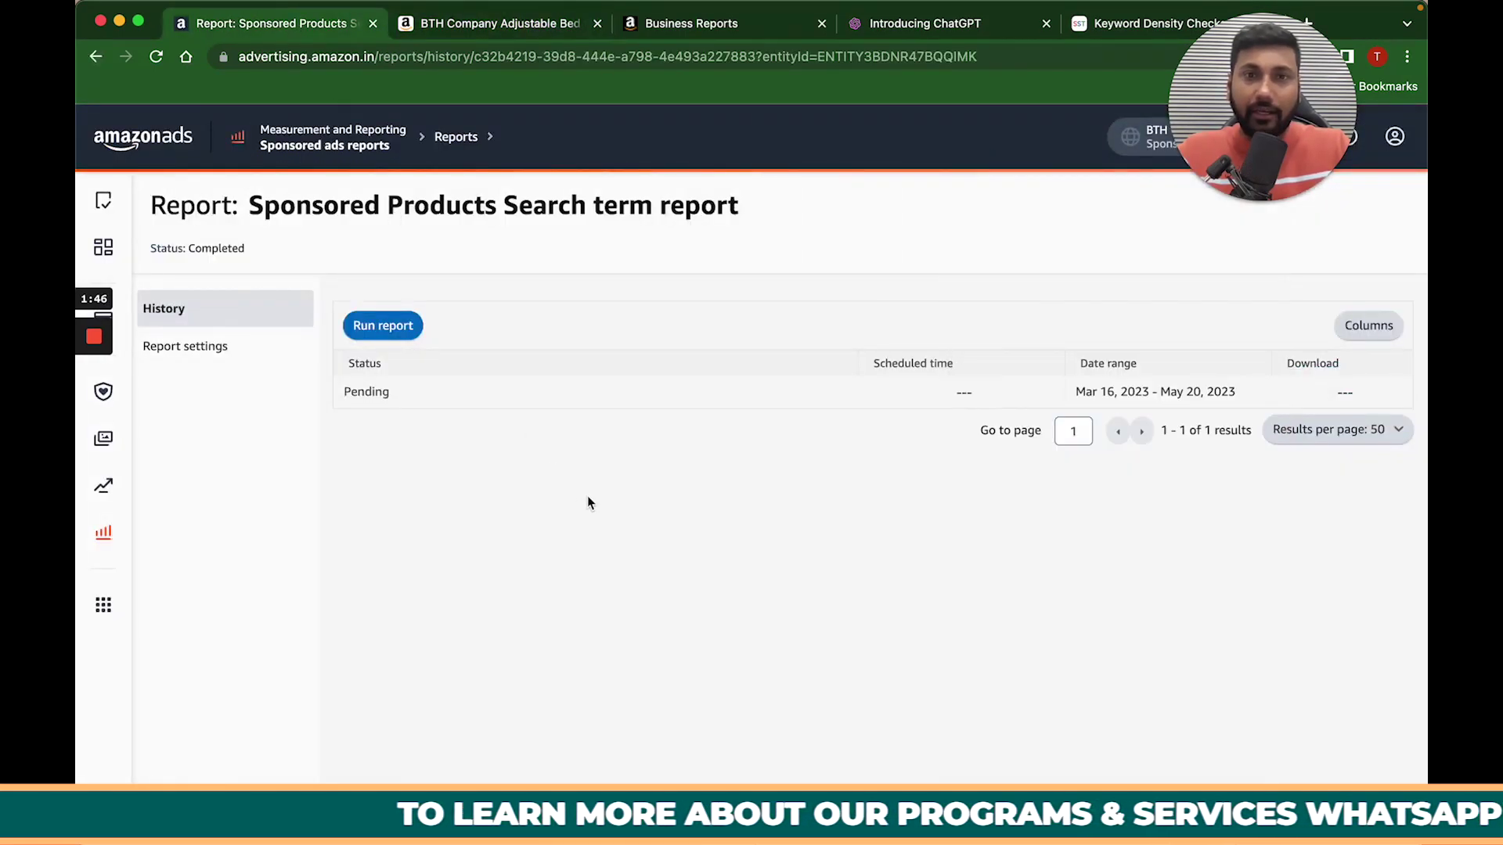
click(539, 26)
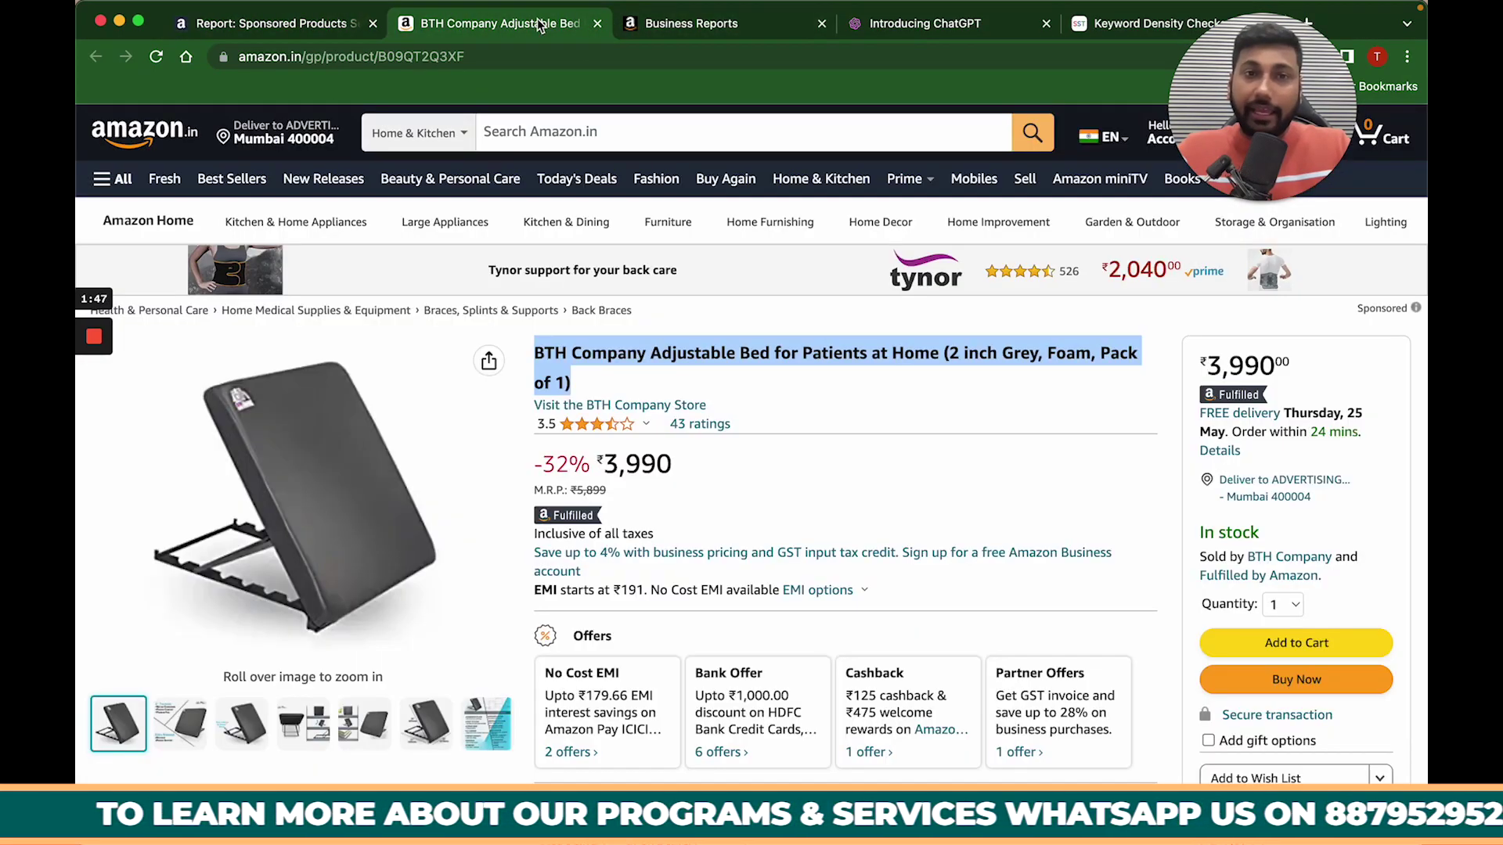
click(693, 357)
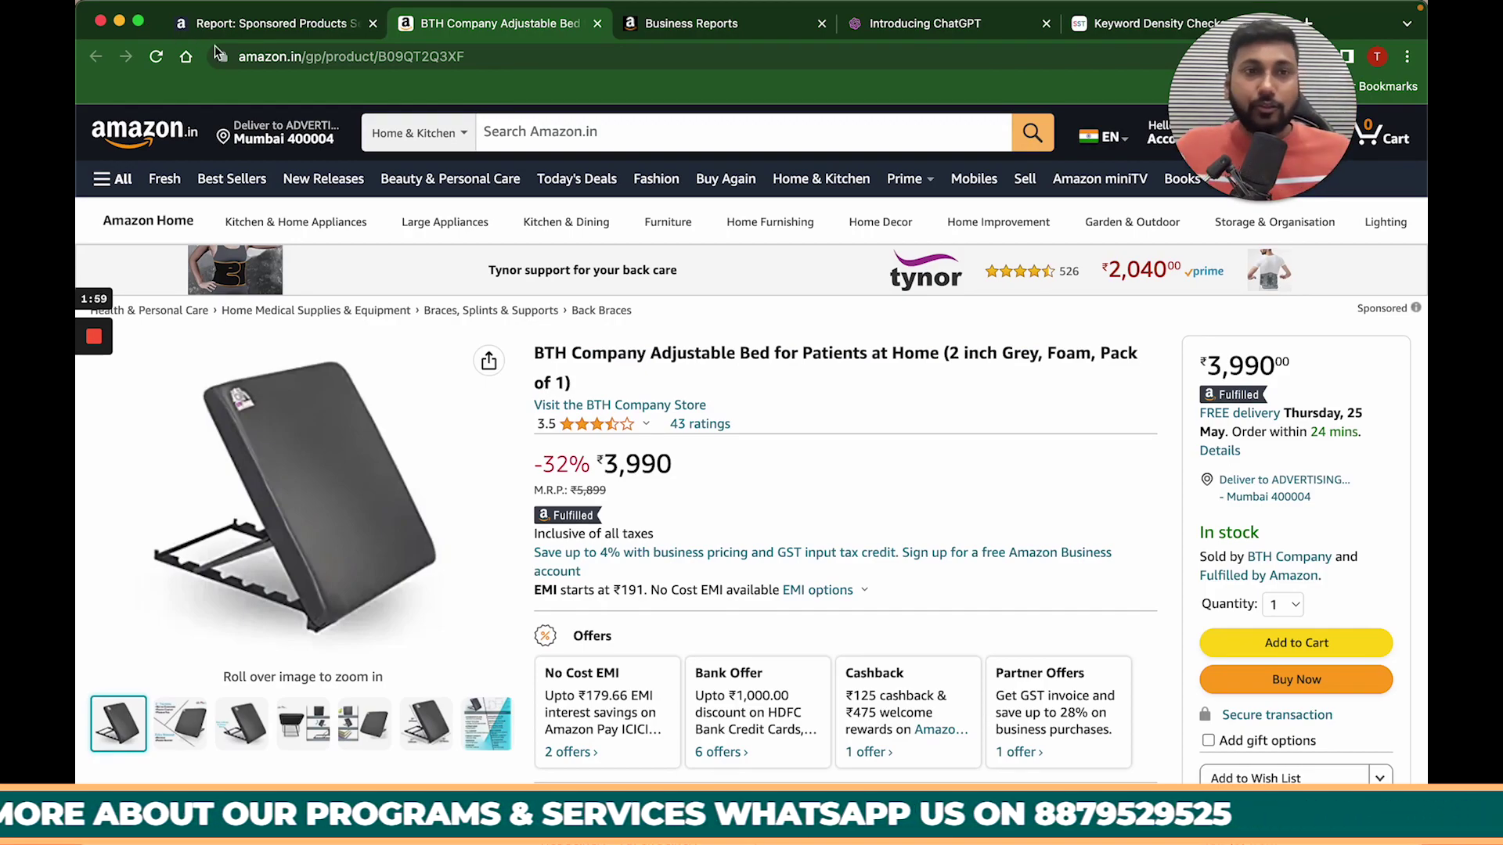
click(251, 26)
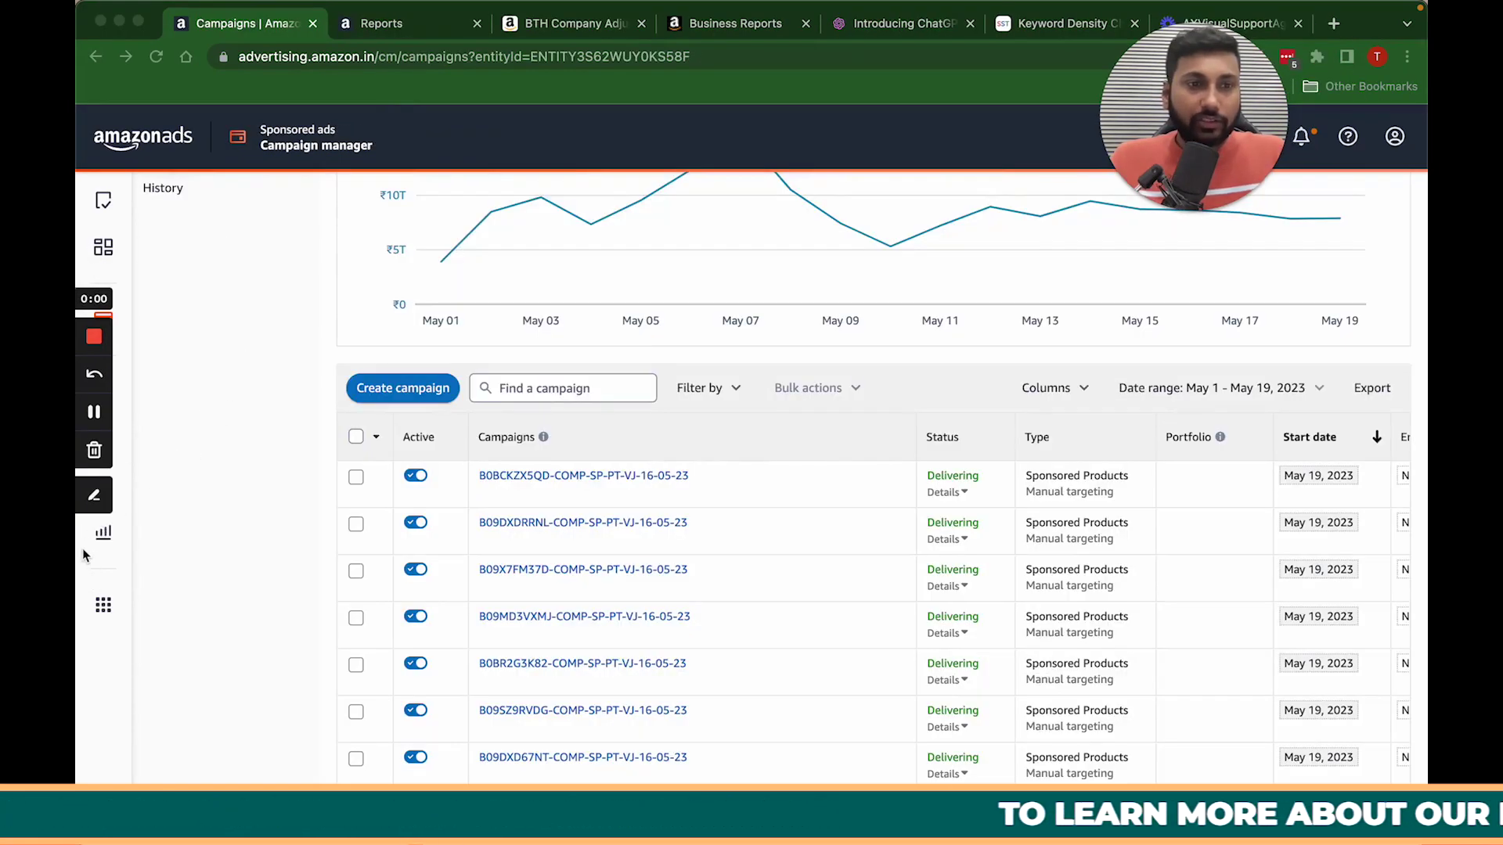
Create a Sponsored Products Search term report for March 16 – May 20, 2023, and save it
click(401, 27)
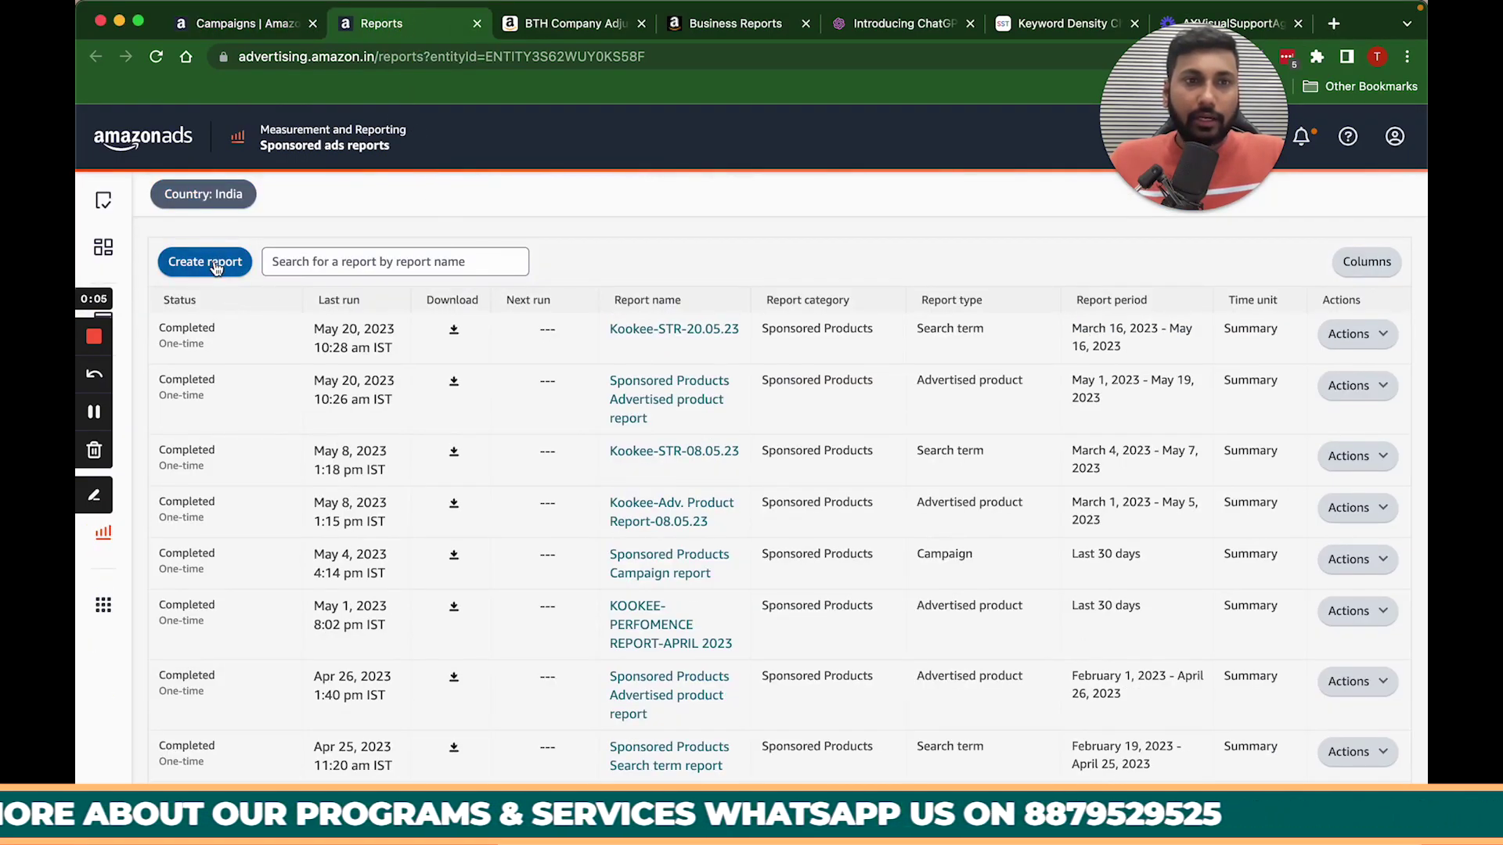
click(210, 263)
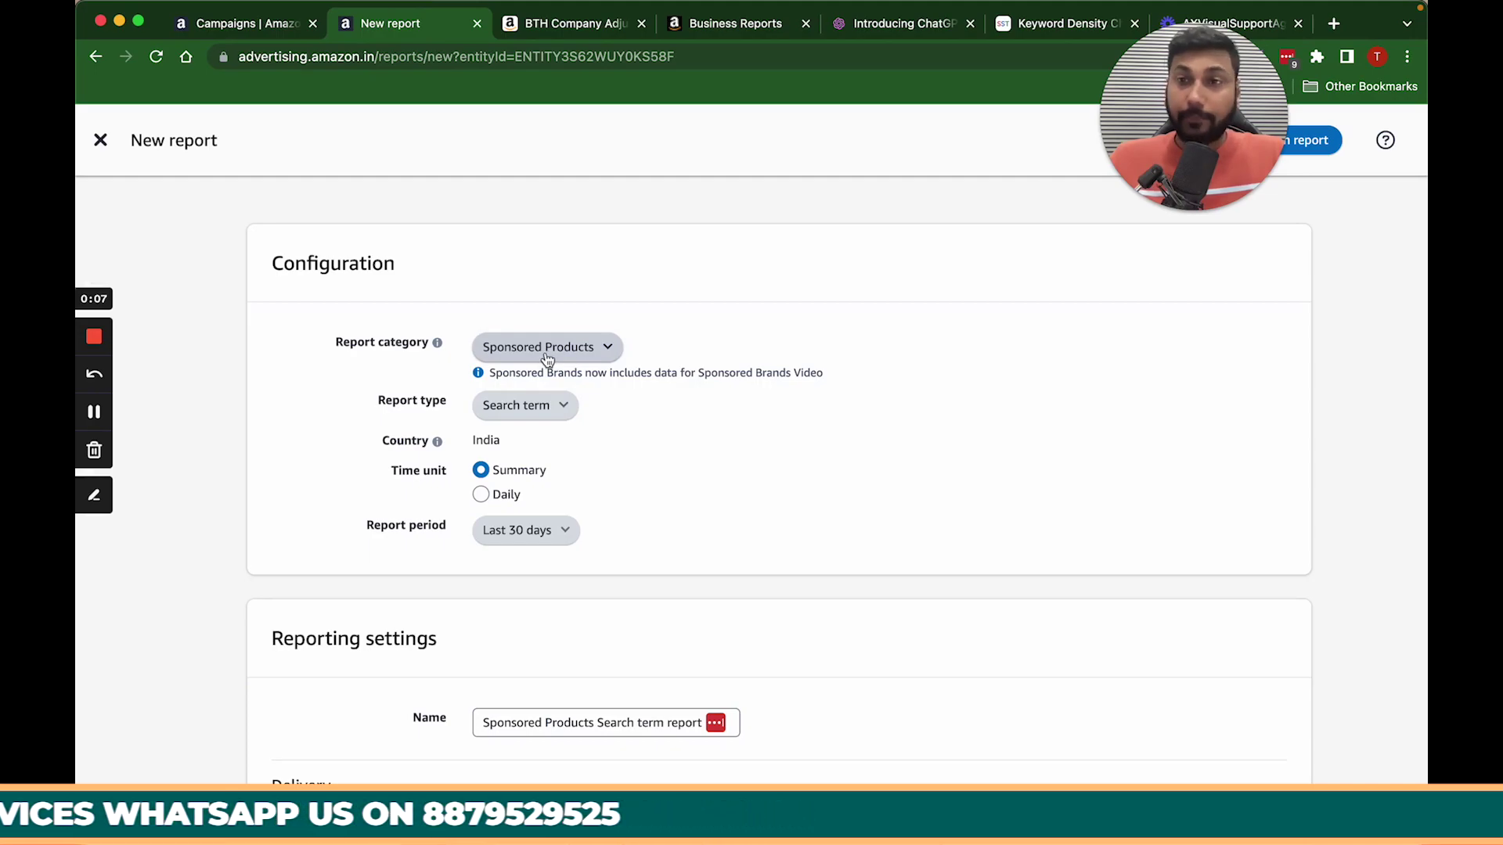
click(487, 405)
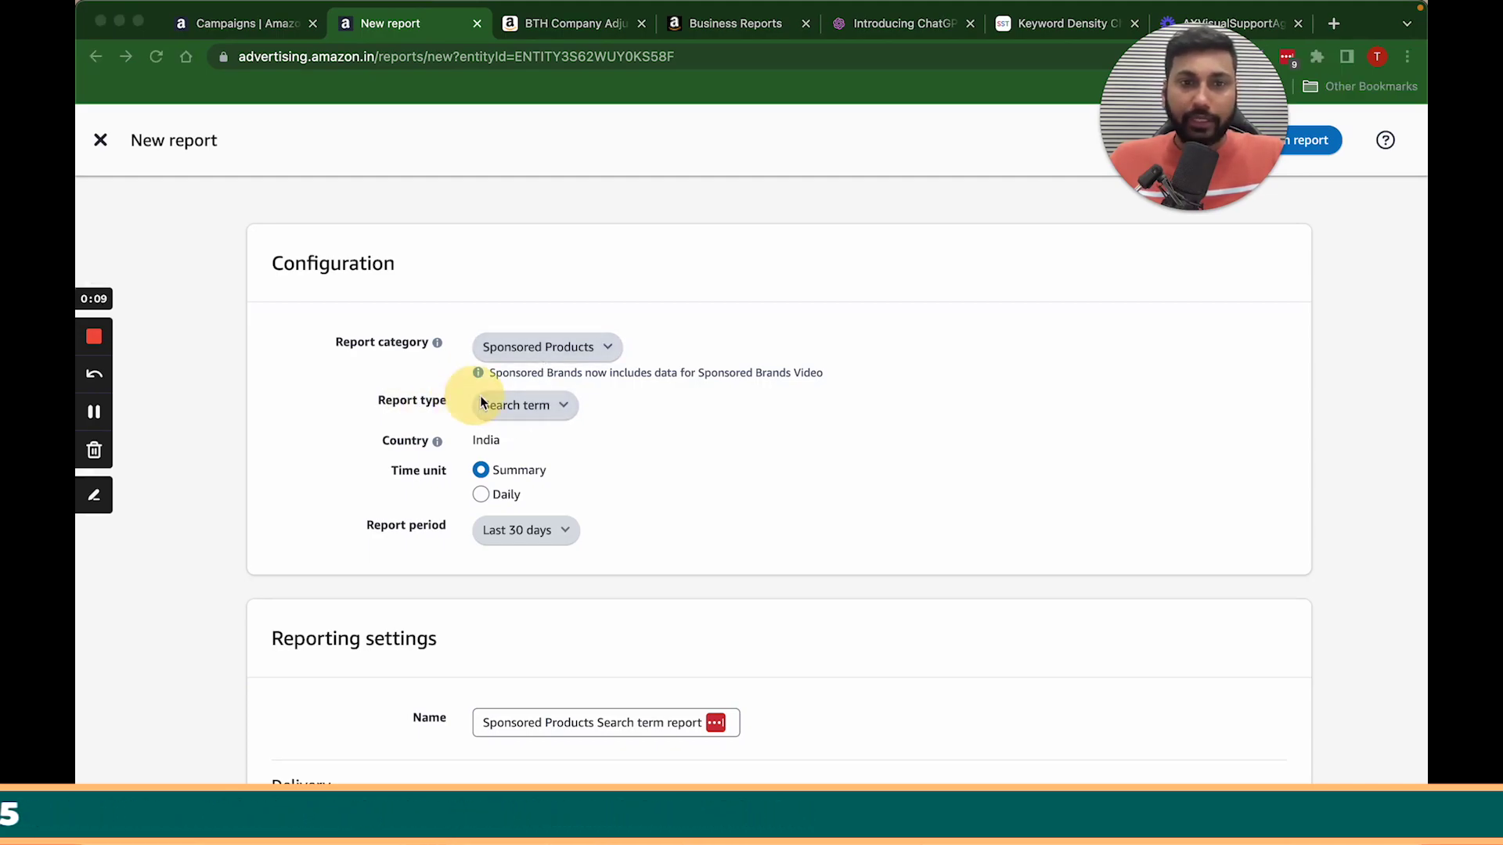
click(540, 532)
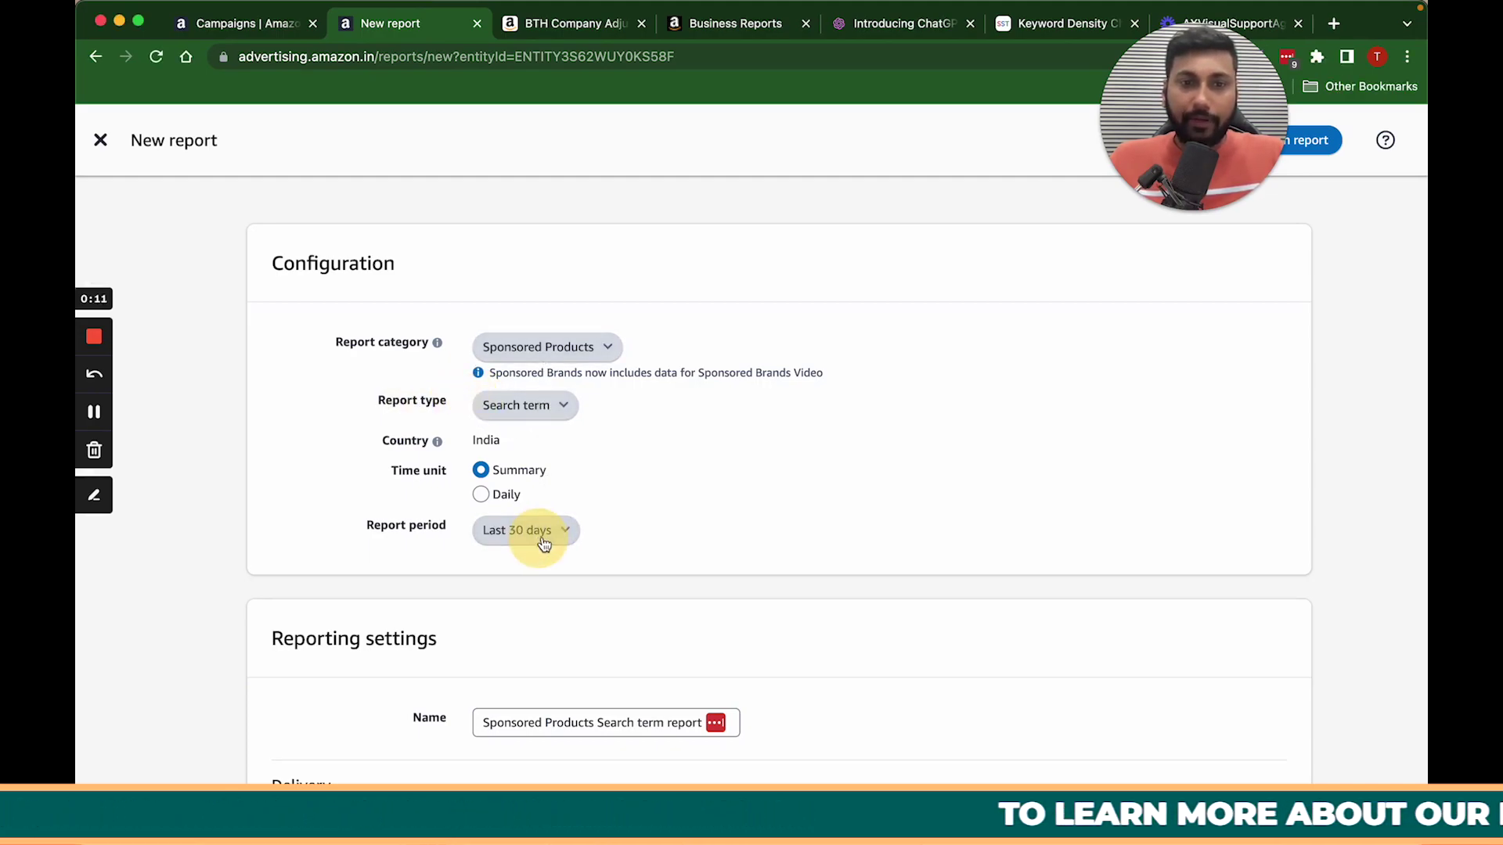
click(642, 541)
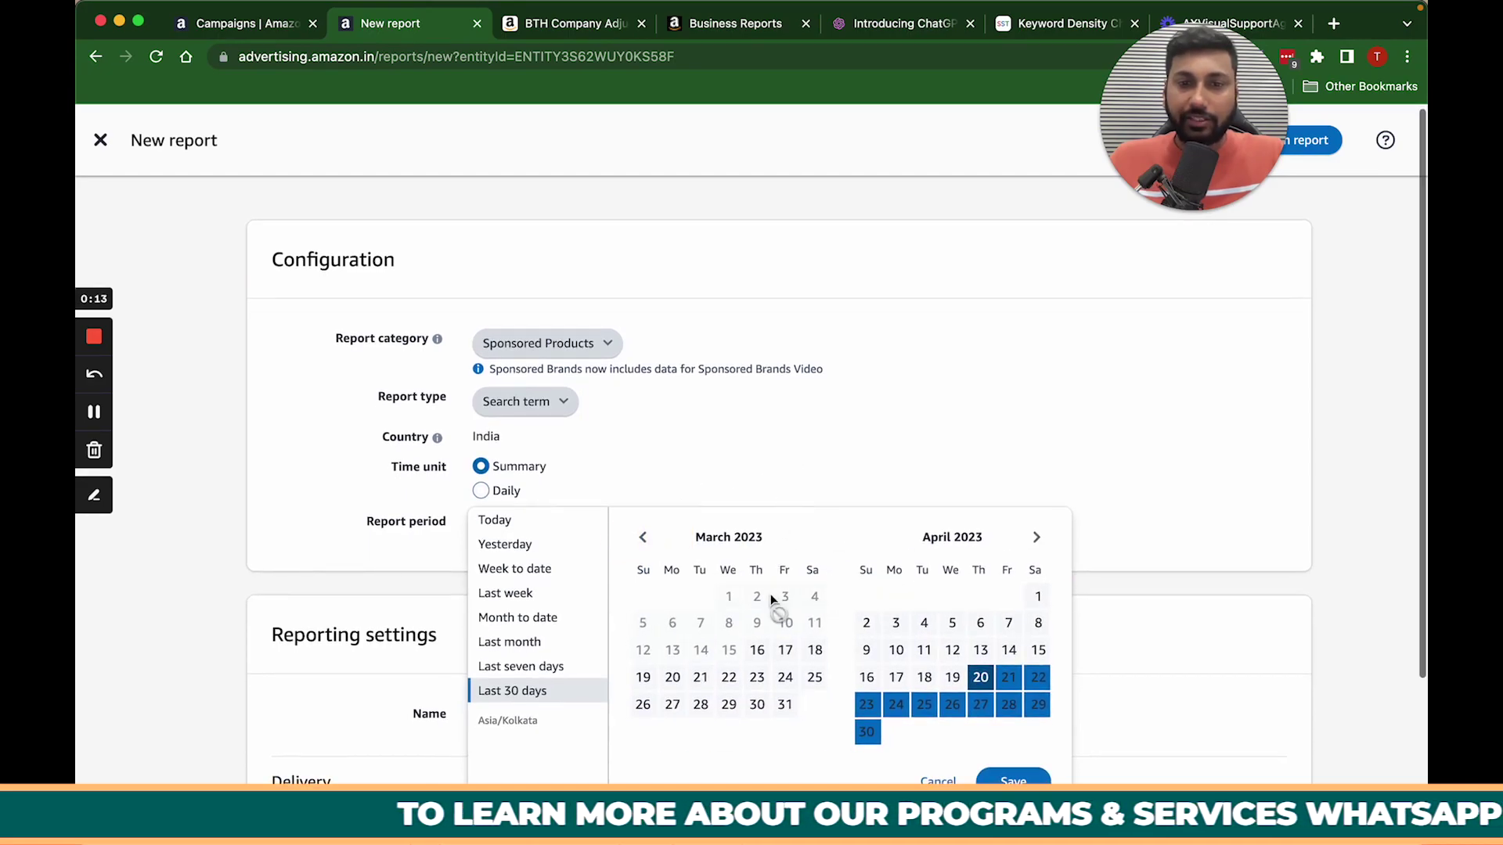
click(757, 651)
click(1036, 537)
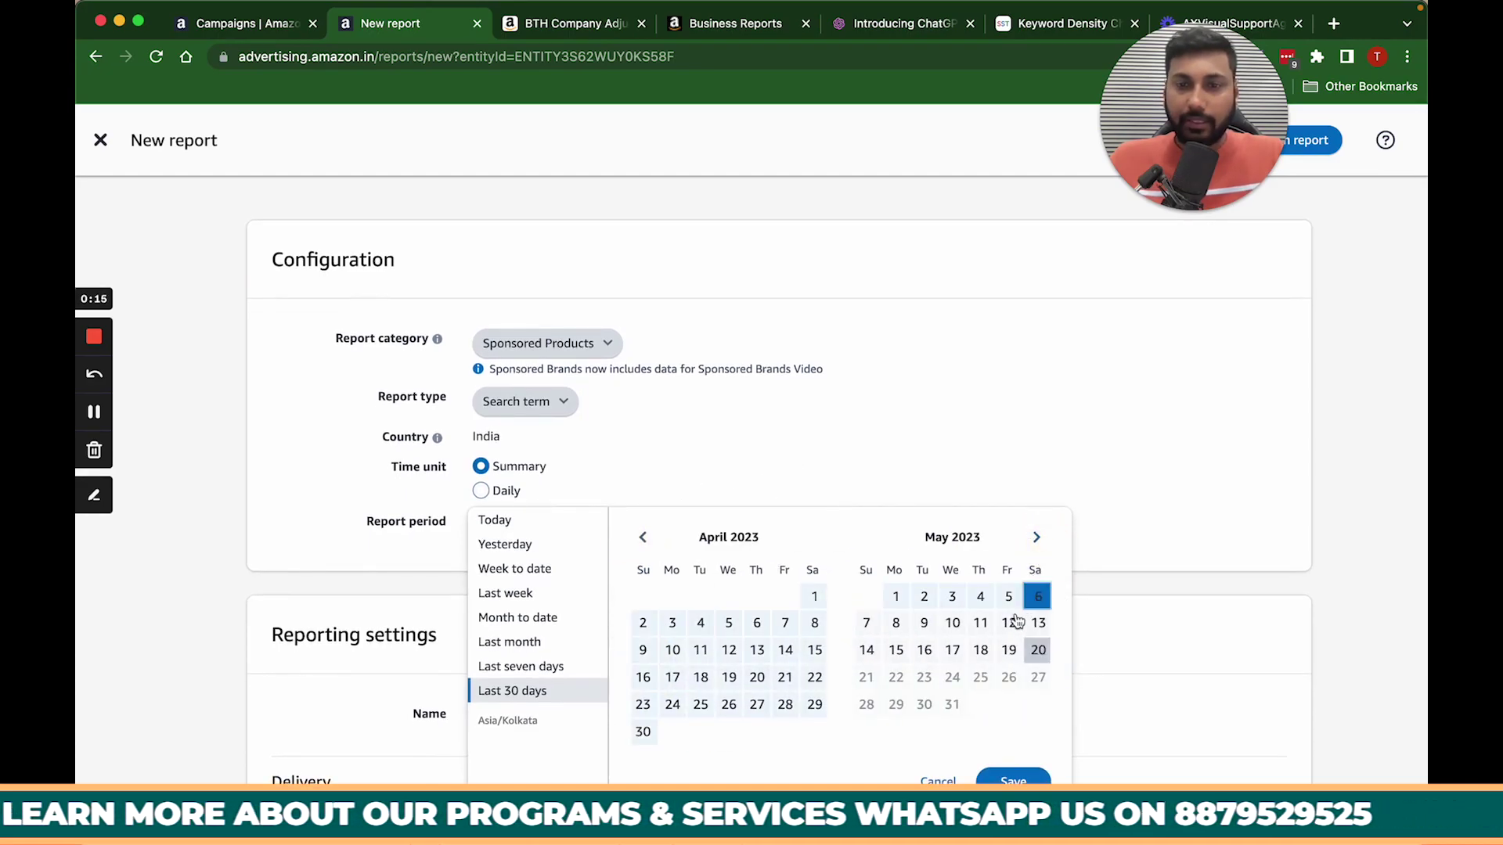
click(1038, 650)
click(1013, 780)
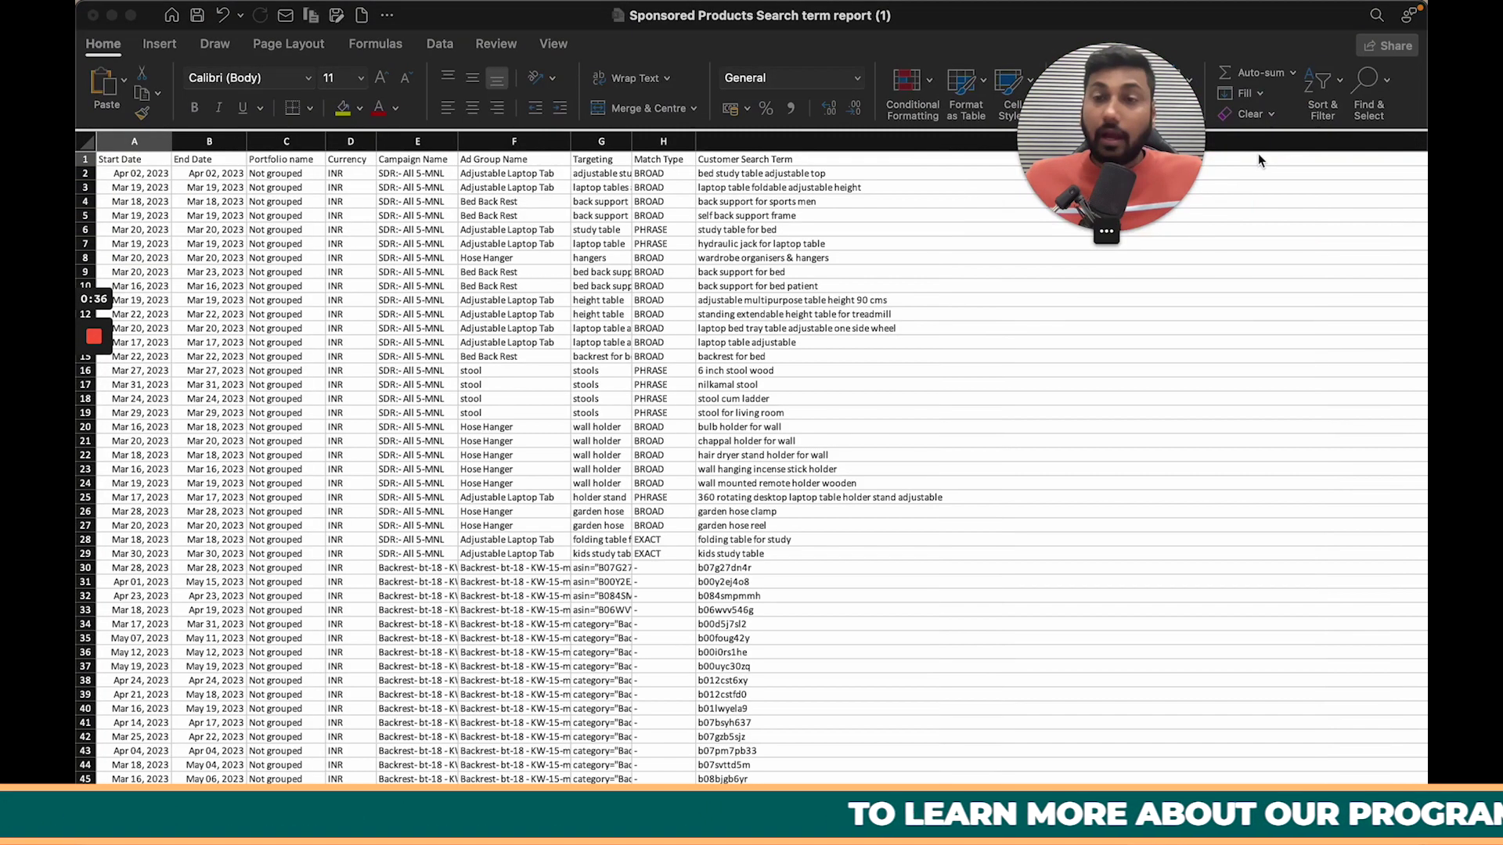
Select the report's header row and apply Sort & Filter > Filter to it
drag(1257, 154, 1331, 106)
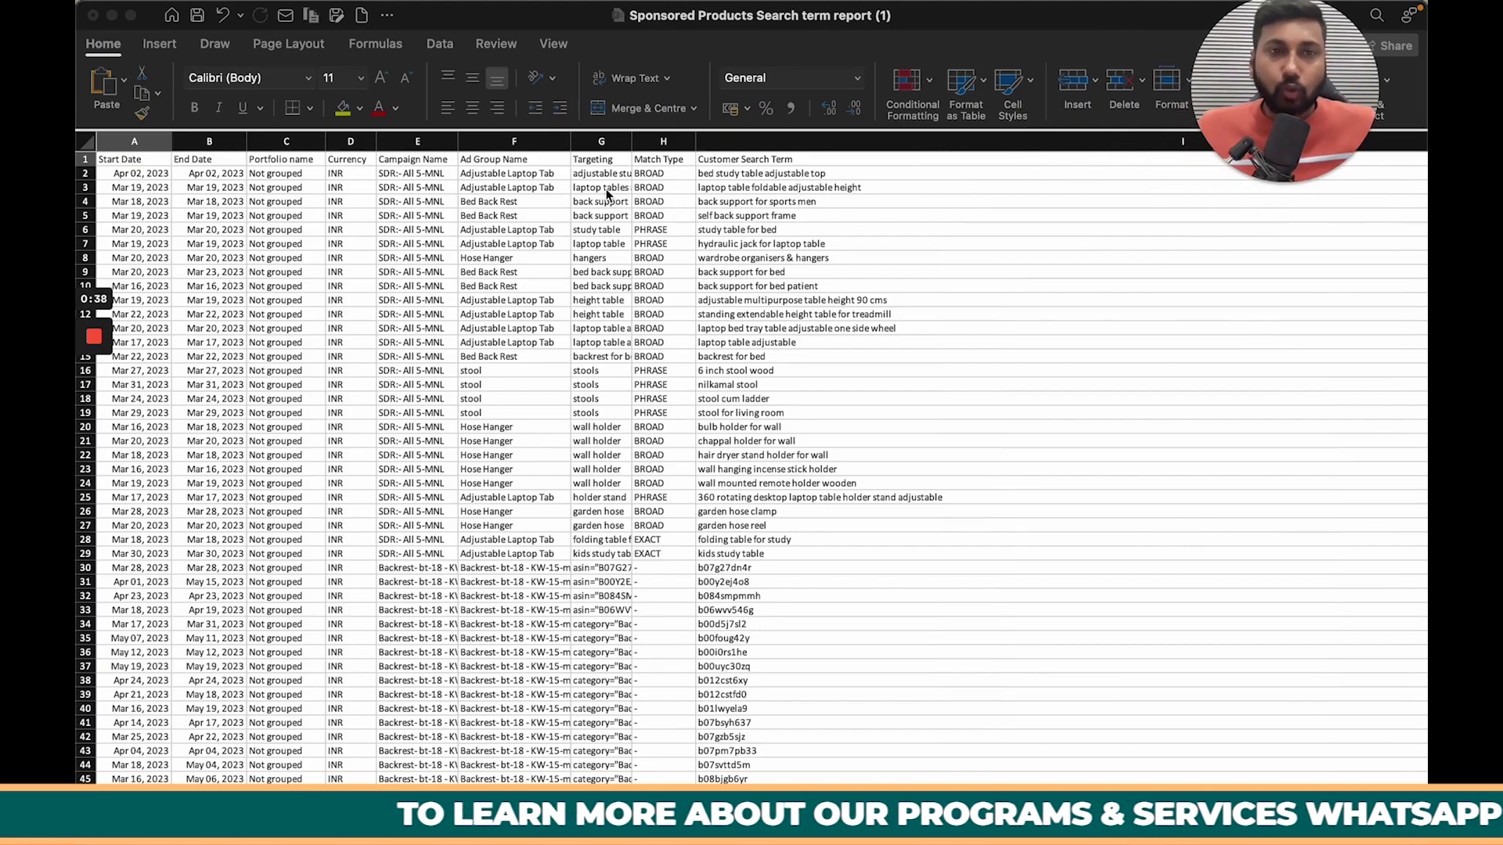
click(85, 160)
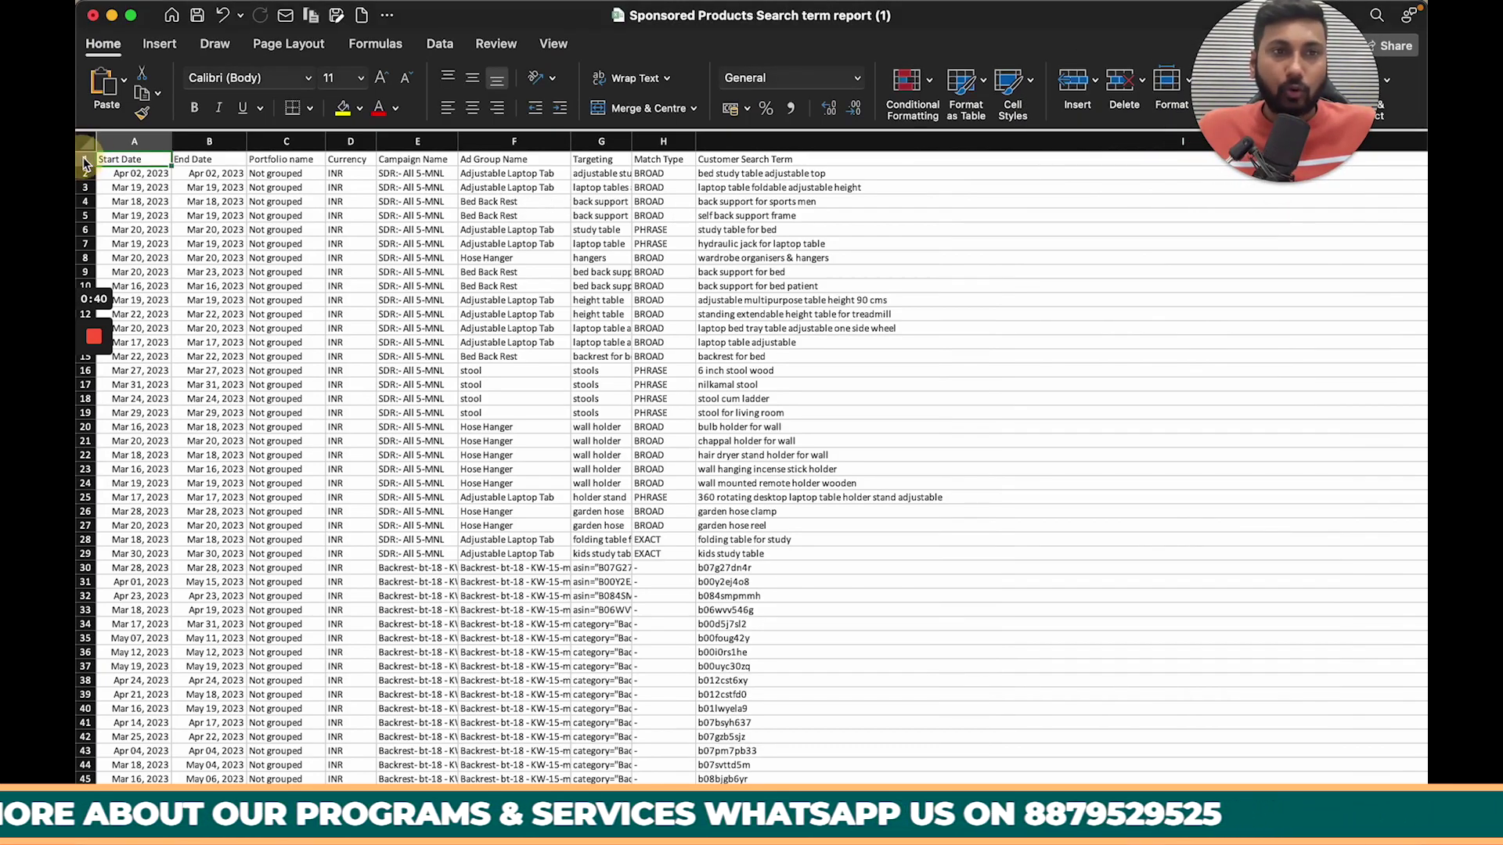
mouse_move(1261, 143)
drag(1262, 143, 1291, 301)
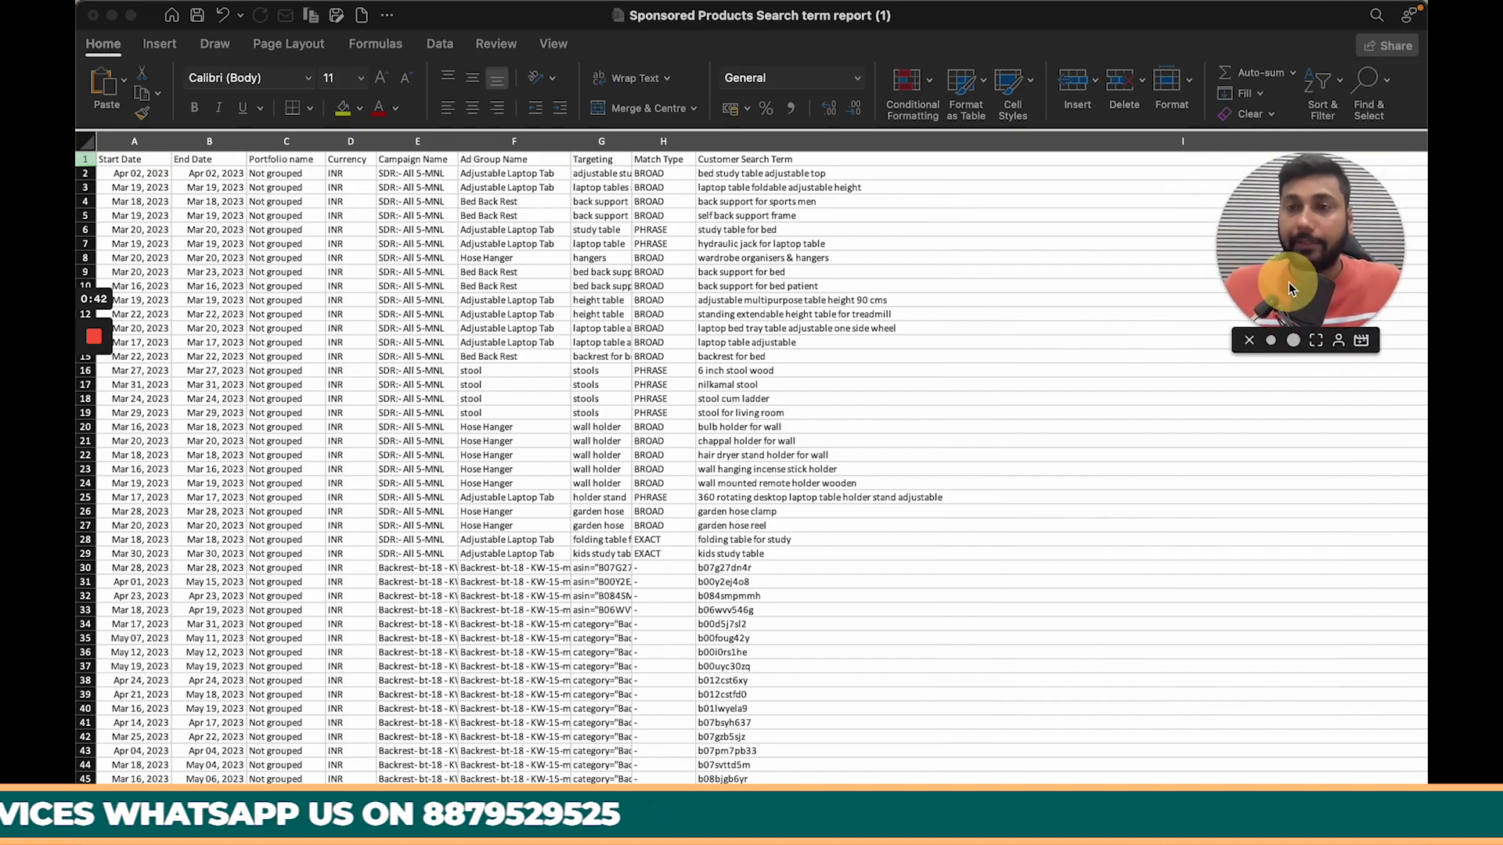
click(1322, 90)
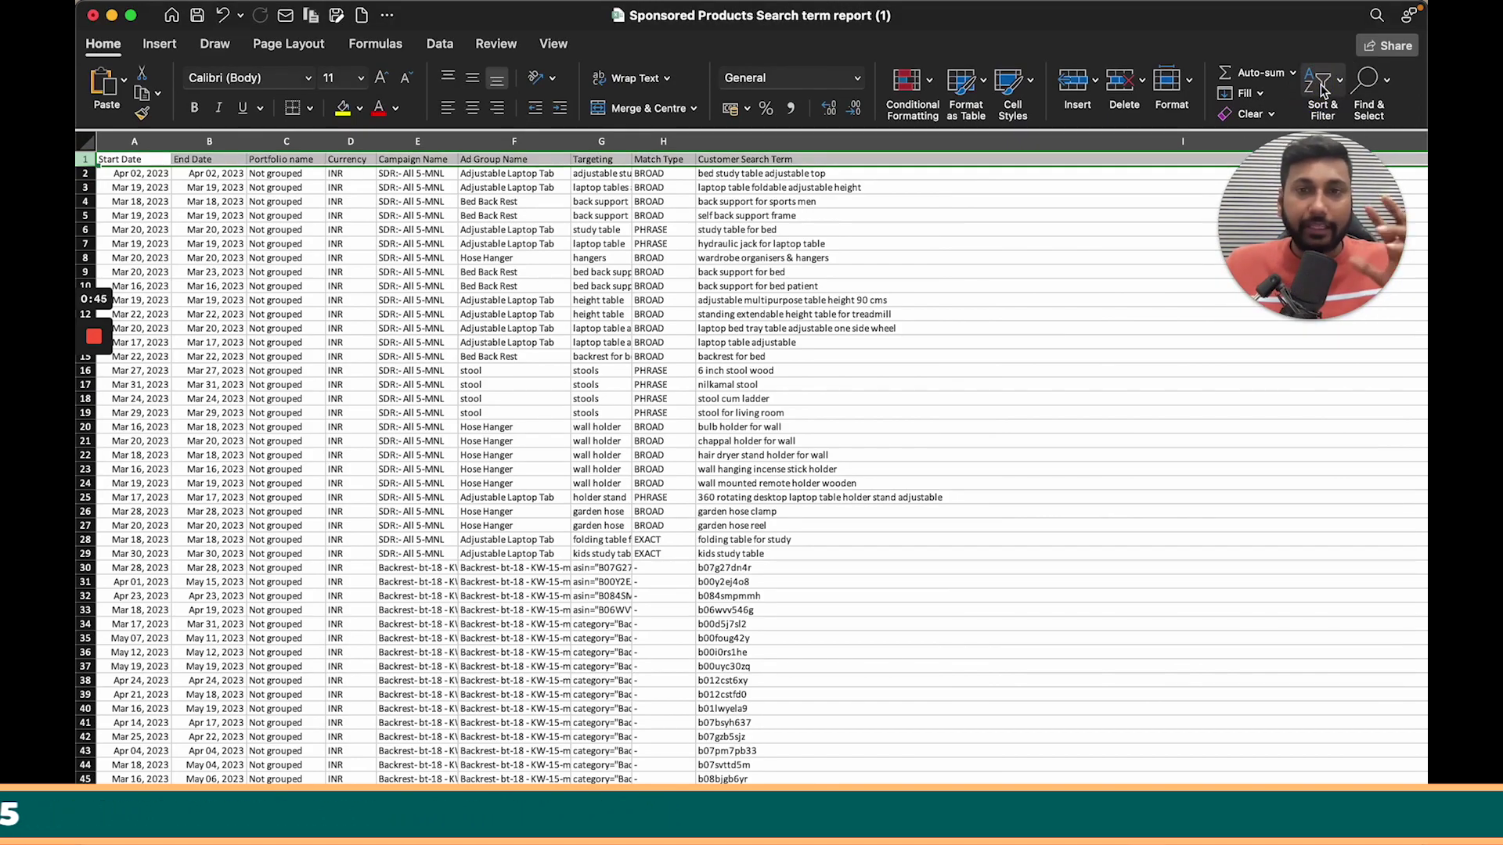
click(1321, 91)
click(206, 115)
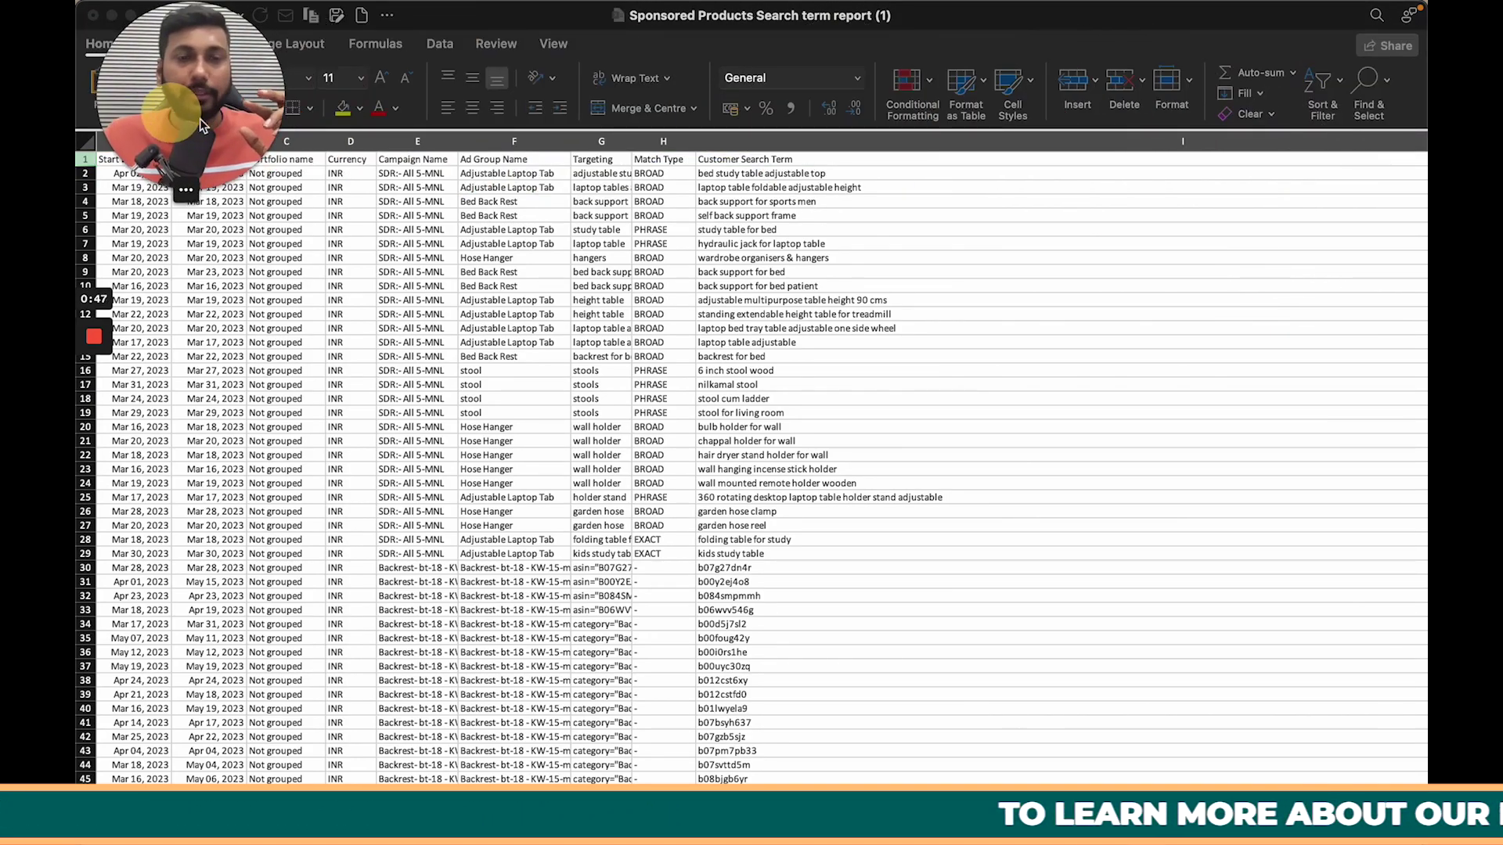
click(1323, 82)
click(1353, 193)
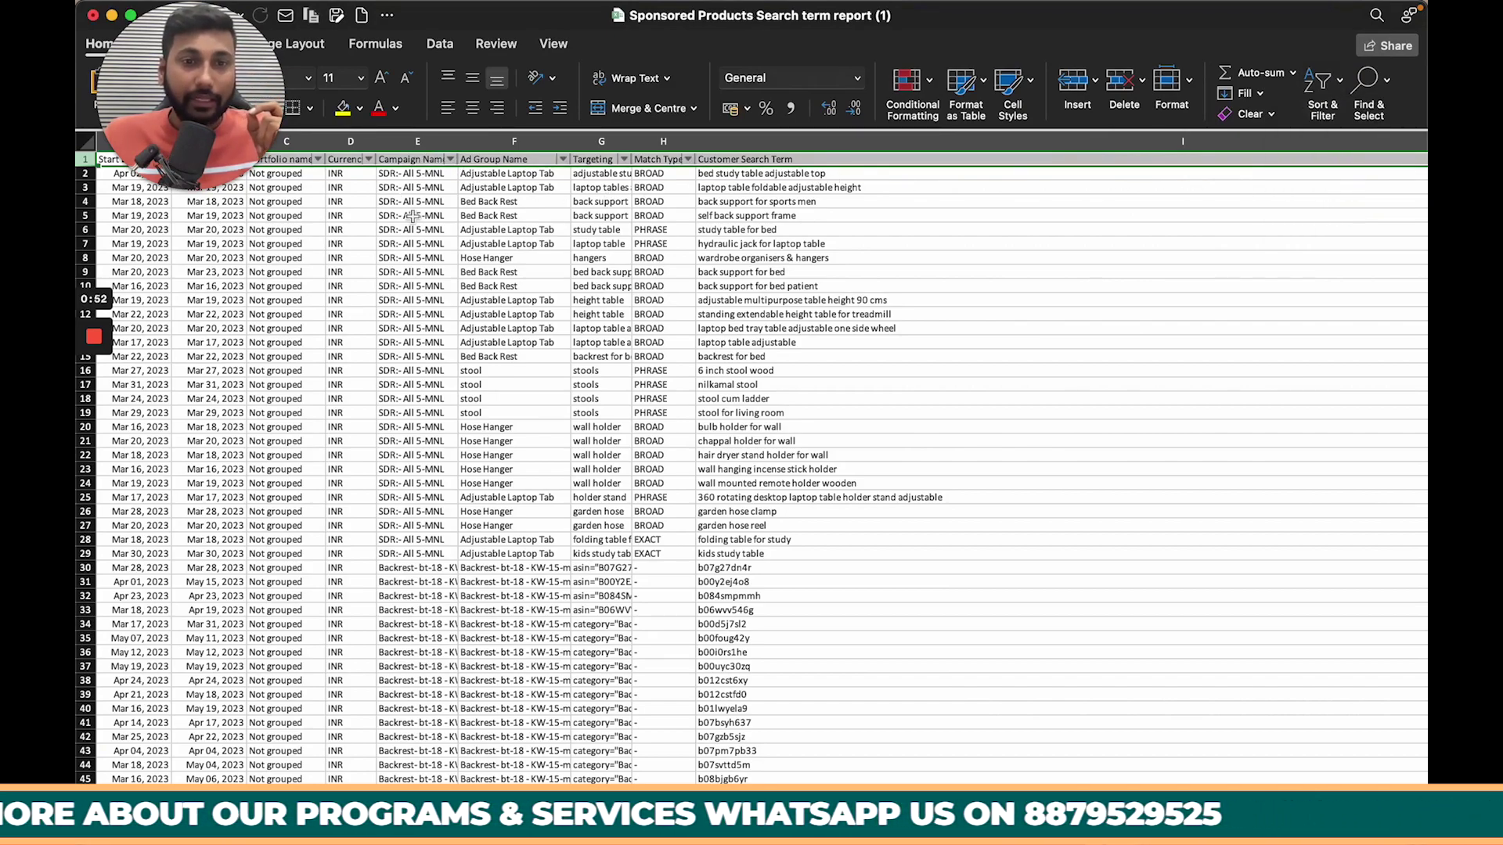
click(450, 159)
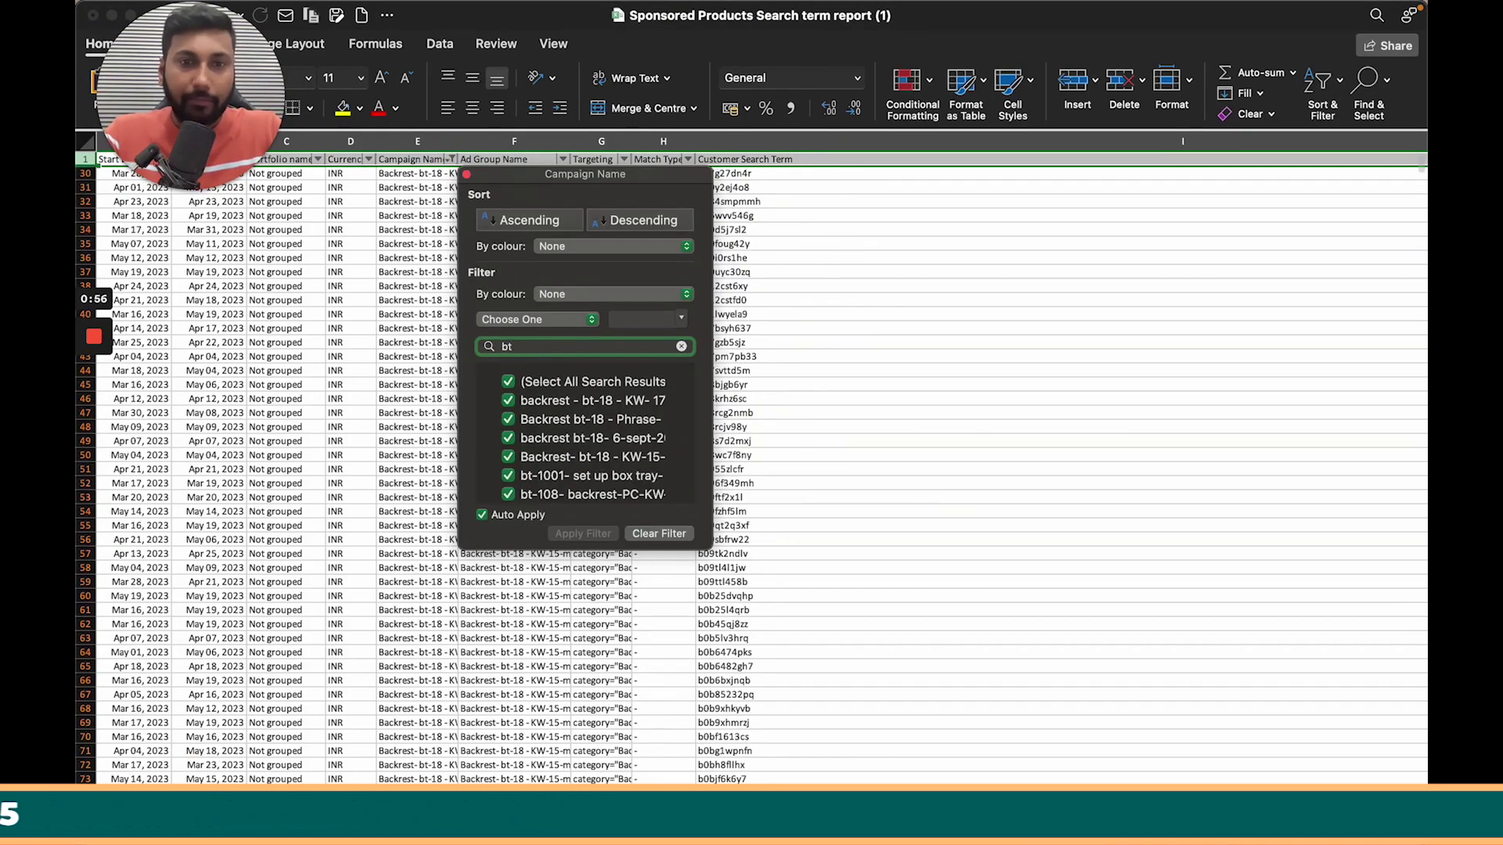
Filter Campaign Name to bt-108 and narrow the Customer Search Term column
text(bt-108)
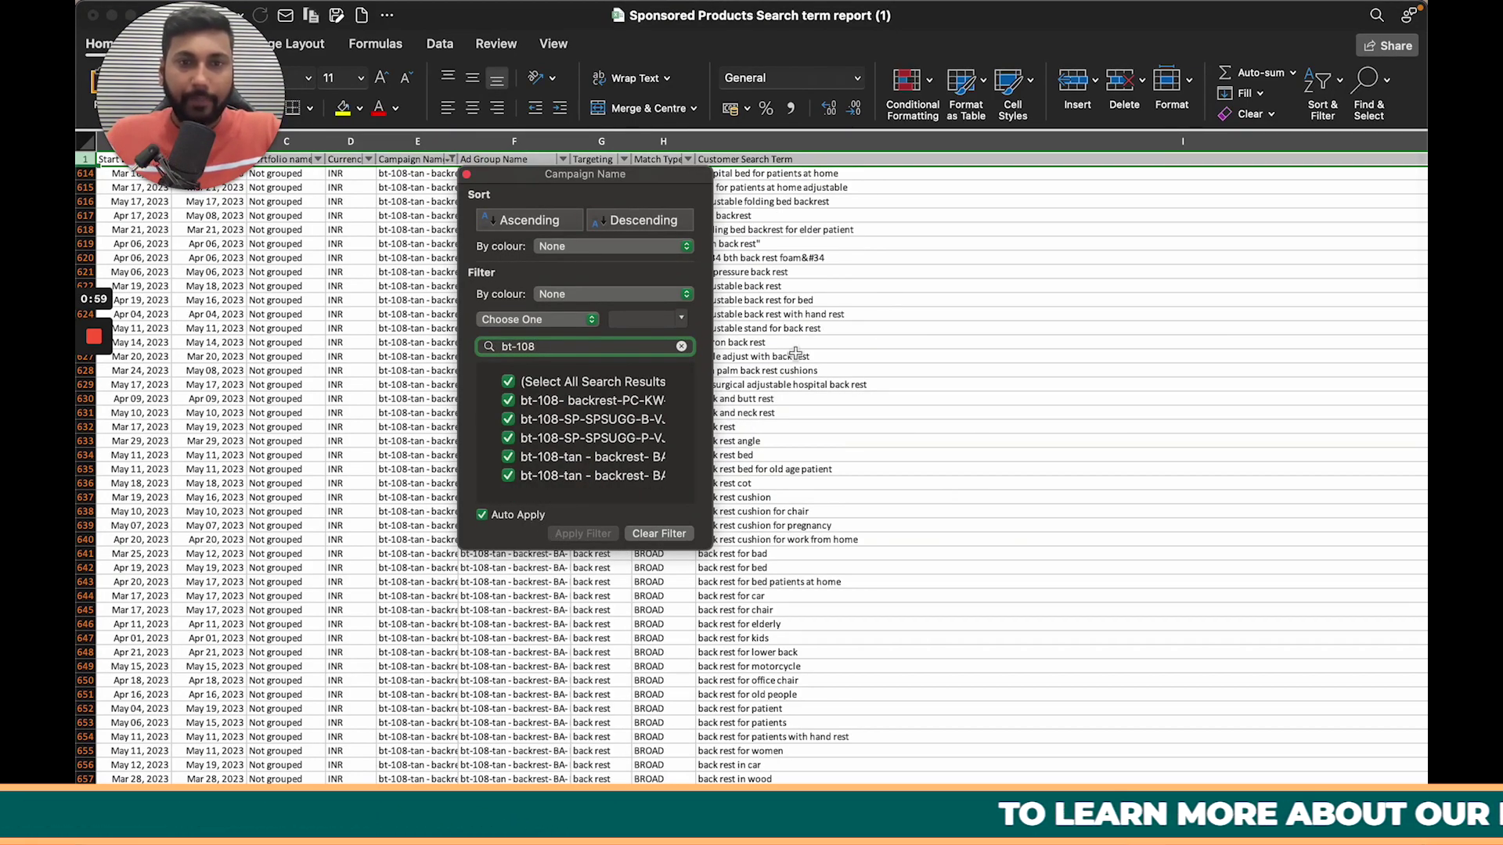
click(780, 190)
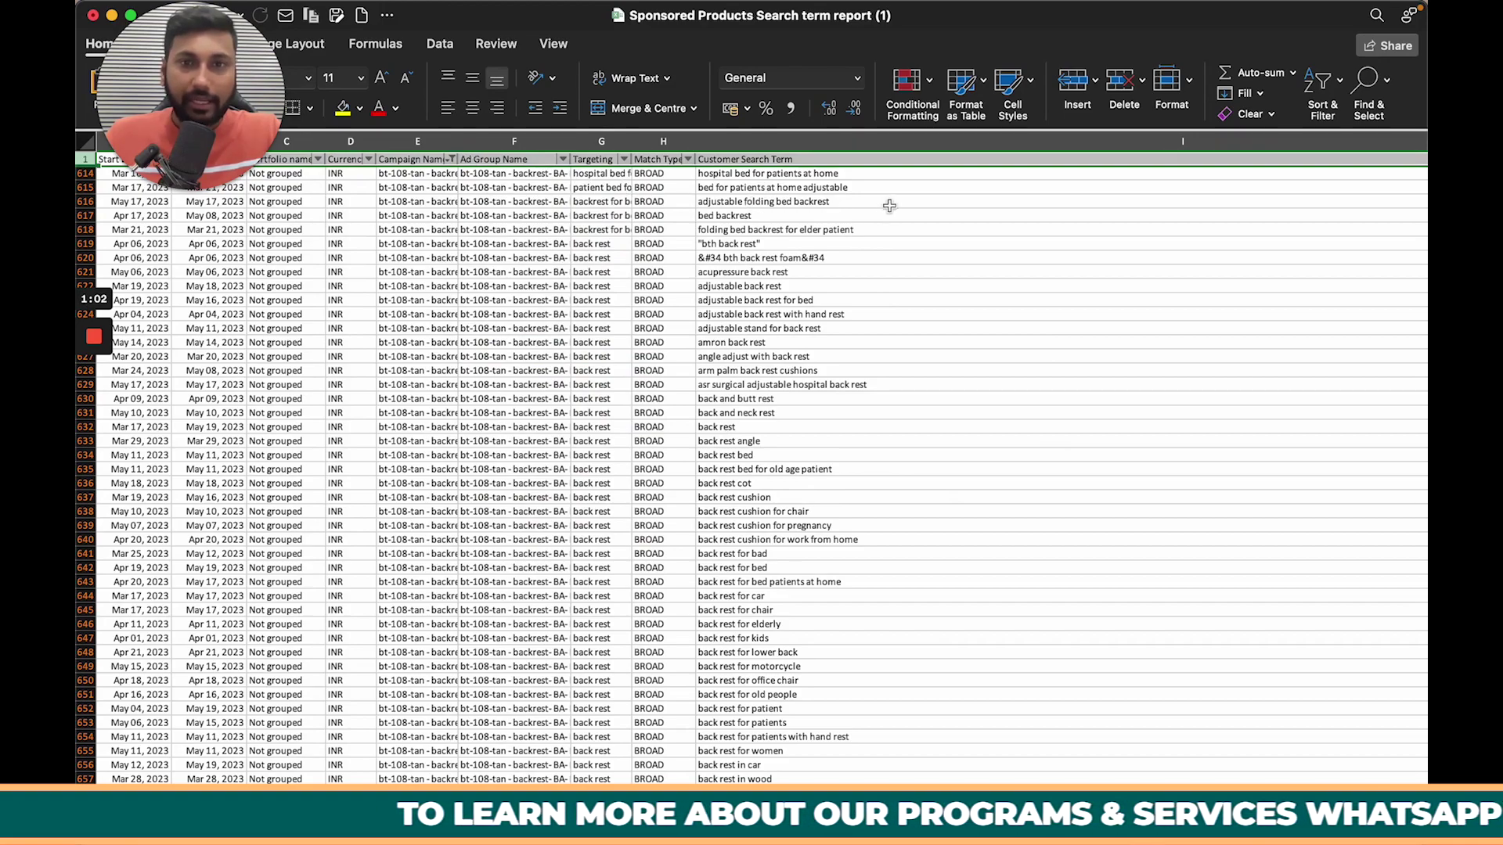
click(867, 187)
scroll(868, 187, right, 4)
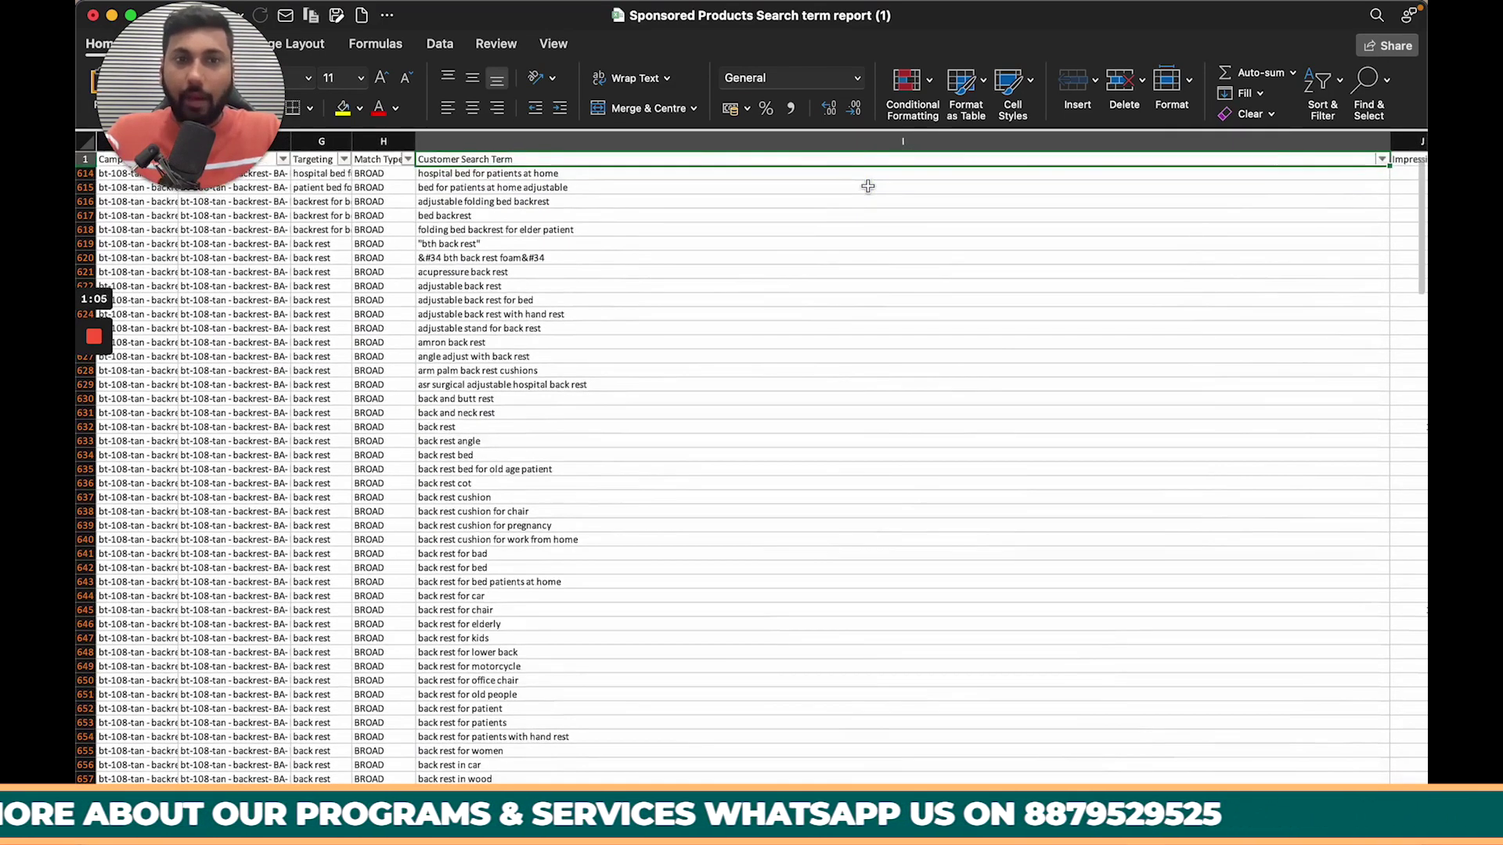
key(Right)
key(Right)
key(Right)
key(Right)
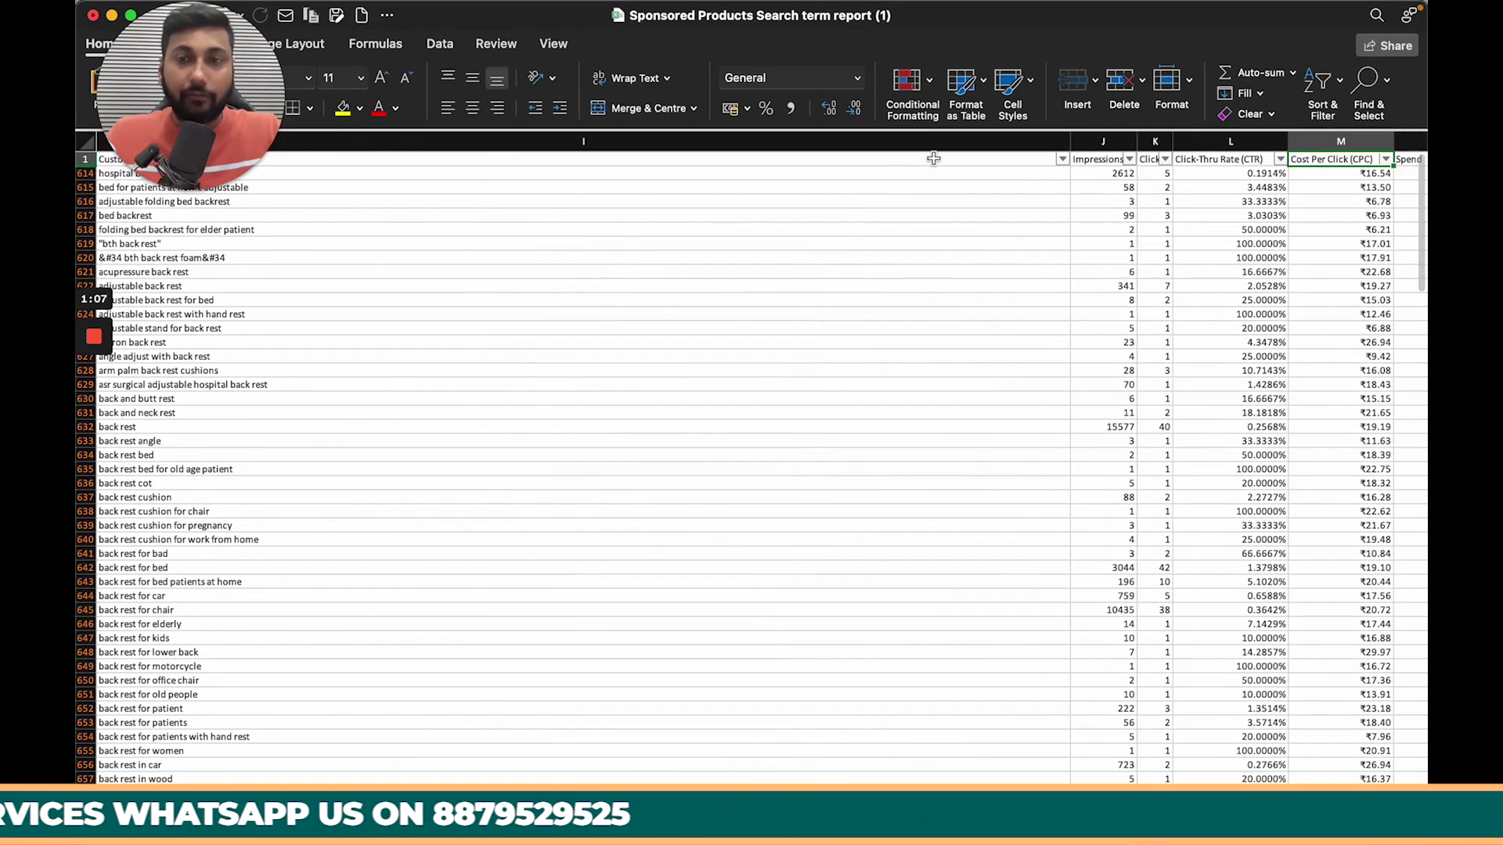
drag(1070, 141, 350, 141)
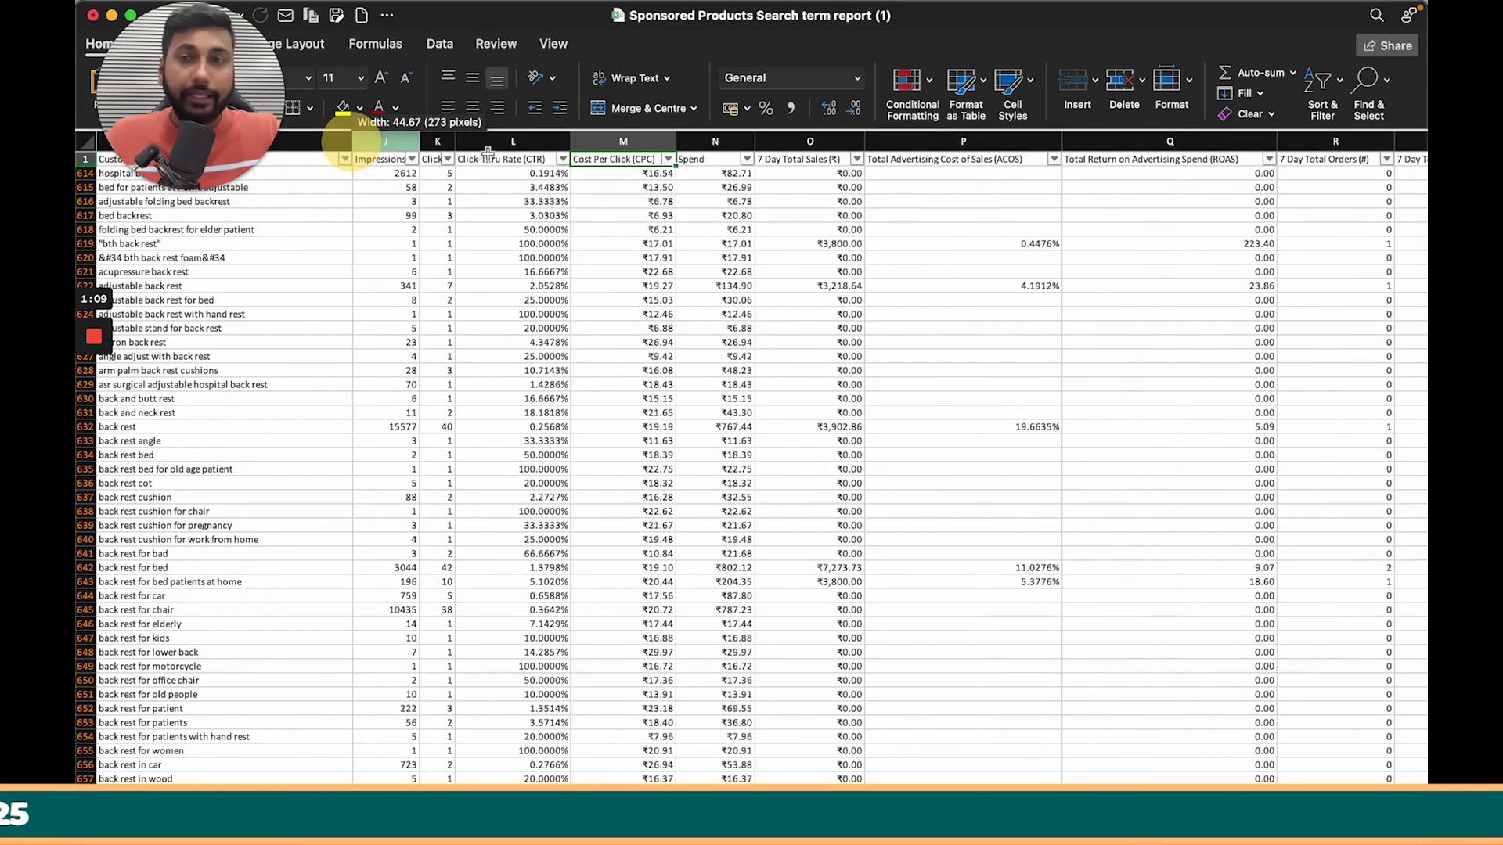
Exclude rows with 0 in the 7 Day Total Orders filter
click(1387, 162)
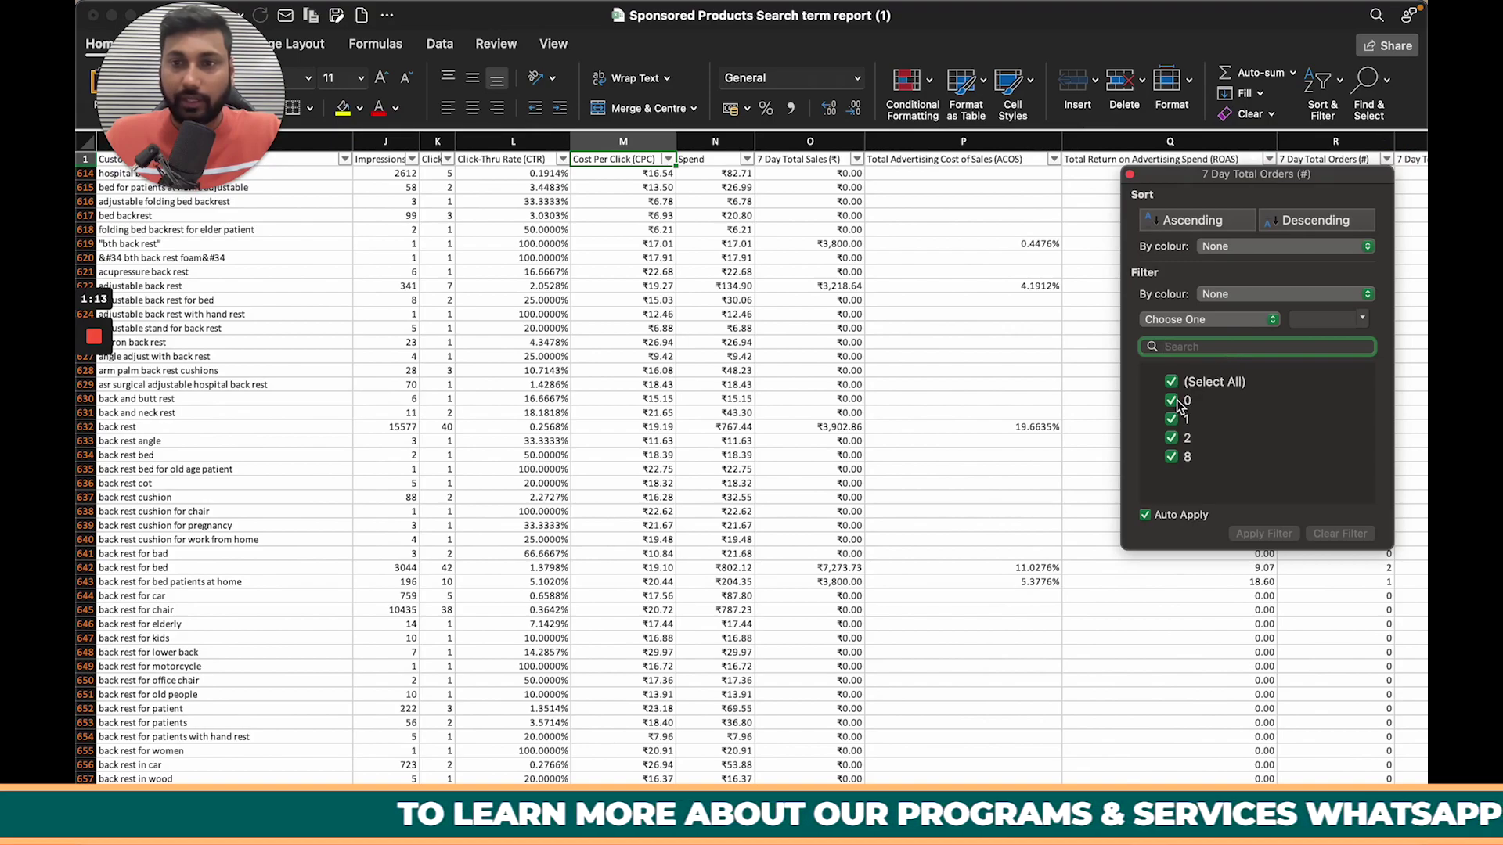
click(1152, 399)
click(783, 233)
key(Left)
key(Left)
key(Left)
key(Left)
key(Left)
key(Left)
key(Left)
key(Left)
key(Left)
key(Left)
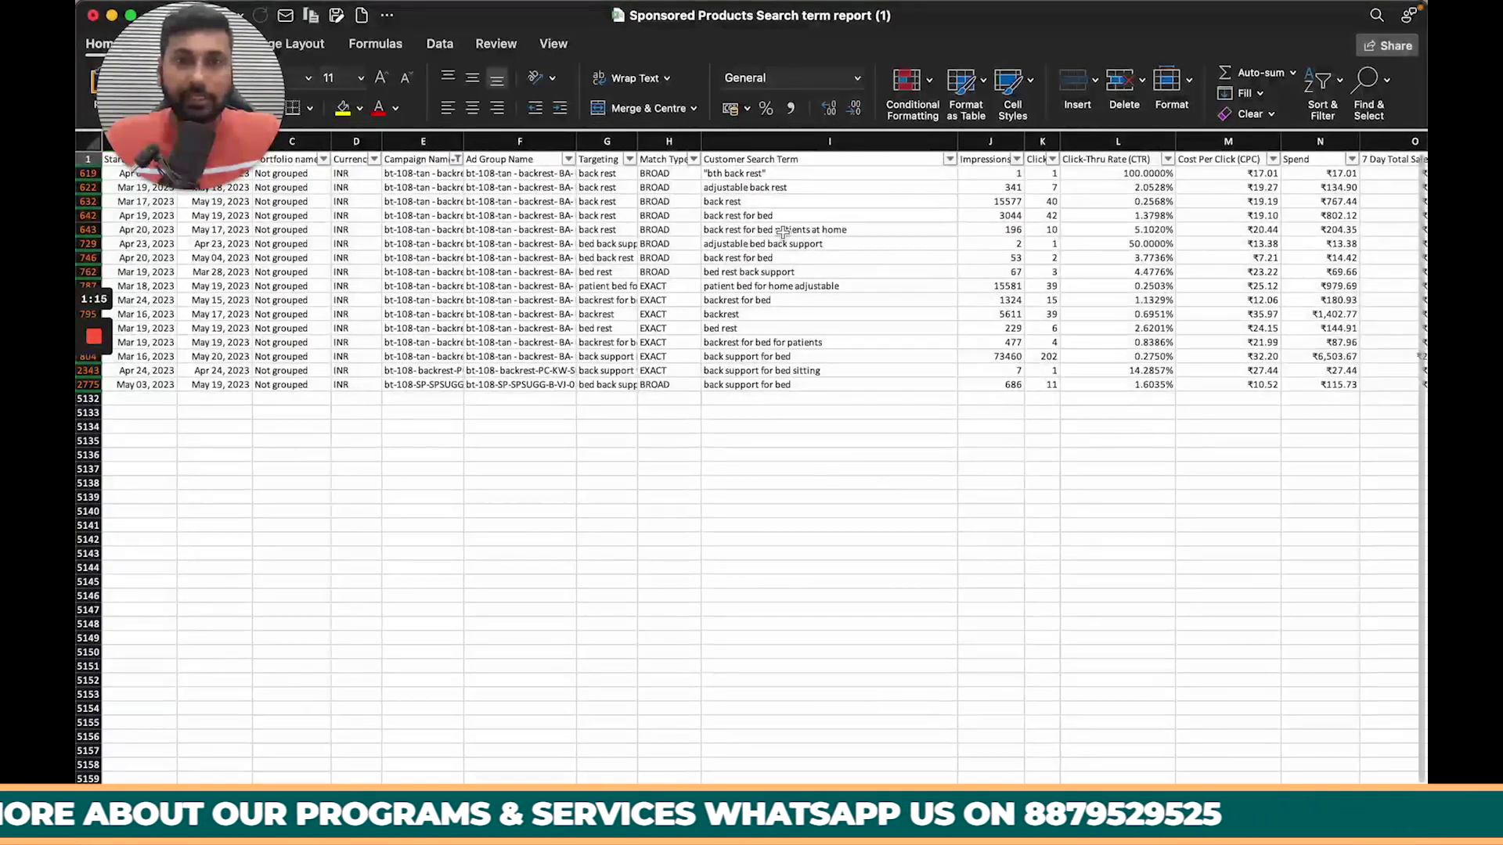
Copy the filtered table and paste it into a new blank sheet
key(Right)
key(Right)
key(Right)
key(Right)
key(Right)
key(Right)
key(Right)
key(Down)
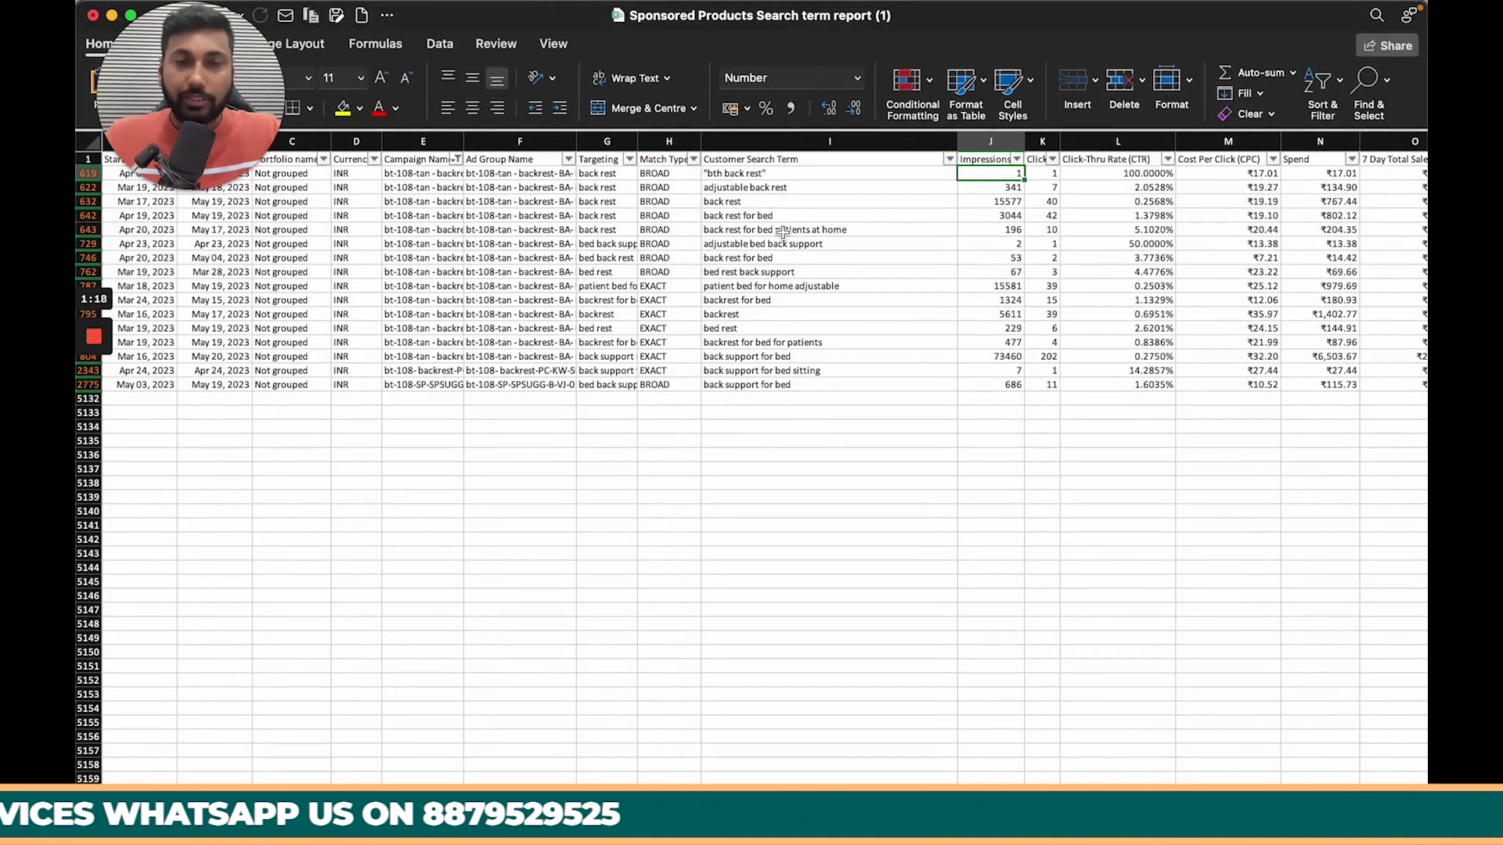
key(ctrl+a)
key(super+c)
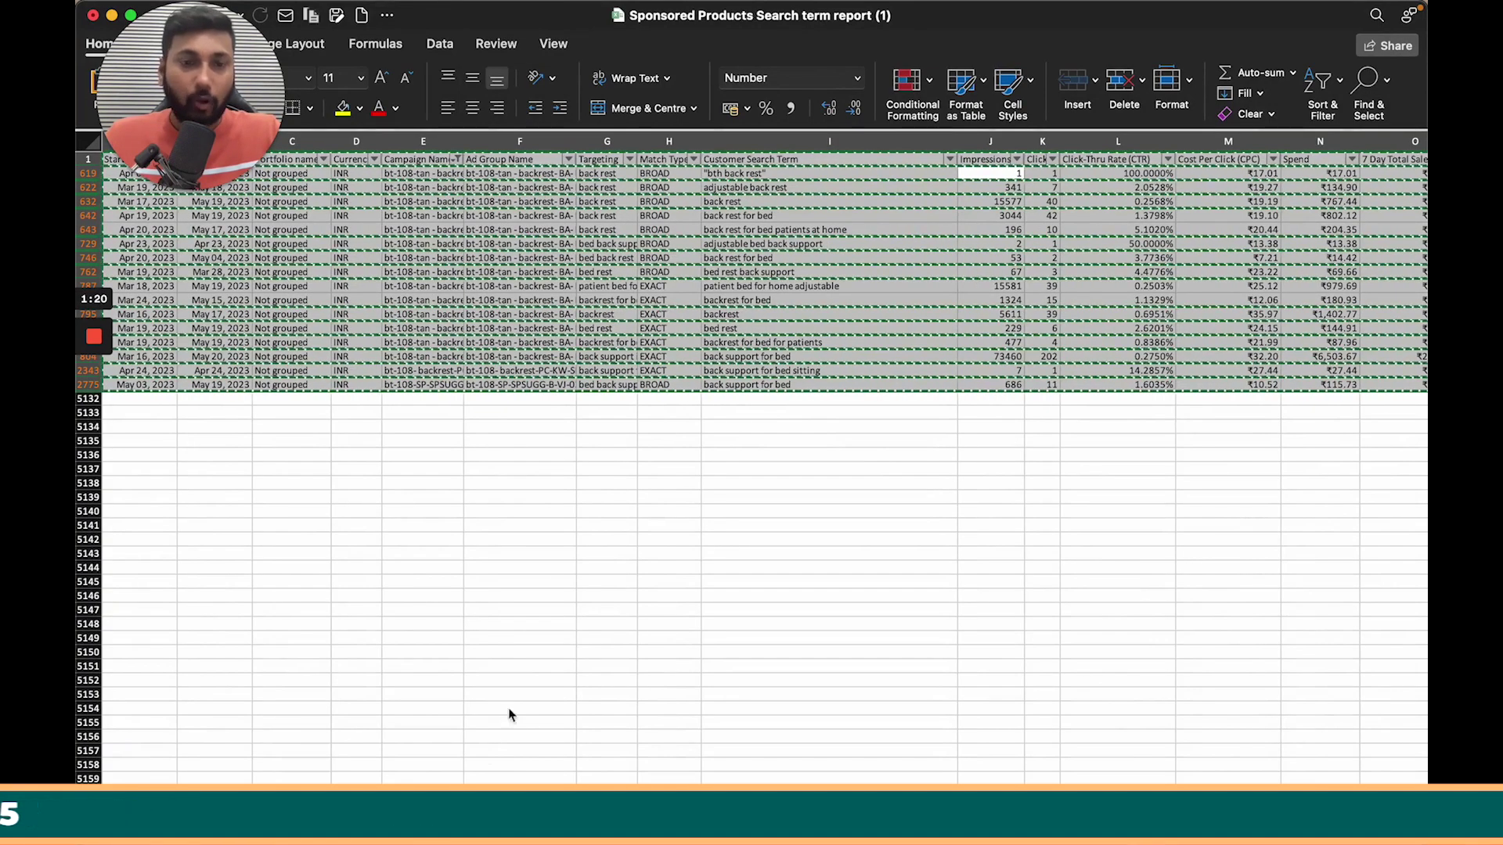
key(shift+F11)
key(super+v)
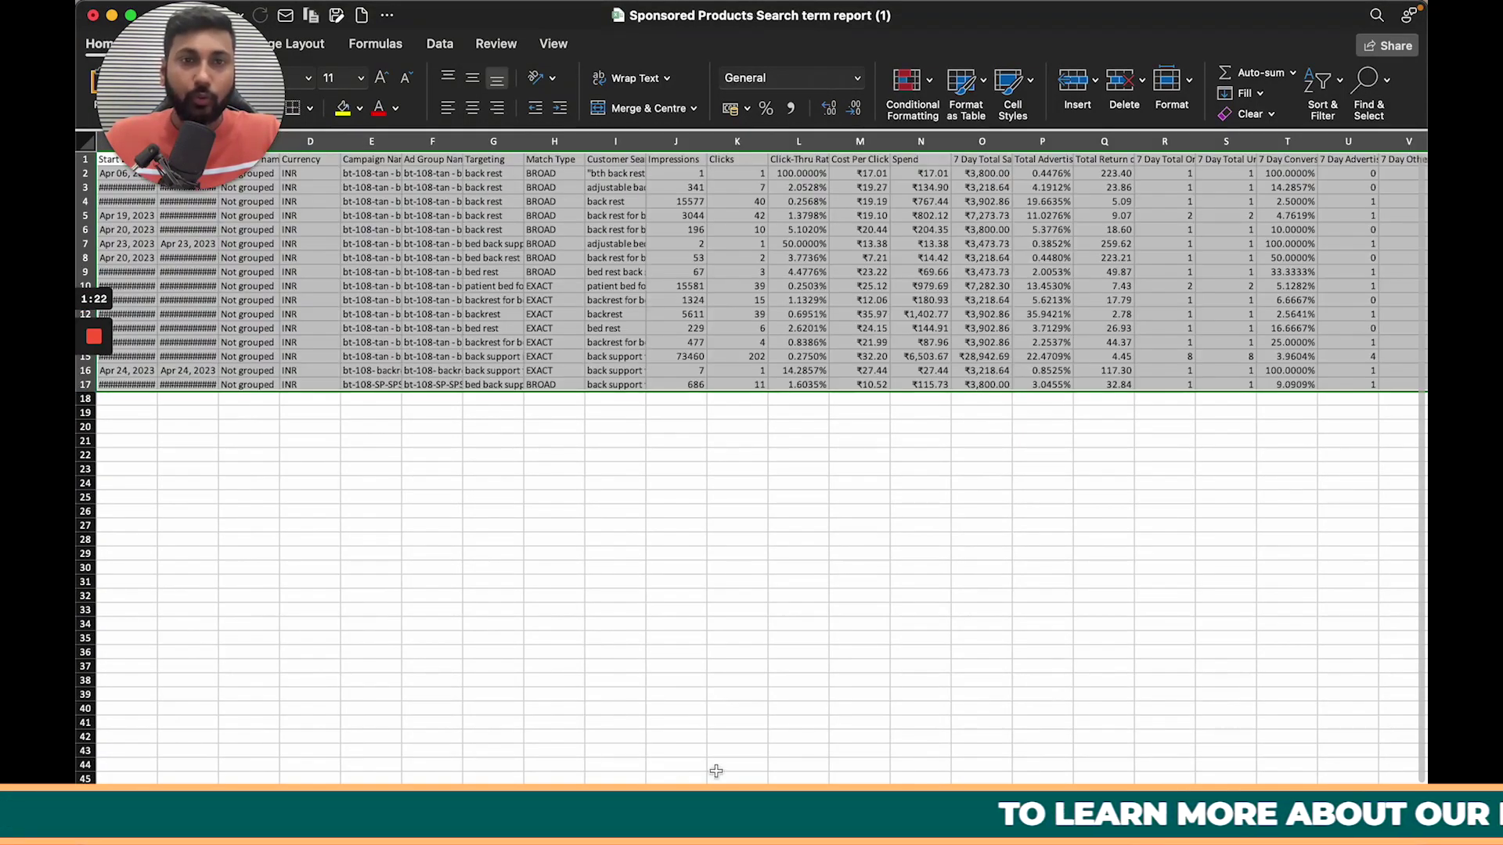
scroll(751, 313, up, 3)
click(744, 269)
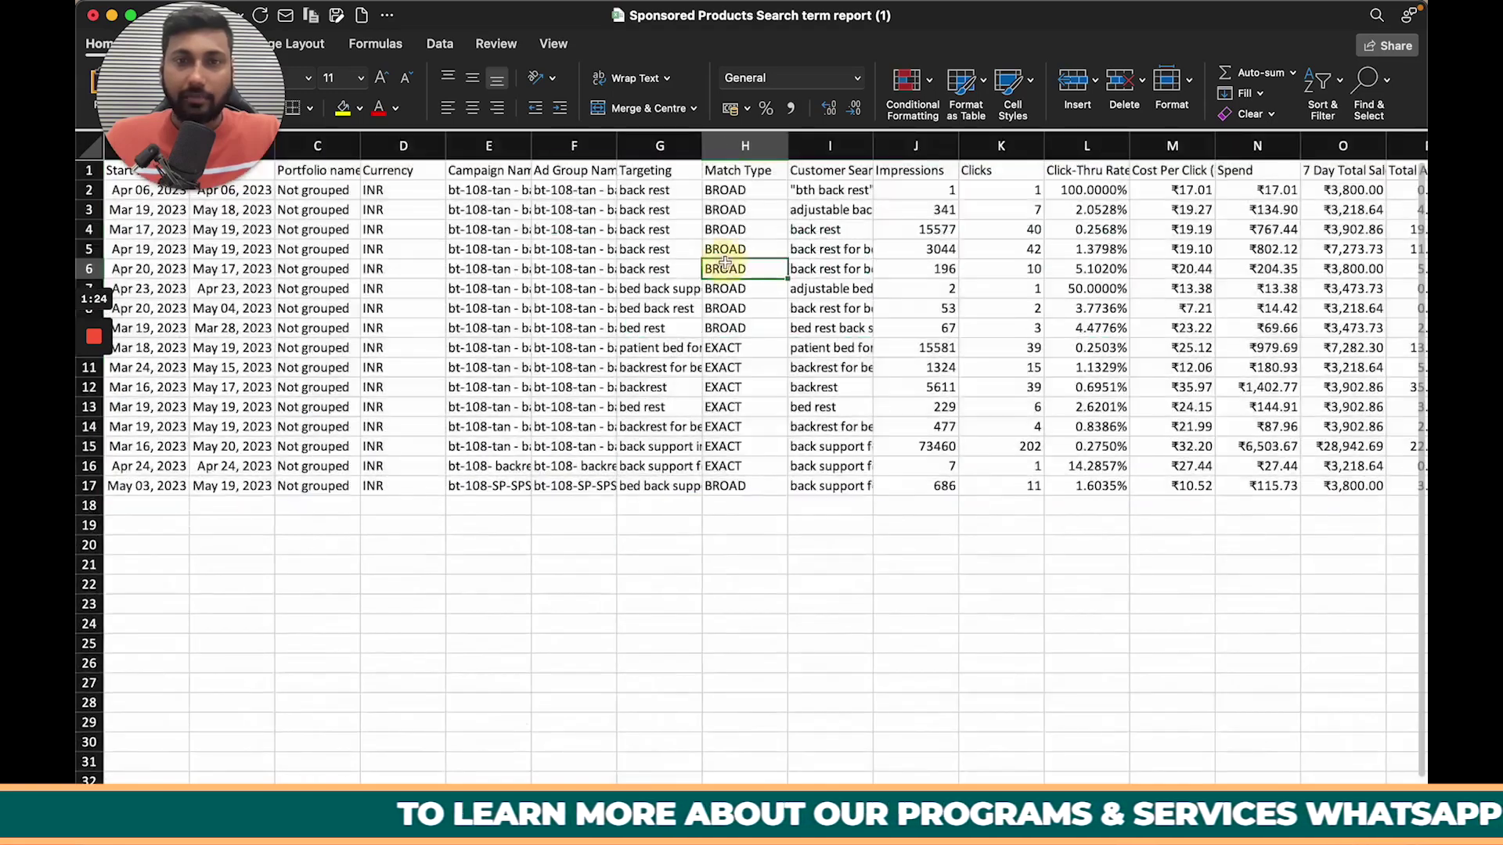
Autofit column I, add header filters, and sort 7 Day Total Orders descending
double_click(873, 144)
key(Right)
key(Right)
key(Right)
key(Right)
key(Right)
key(Right)
key(Right)
key(Right)
key(Right)
key(Right)
key(Right)
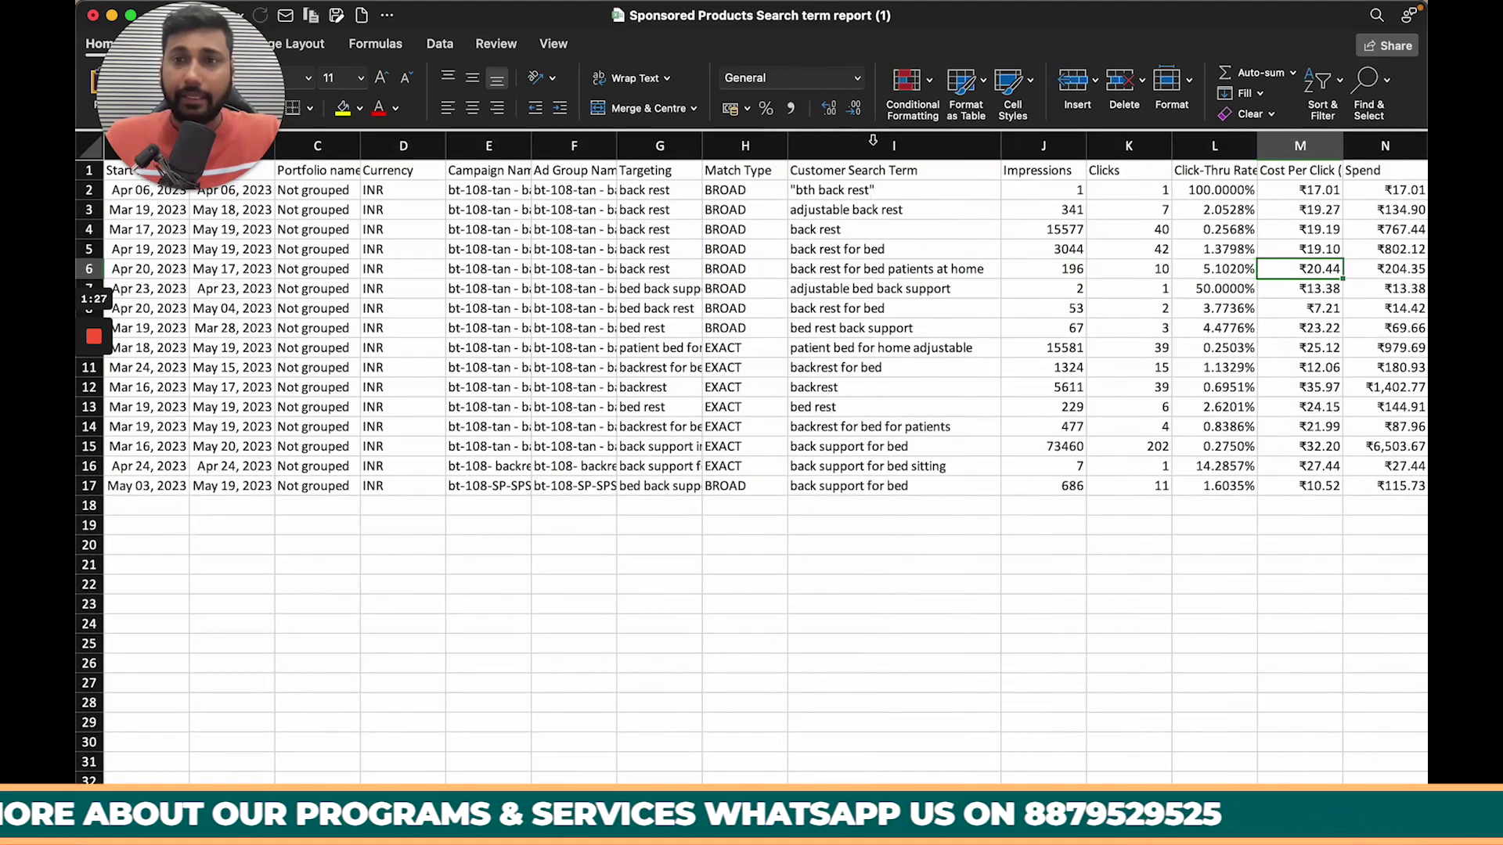
key(Right)
key(Right)
key(Right)
key(Right)
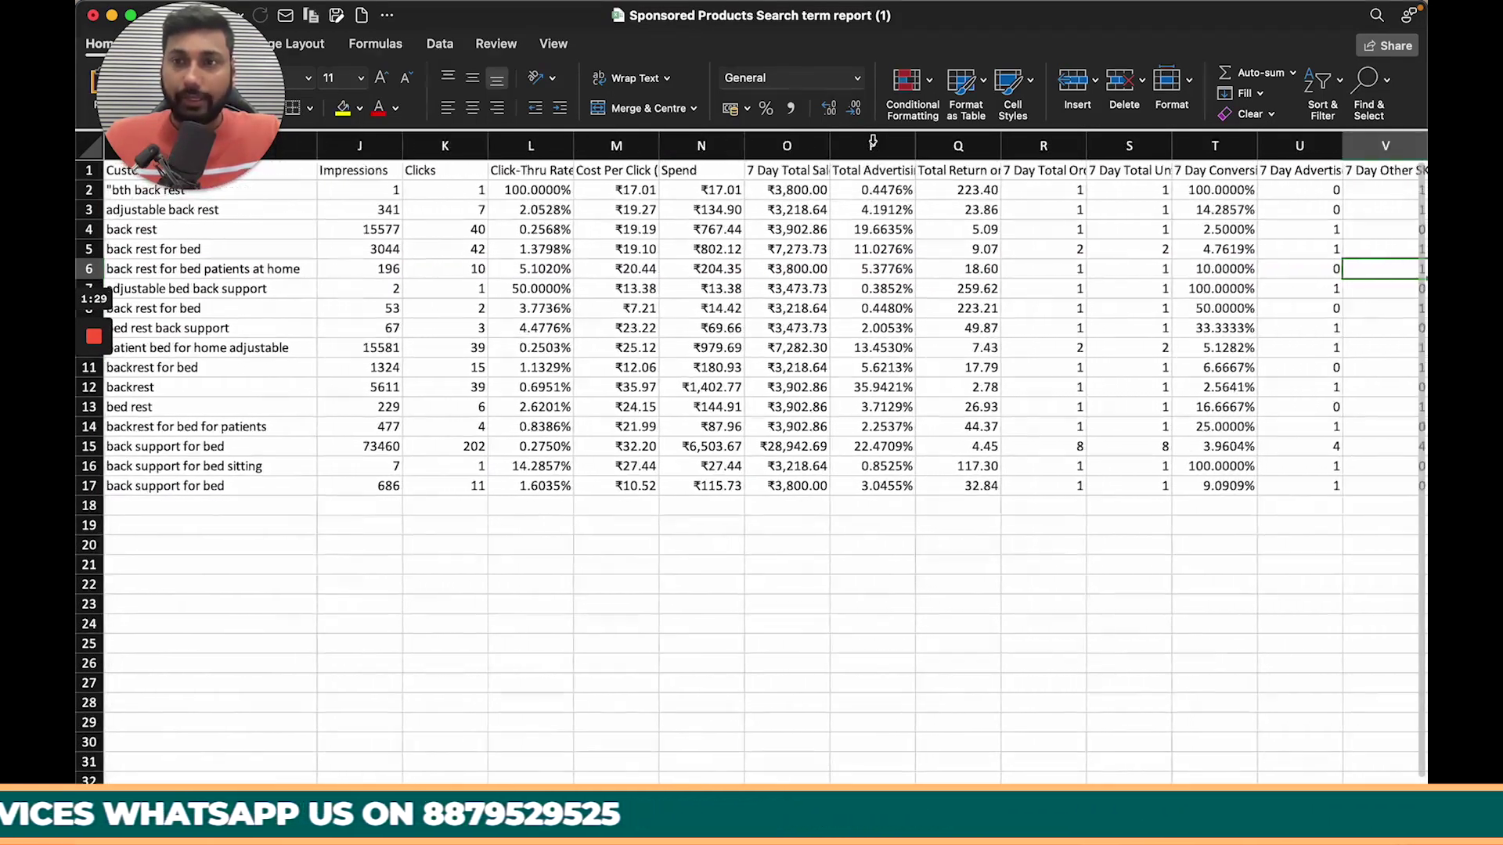
click(821, 170)
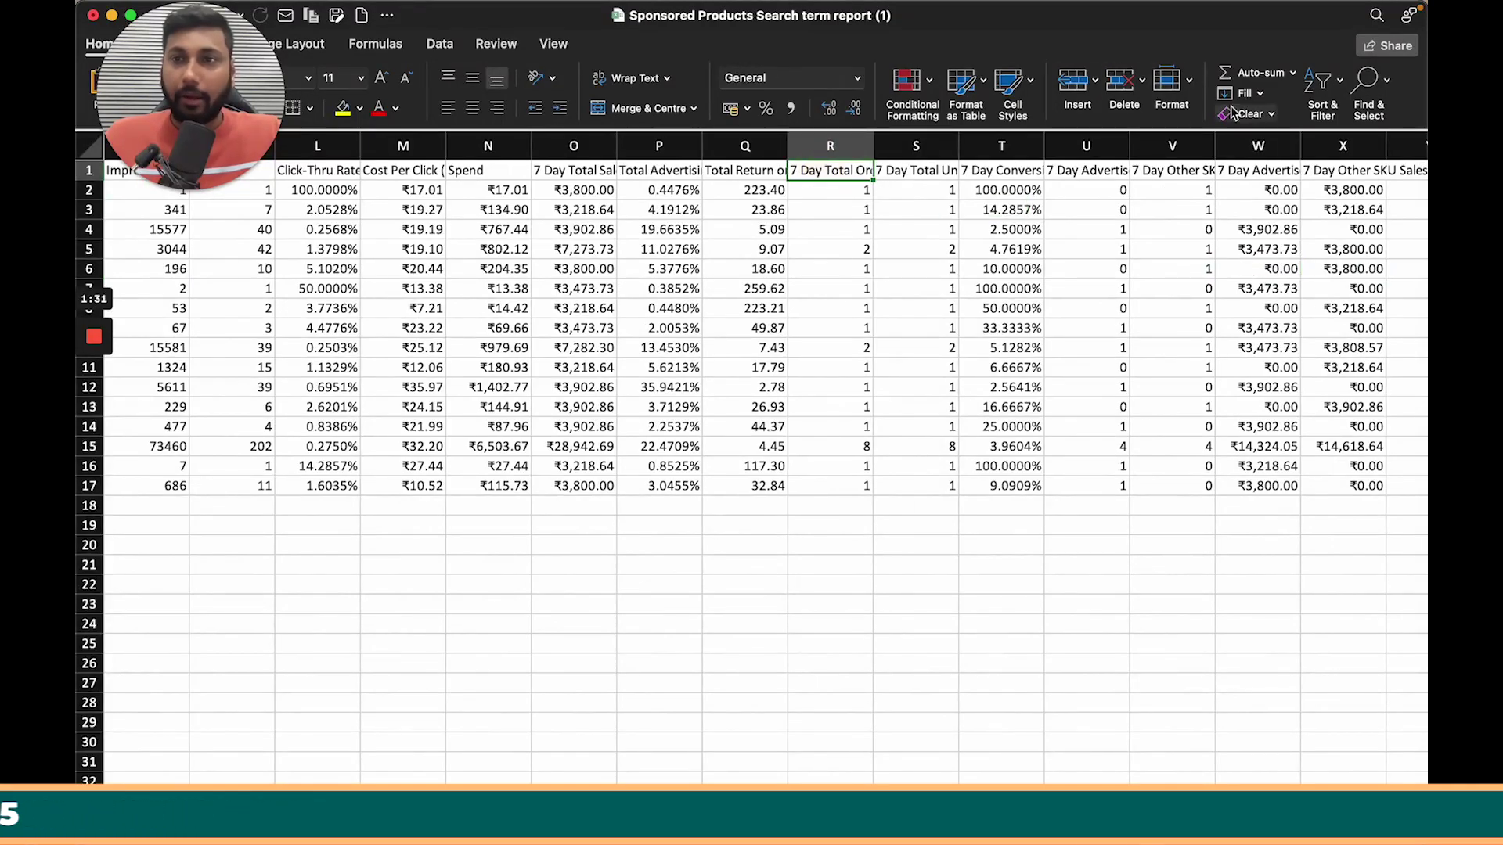
click(1321, 92)
click(1332, 192)
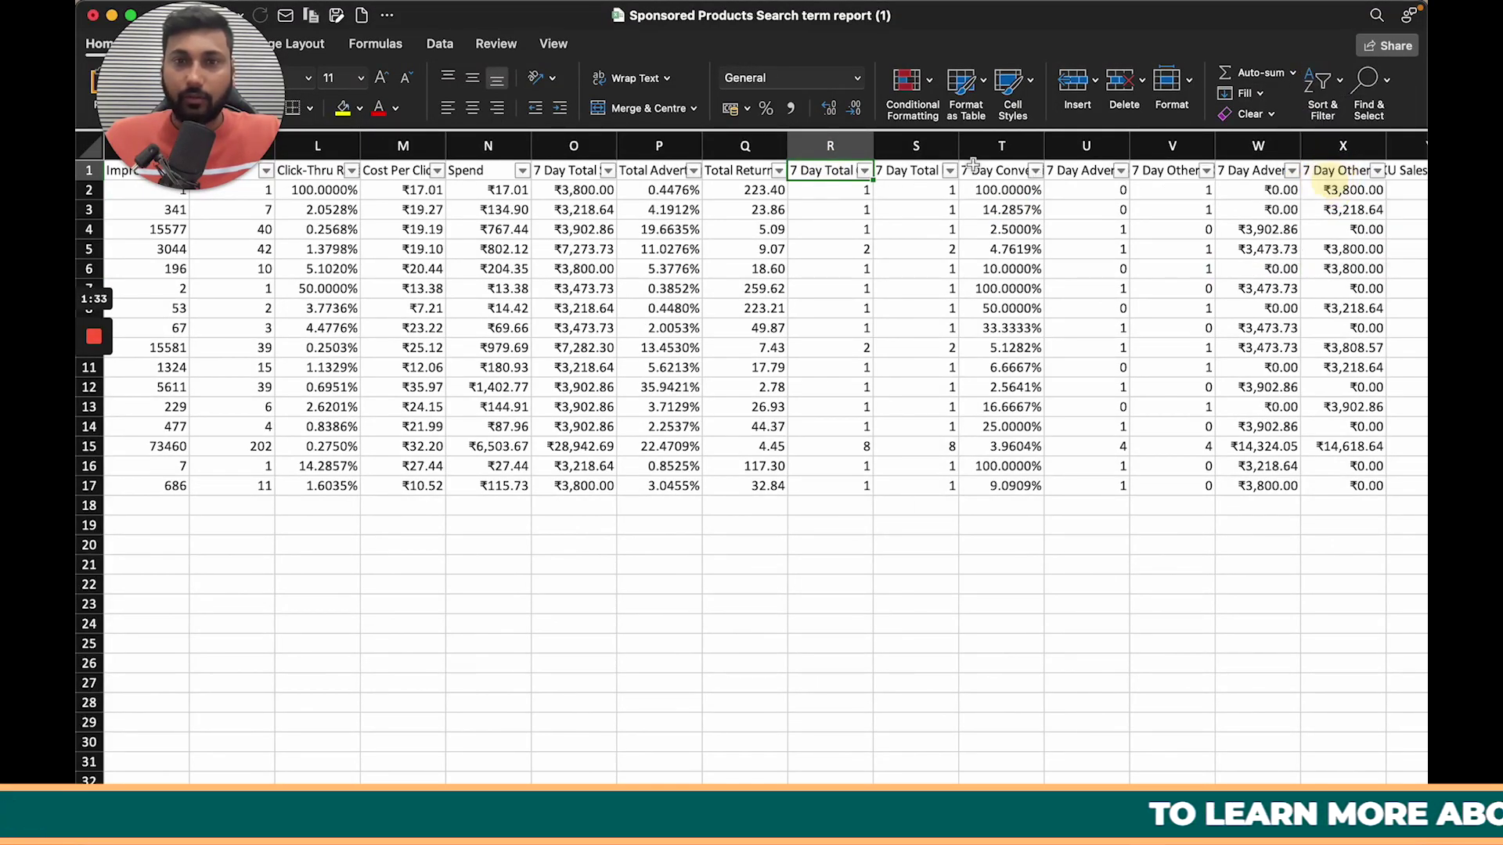
click(864, 171)
click(1037, 233)
click(771, 221)
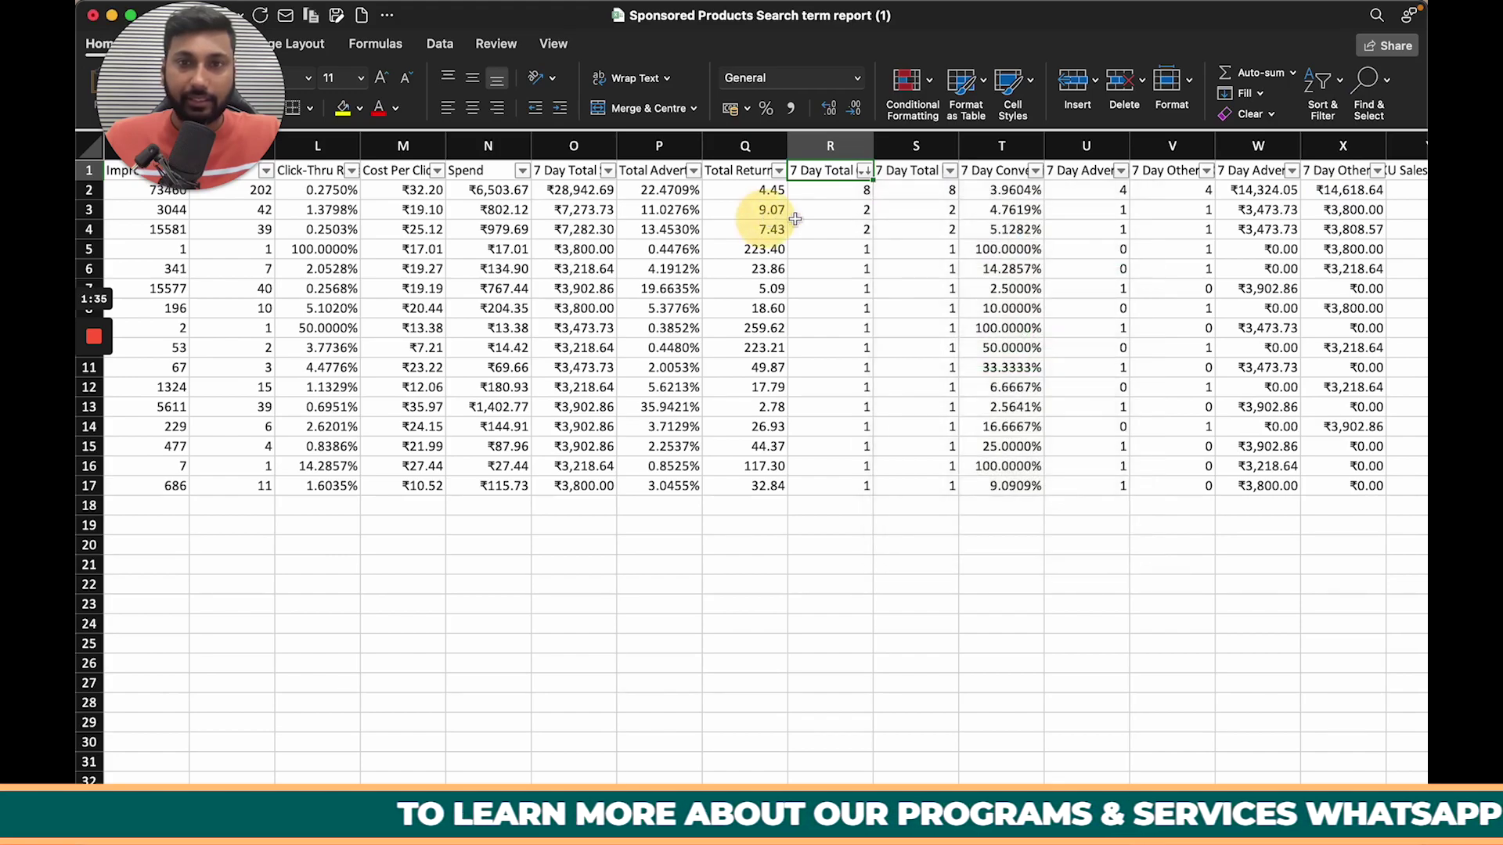
drag(830, 190, 845, 230)
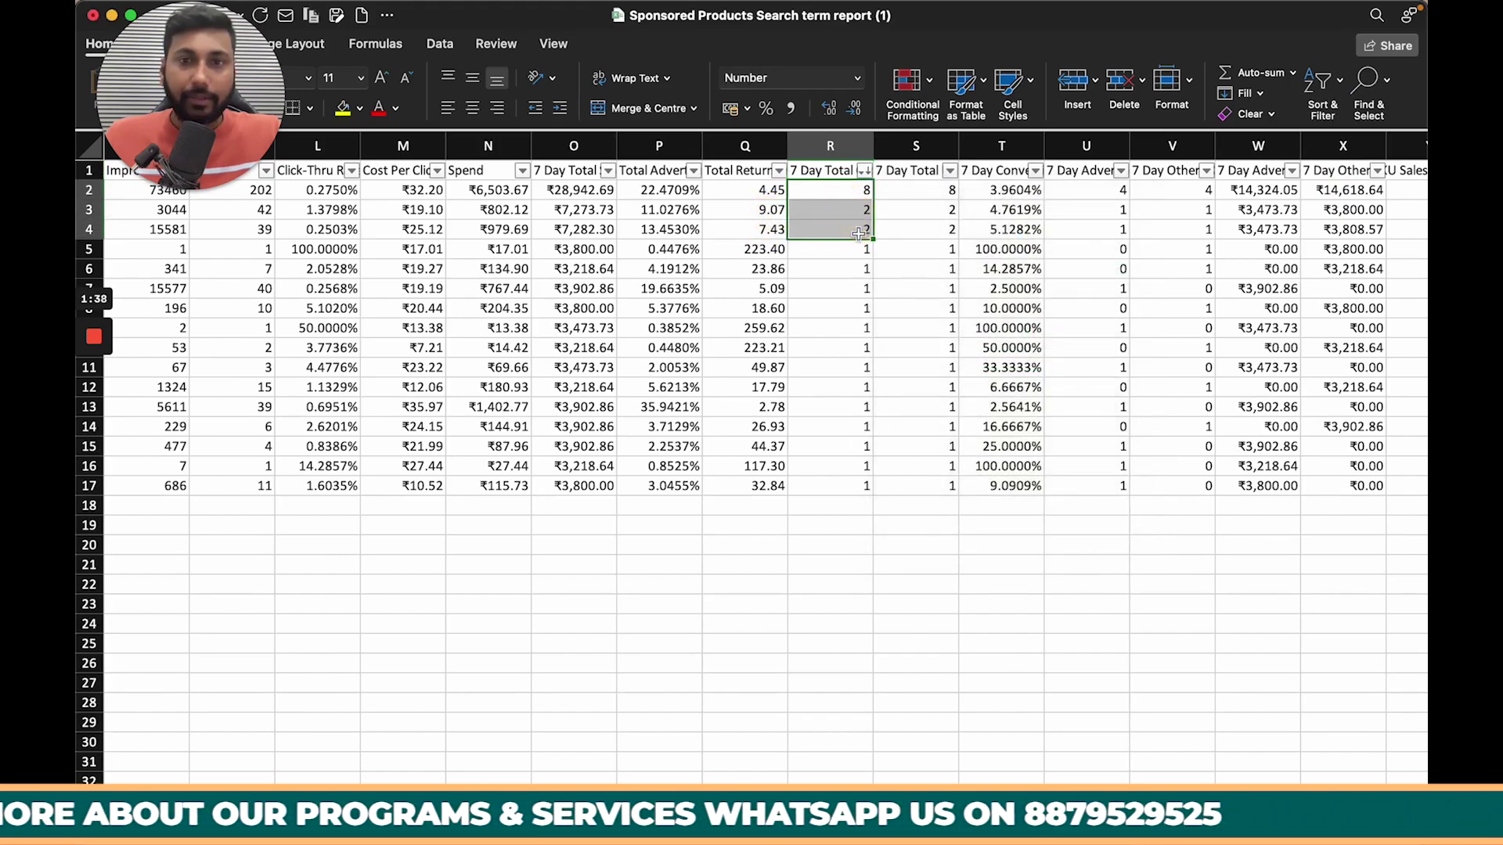
key(ctrl+Left)
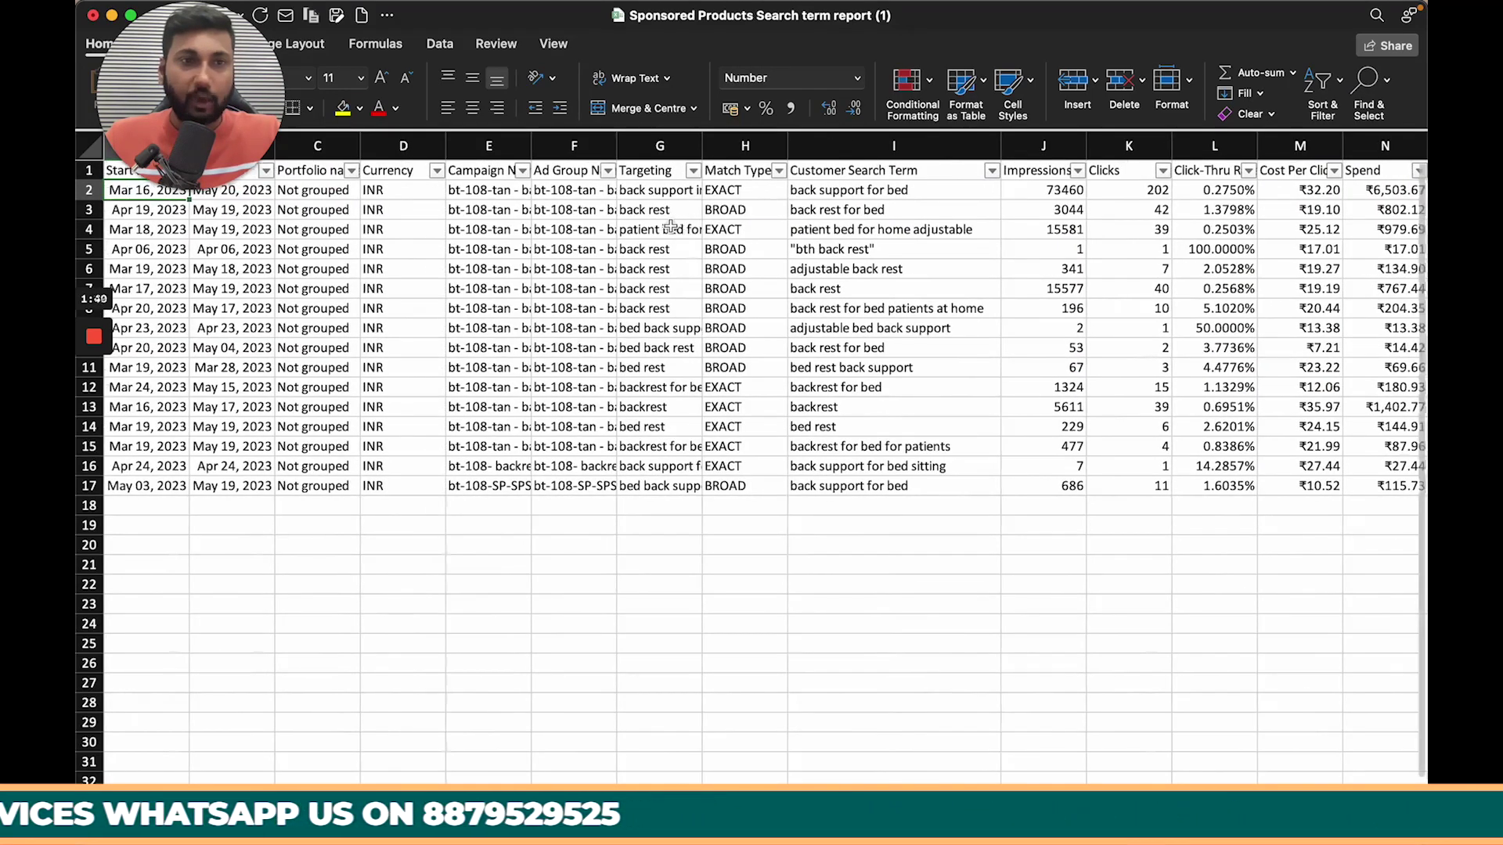
Insert a new blank column J beside Customer Search Term
key(Right)
key(Right)
key(Right)
key(Right)
key(Right)
key(Right)
key(Right)
key(Right)
key(Right)
key(Right)
key(Right)
key(Right)
key(Right)
key(Right)
key(Right)
key(Right)
key(Right)
key(Right)
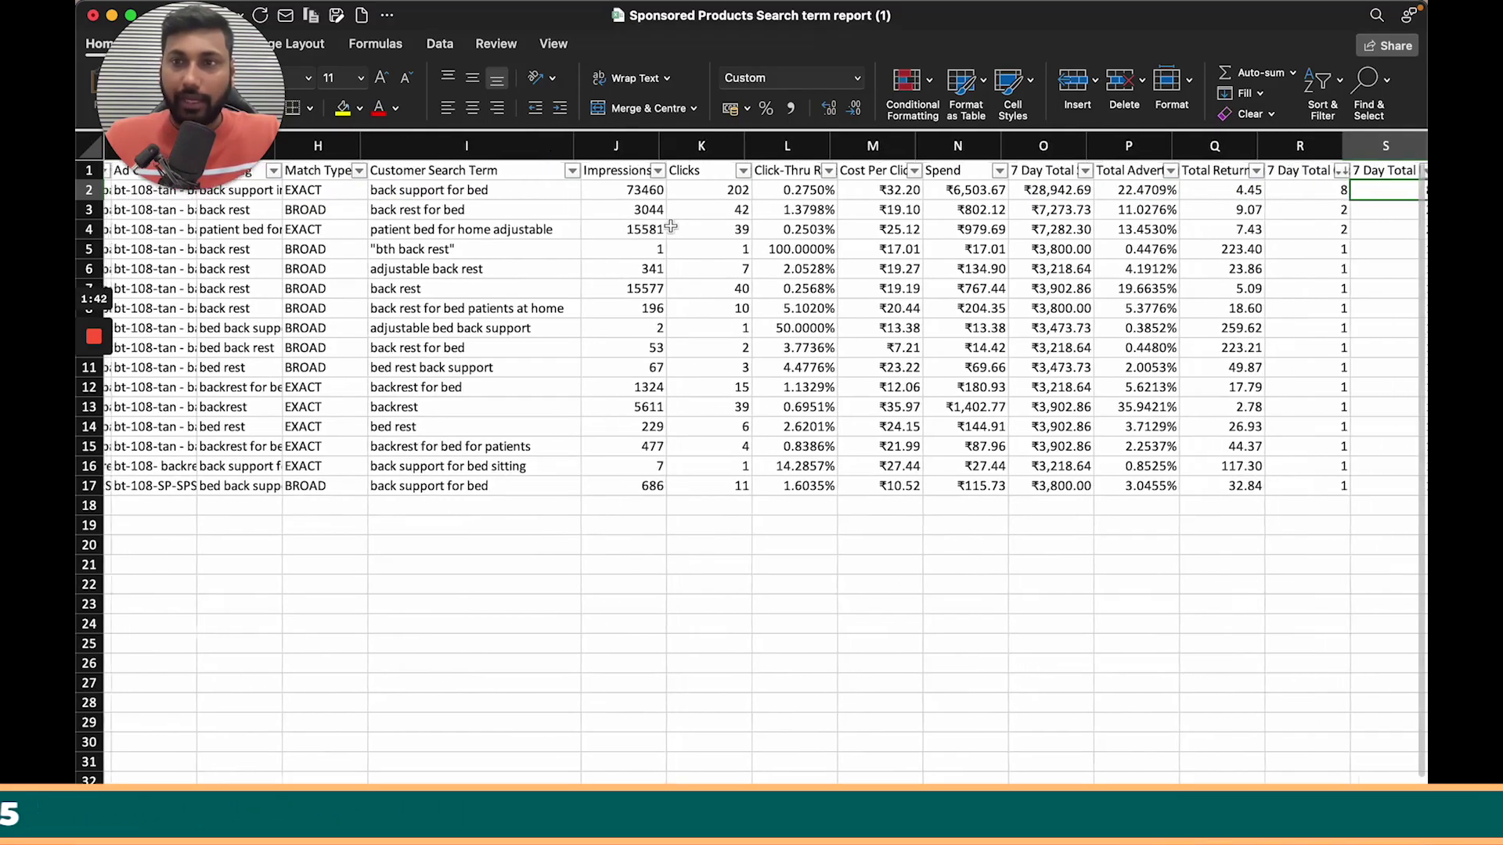
key(Left)
key(Left)
key(Left)
key(Left)
key(Left)
key(Left)
key(Left)
key(Left)
key(Left)
key(Left)
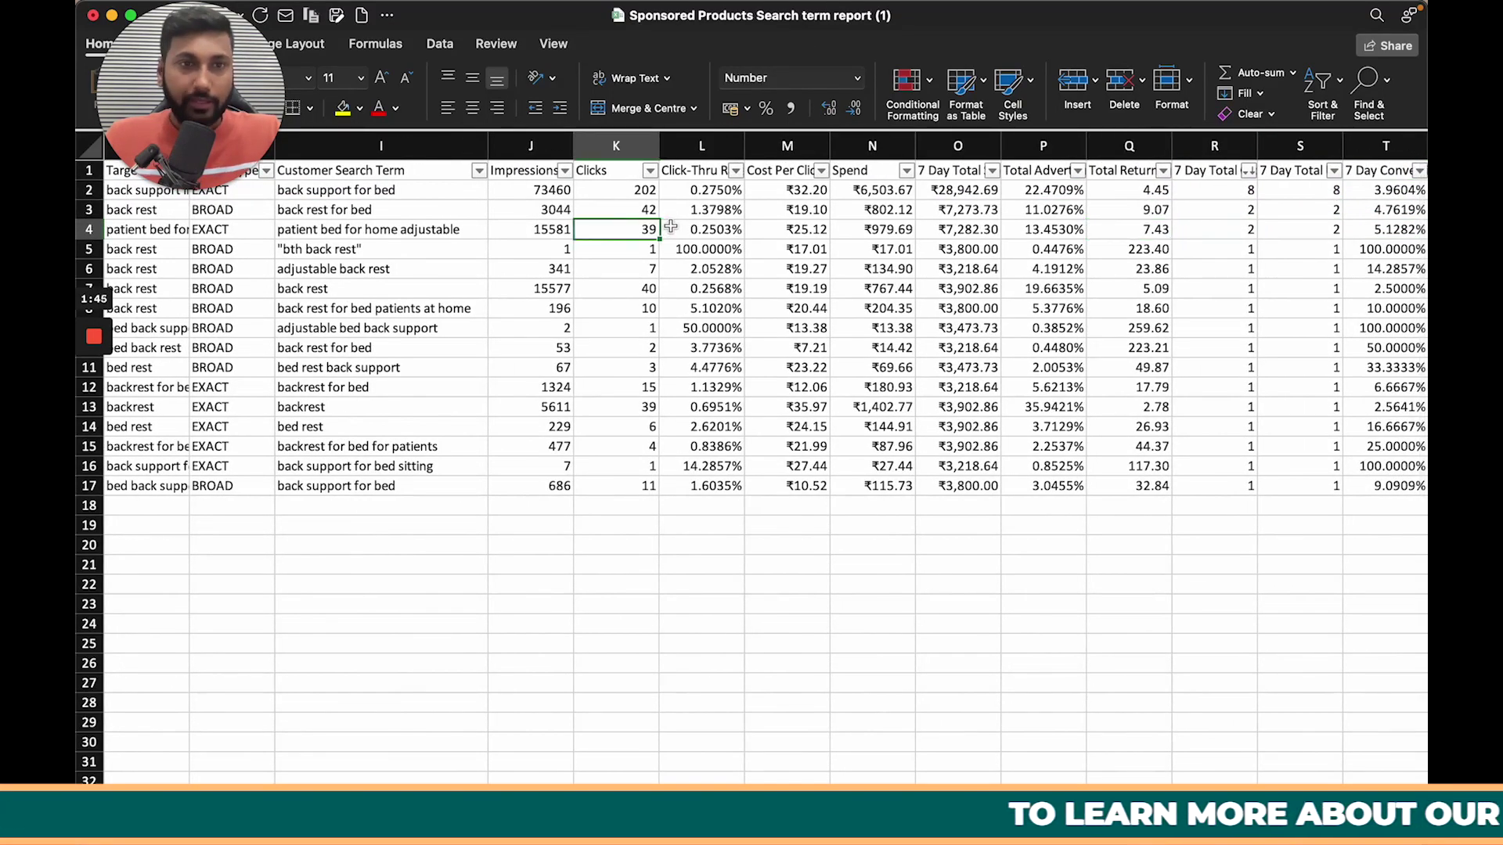
key(shift+Up)
key(shift+Up)
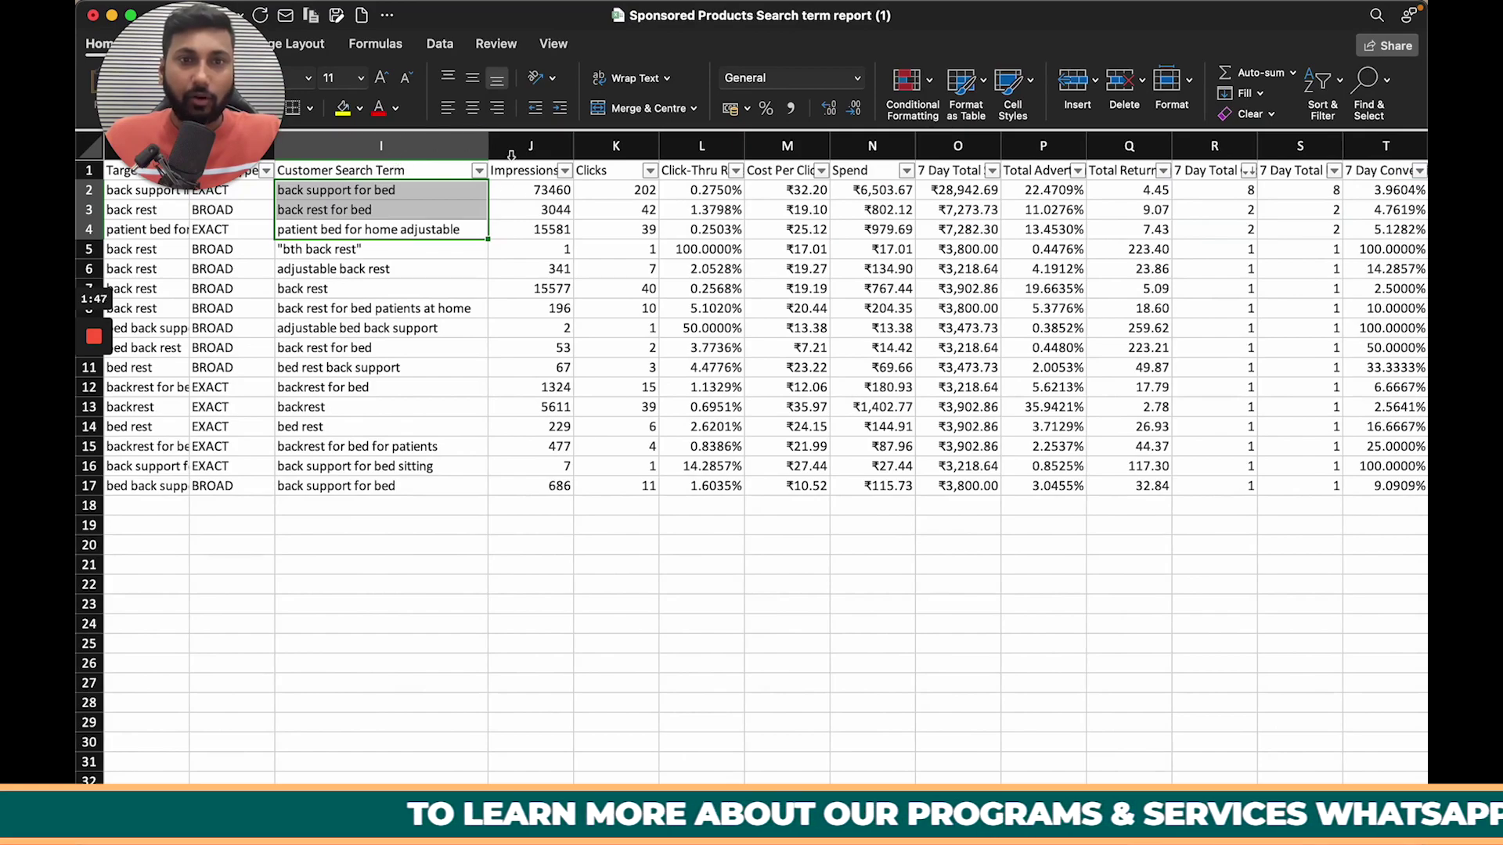
click(530, 145)
right_click(519, 153)
click(546, 259)
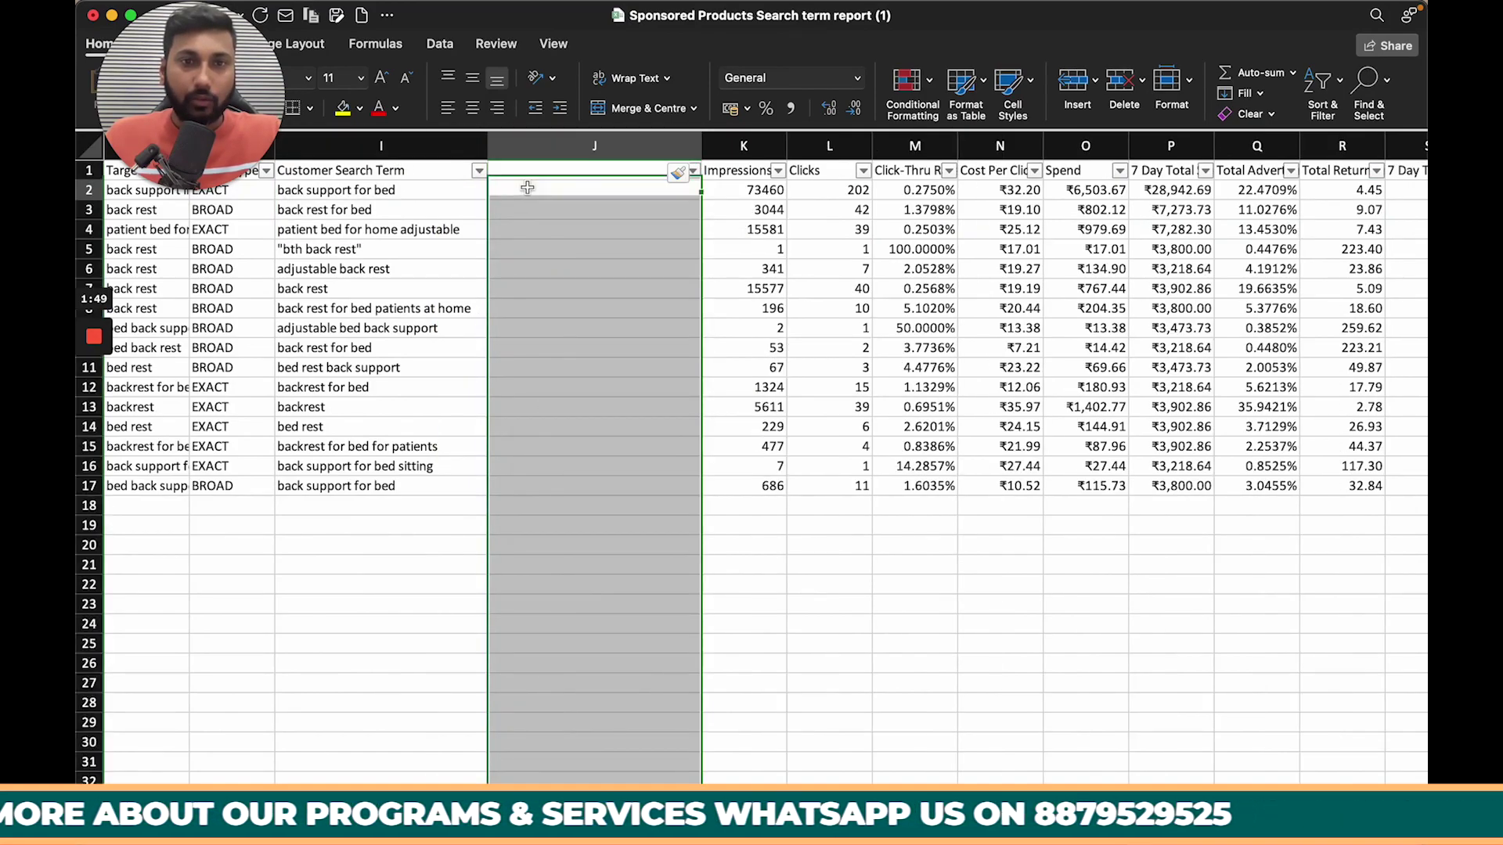
Mark the top three search terms with T in J2 through J4
click(527, 190)
text(T)
key(Return)
click(528, 190)
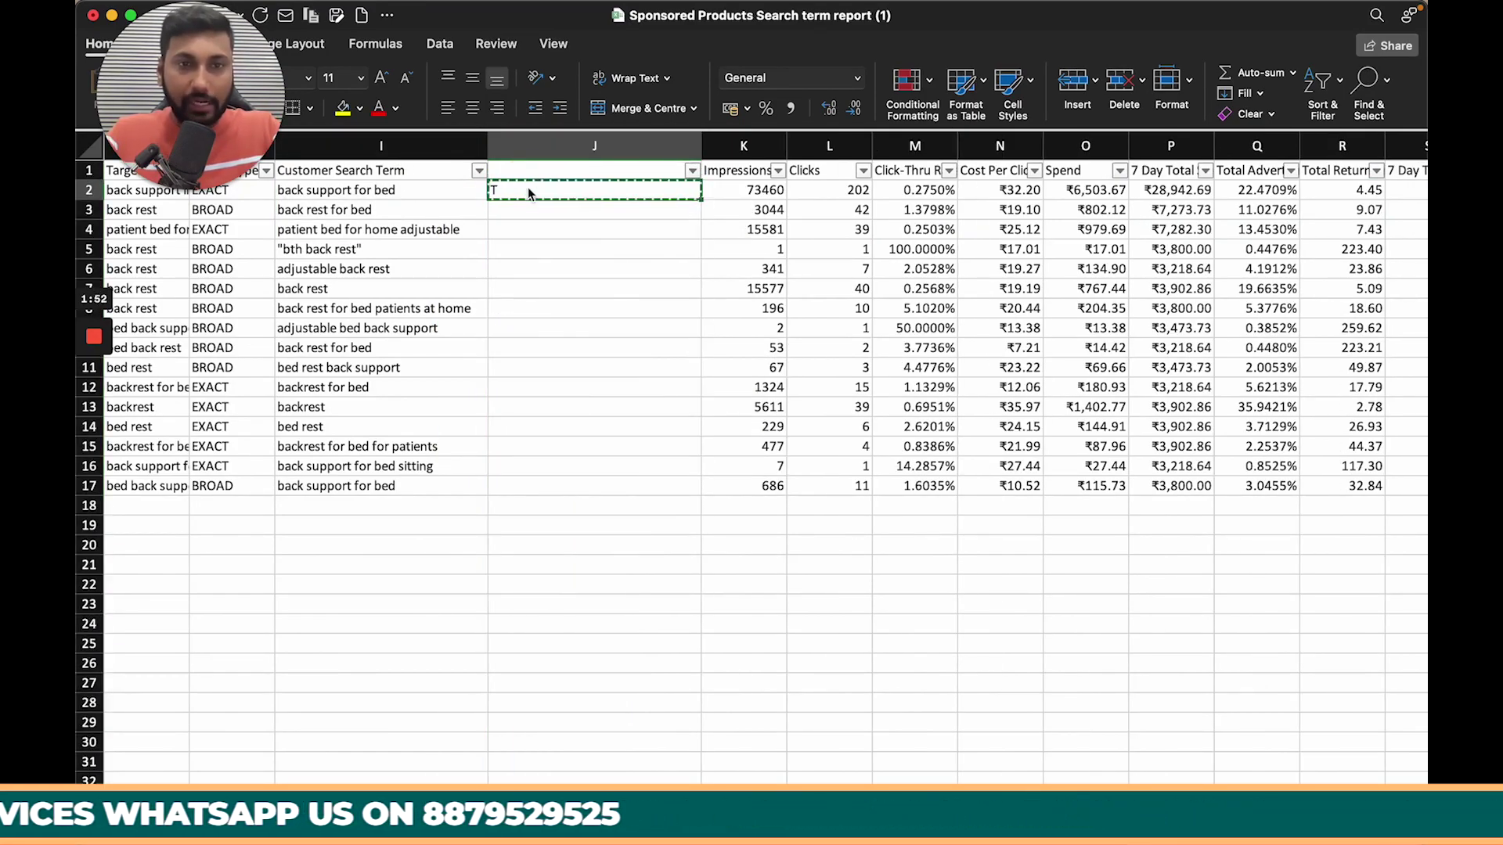
key(Down)
key(shift+Down)
text(T T)
key(Down)
key(Down)
key(Down)
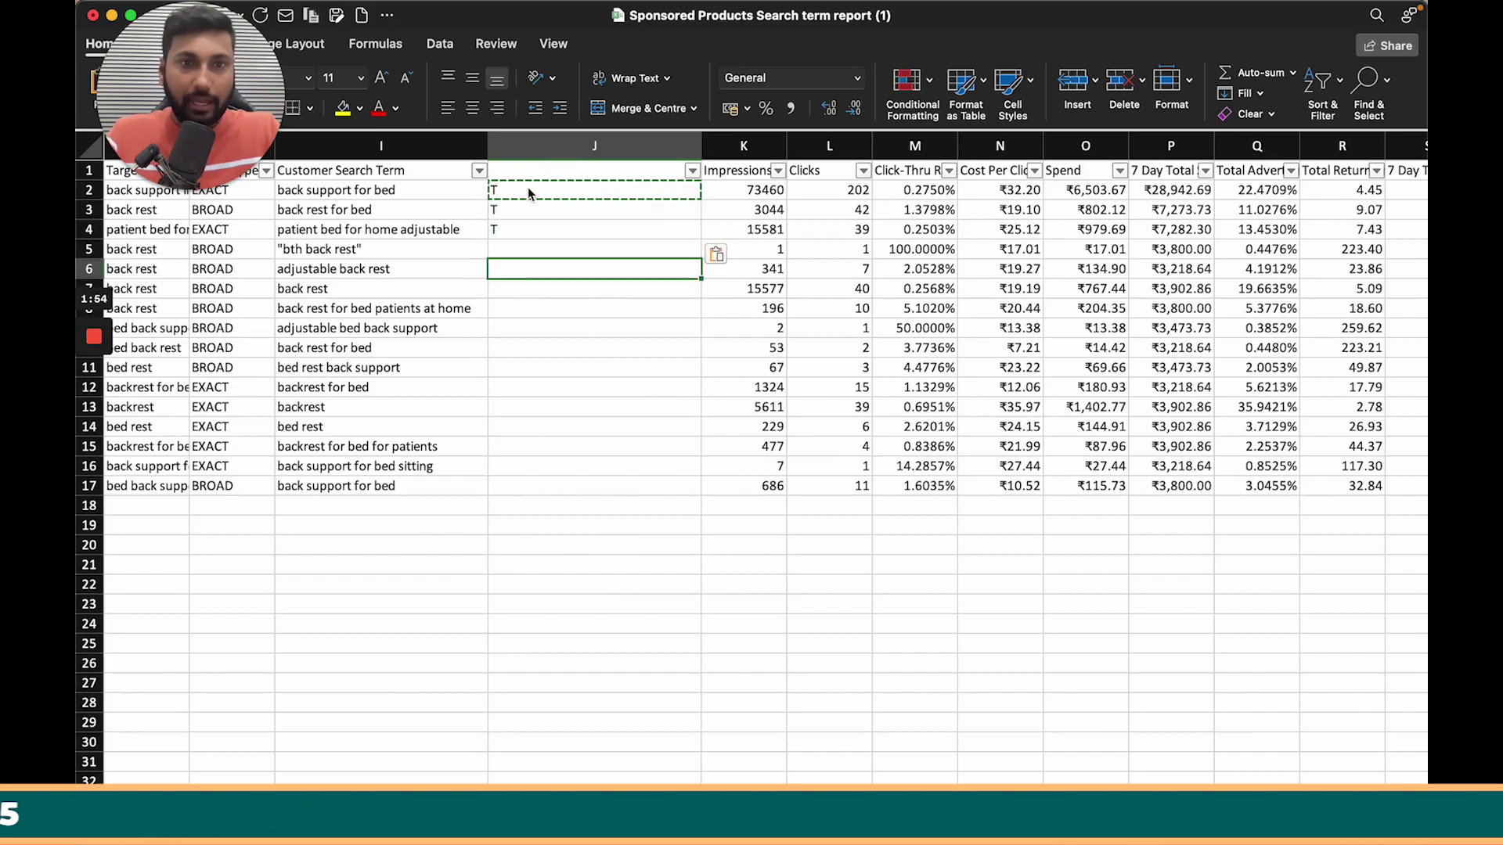
key(Up)
Enter B in J5 and fill it down through J17
text(B)
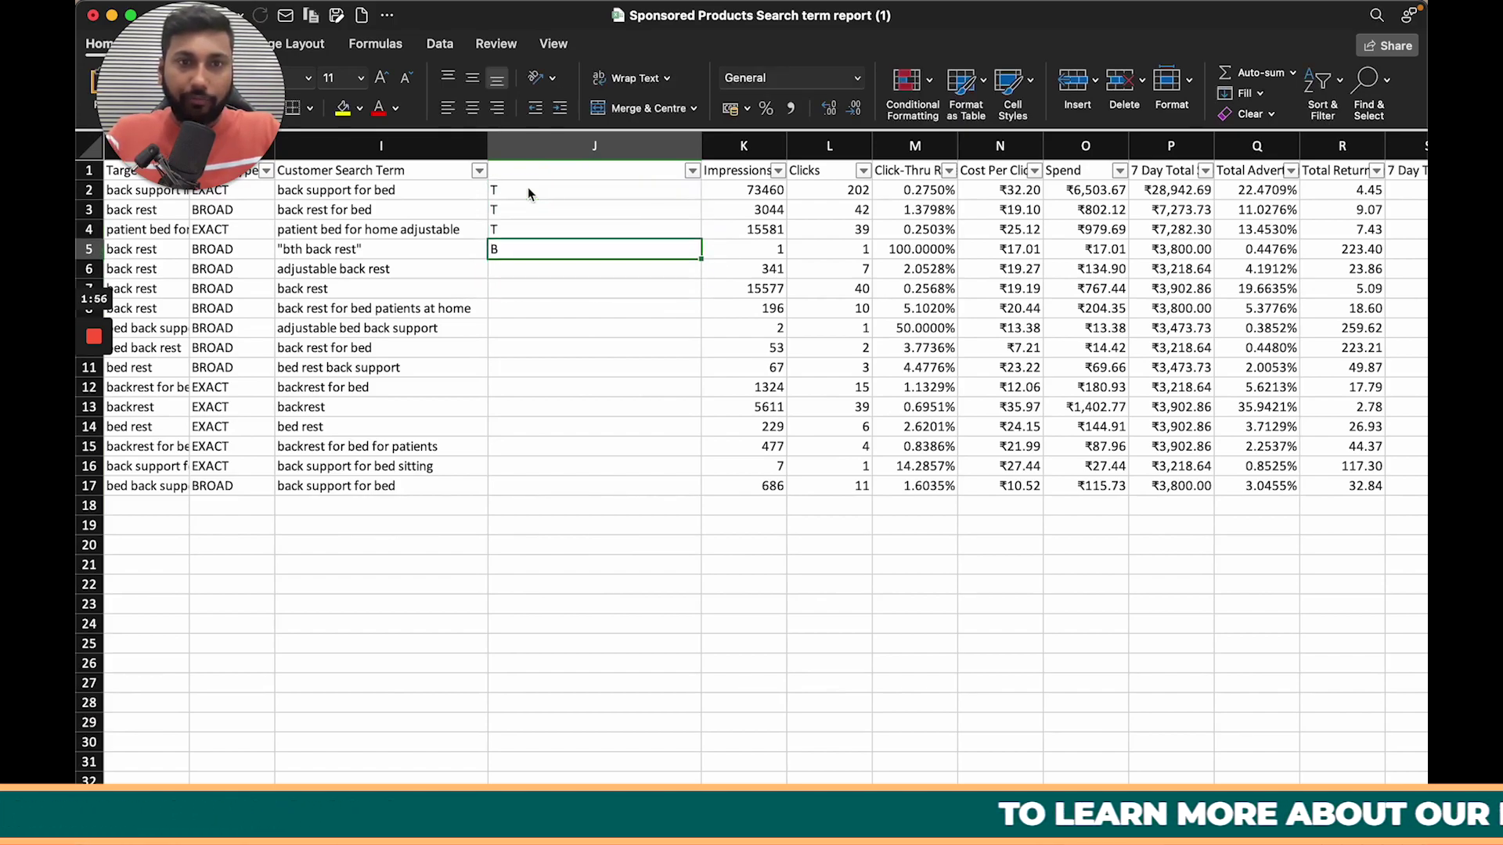
key(super+c)
key(Left)
key(super+Down)
key(Right)
key(super+shift+Up)
key(shift+Down)
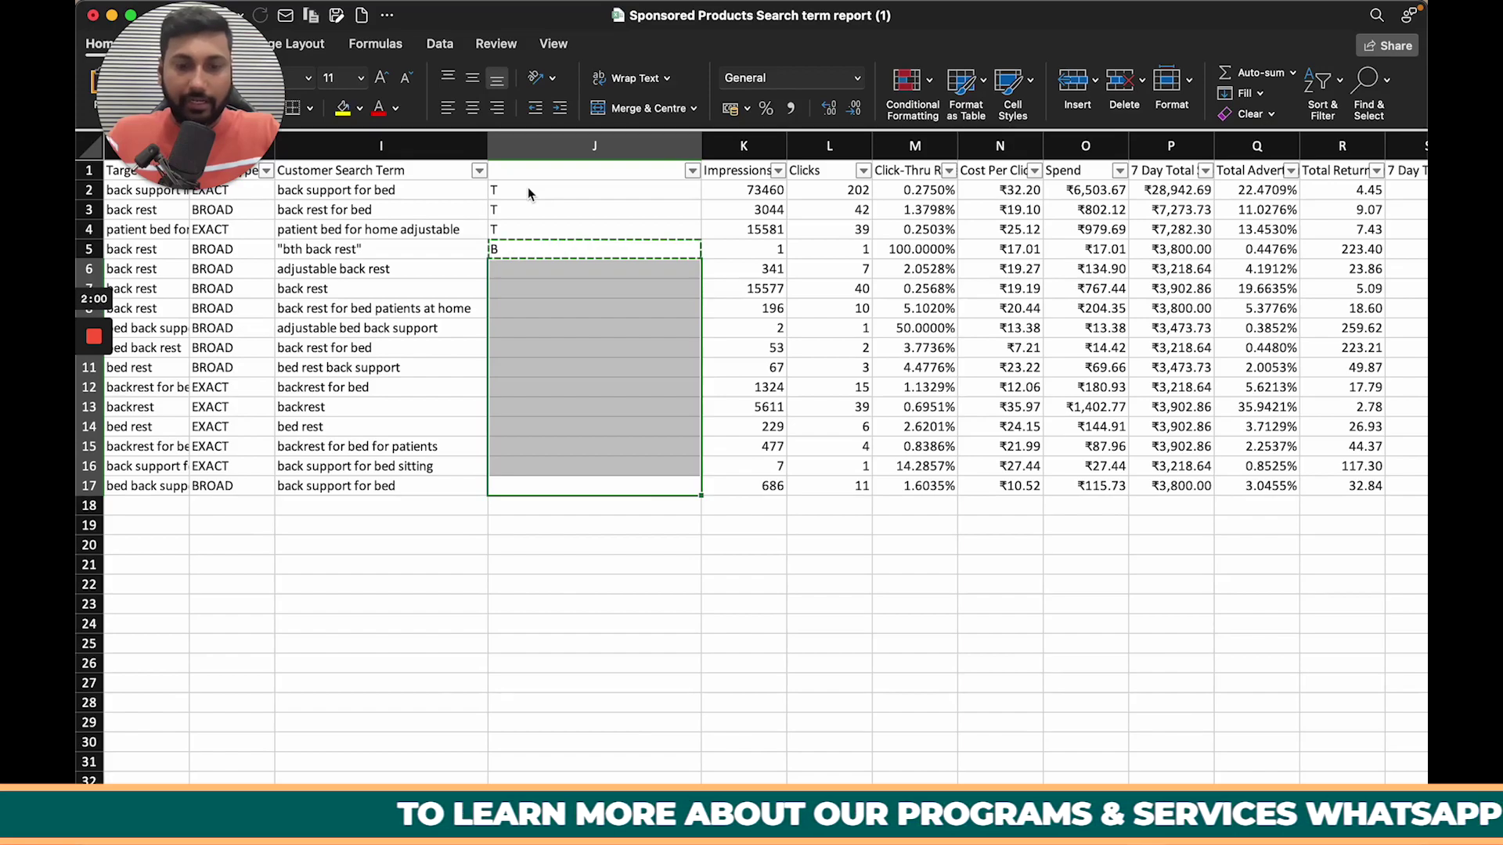
key(Return)
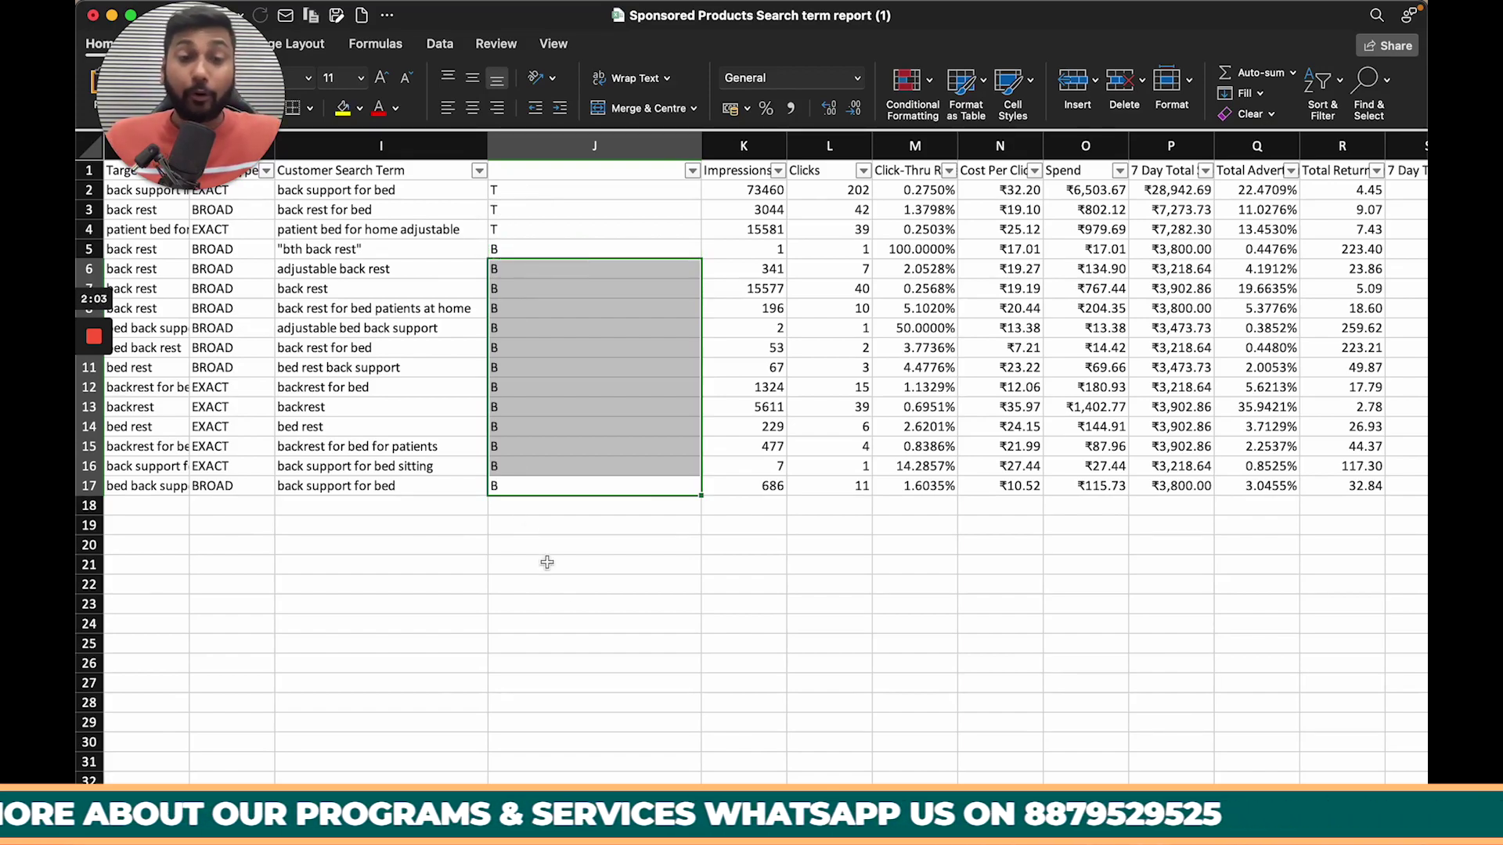
Open ChatGPT from the other Chrome profile and close the duplicate tab
click(526, 775)
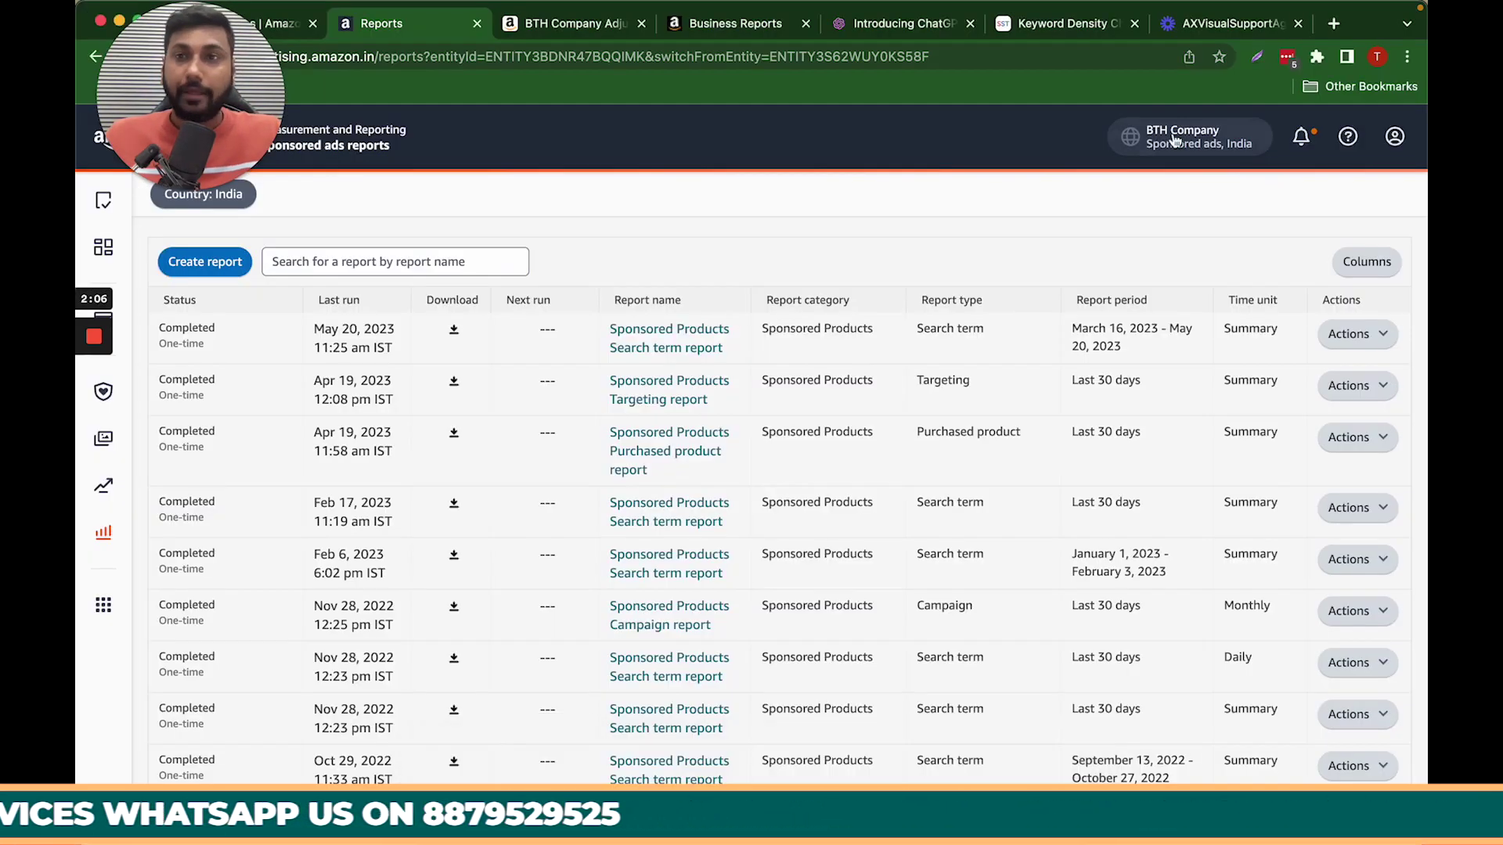
click(1379, 60)
click(1198, 590)
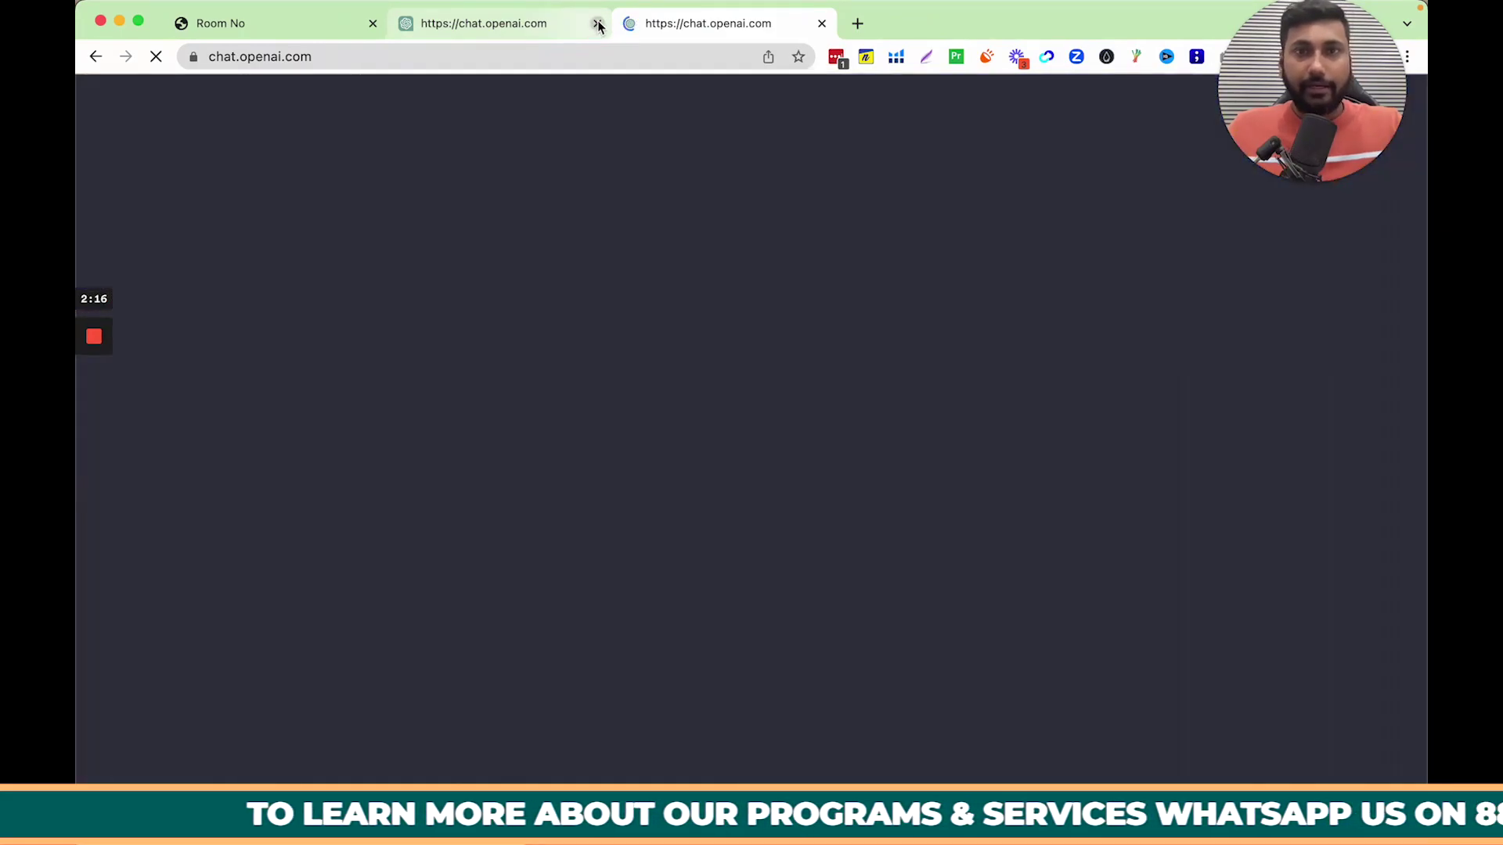
click(597, 23)
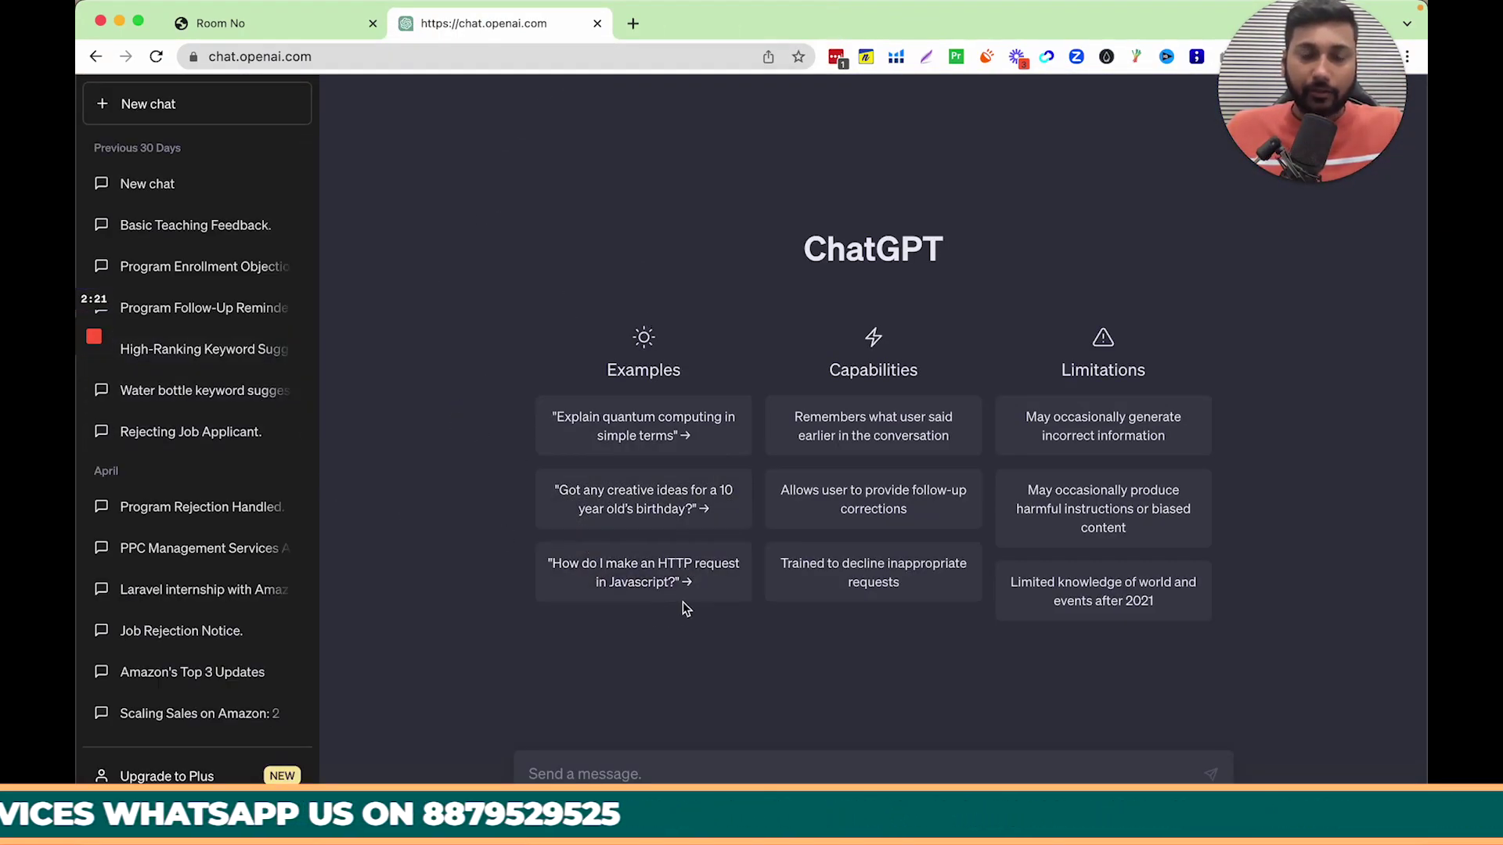
key(ctrl+Up)
click(960, 373)
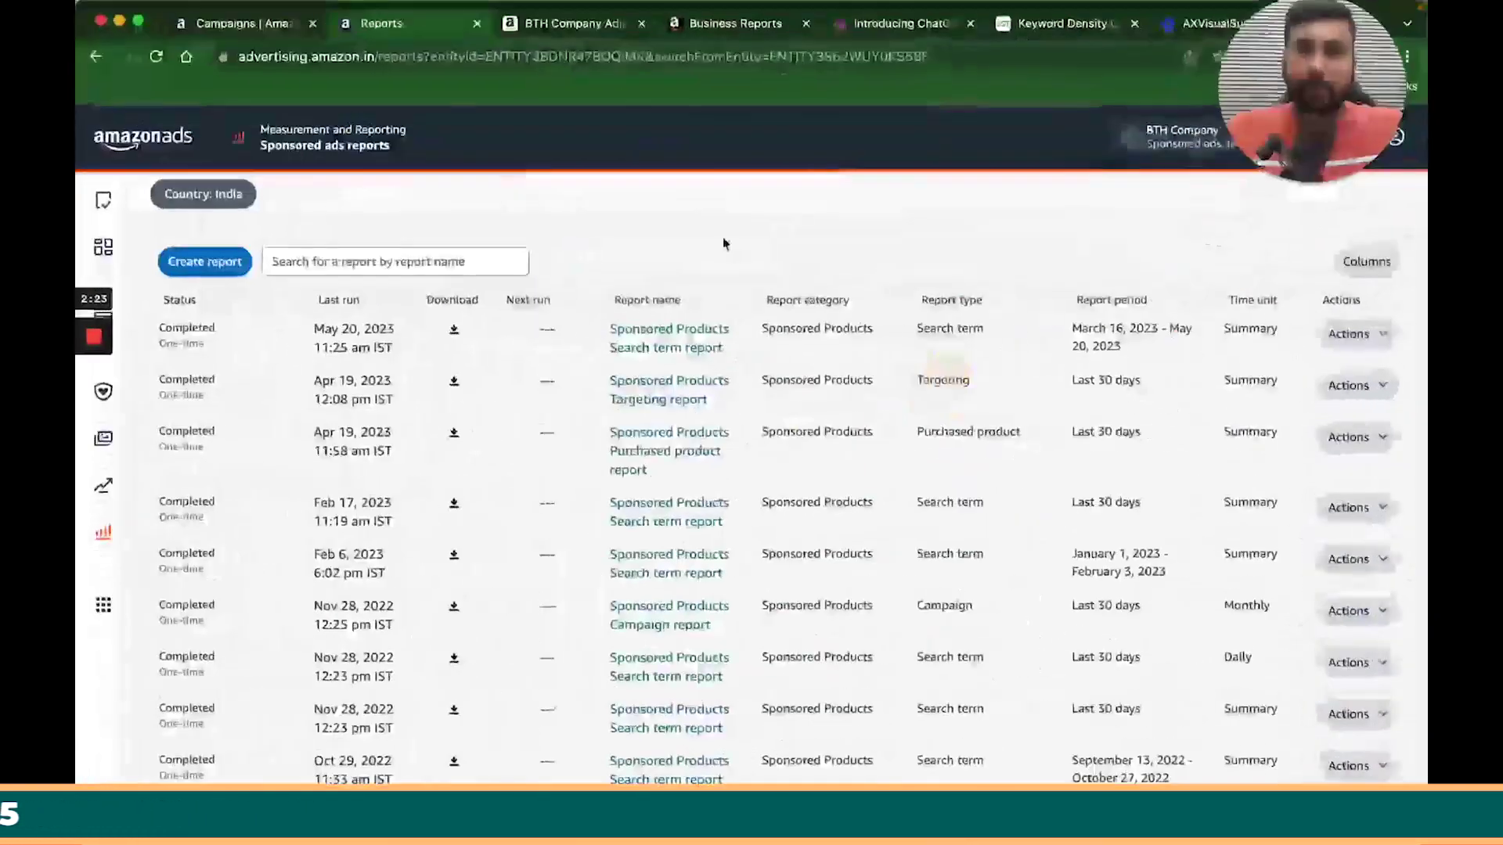
Select the full Amazon product title, then place the cursor in ChatGPT's message box
click(571, 25)
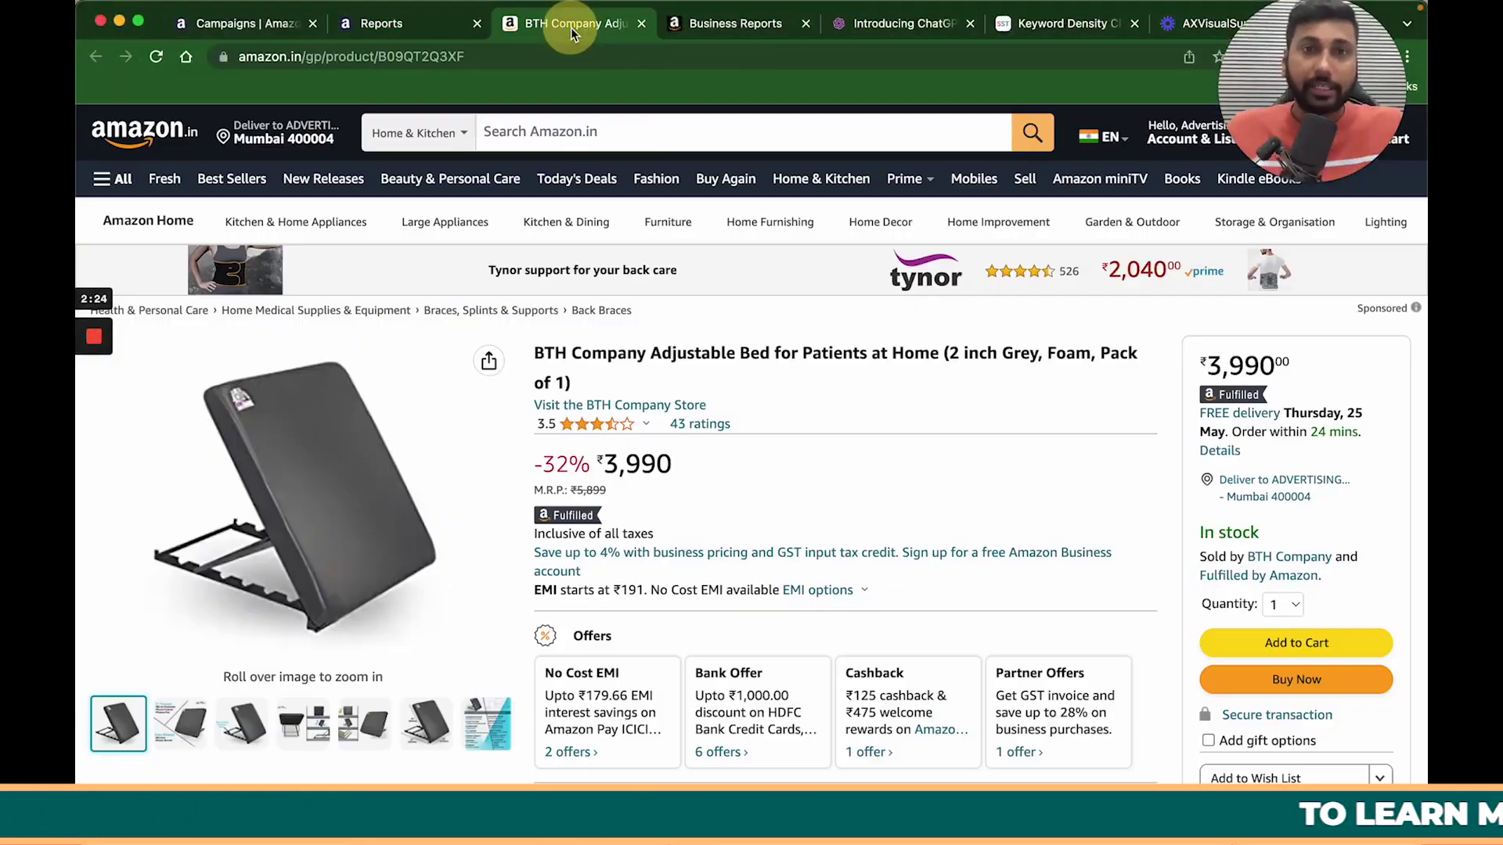
triple_click(689, 356)
key(ctrl+Up)
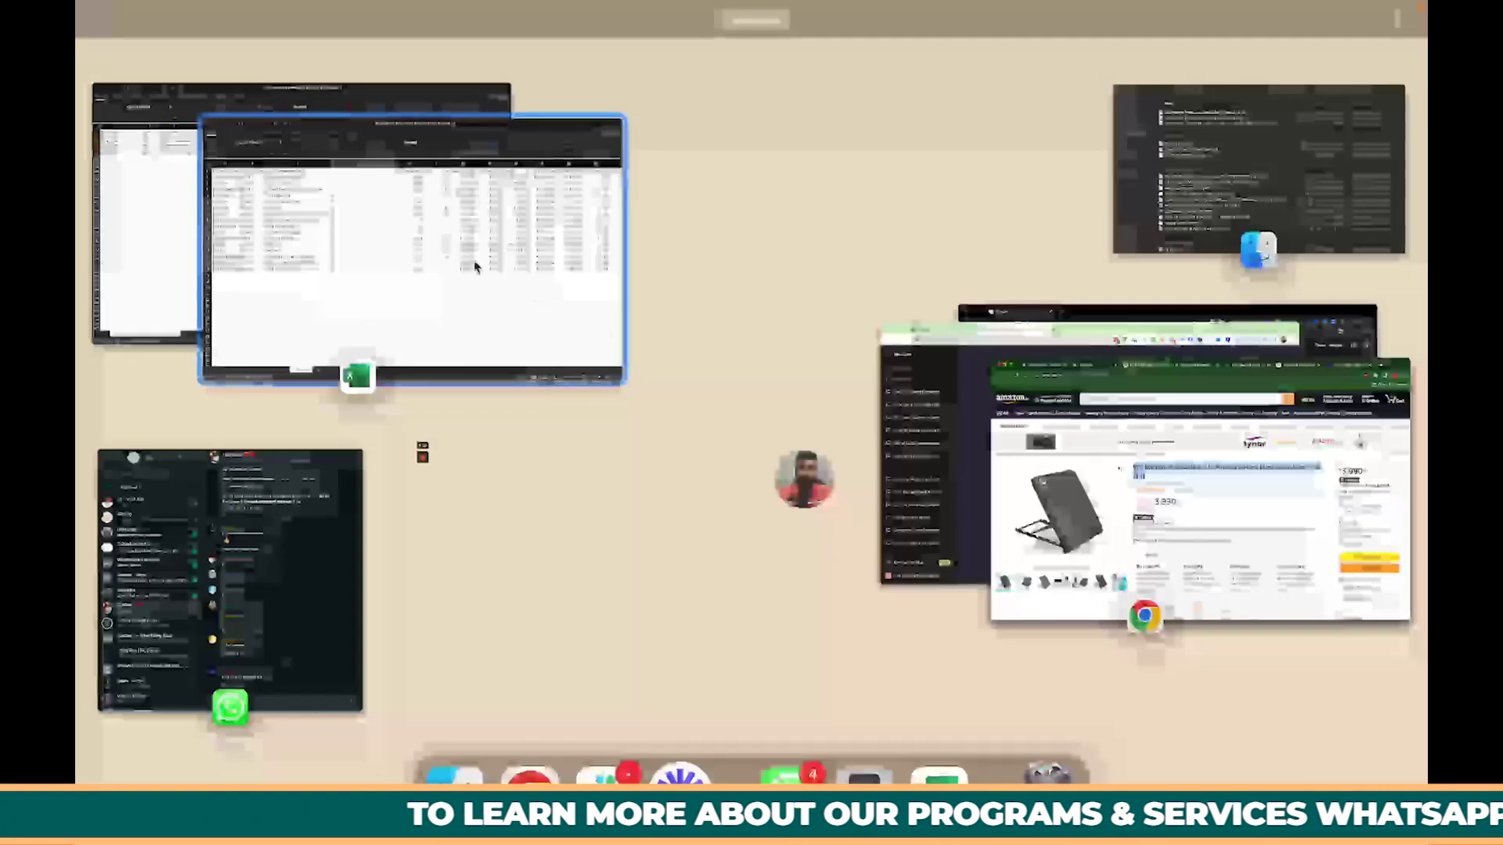
click(951, 461)
click(671, 764)
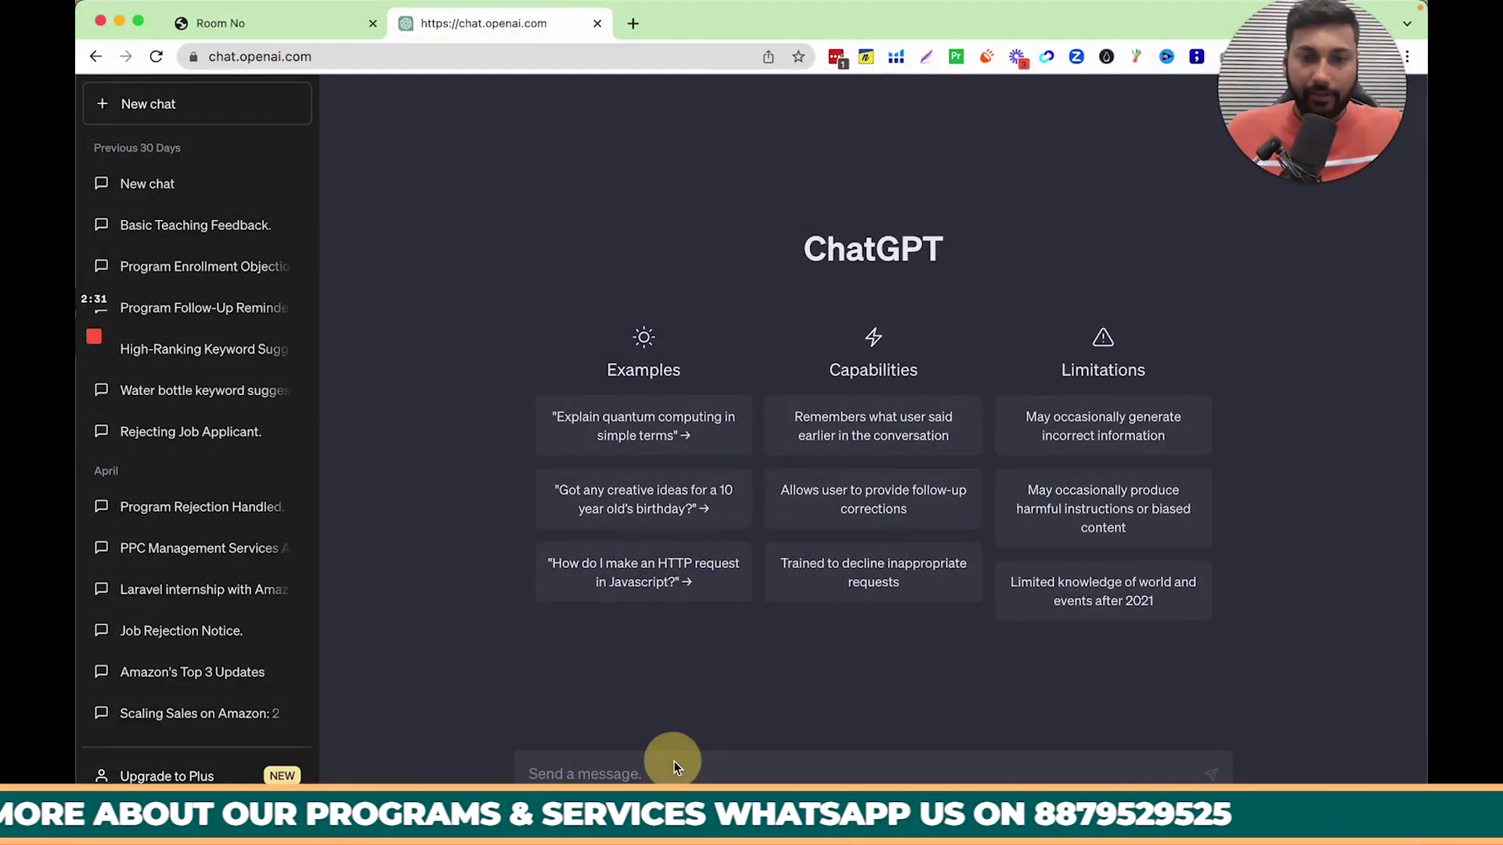
click(643, 773)
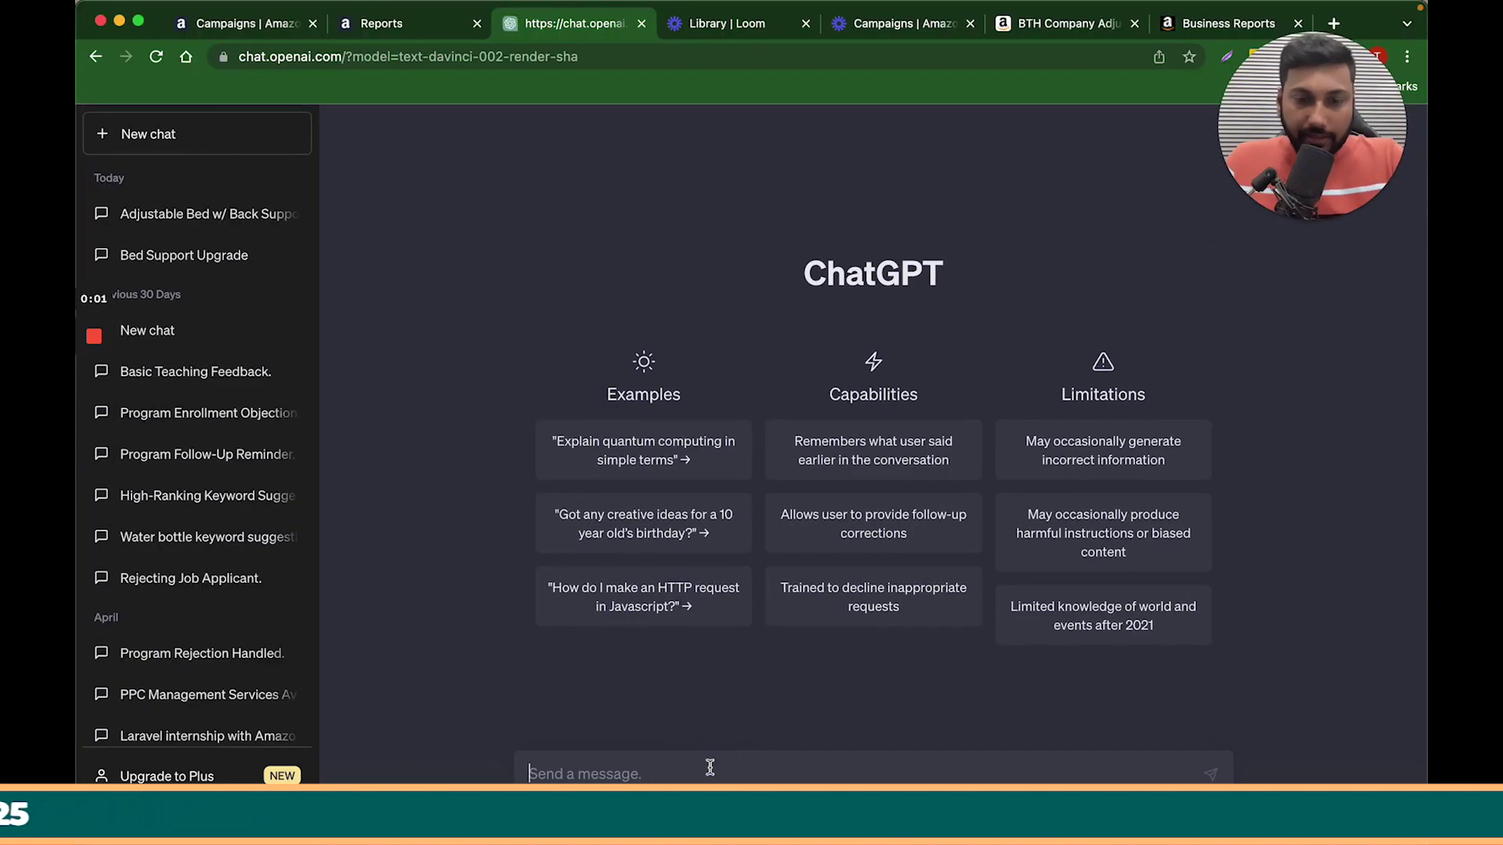
Paste the title-rewrite prompt with three exact-match keywords, remove the blank line, and send
text(Pls rewrite me an Amazon title "BTH Company Adjustable Bed for Patients at Home (2 inch Grey, Foam, Pack of 1) " including all the 3 keywords mentioned below in title in exact match   back support for bed back rest for bed patient bed for home adjustable)
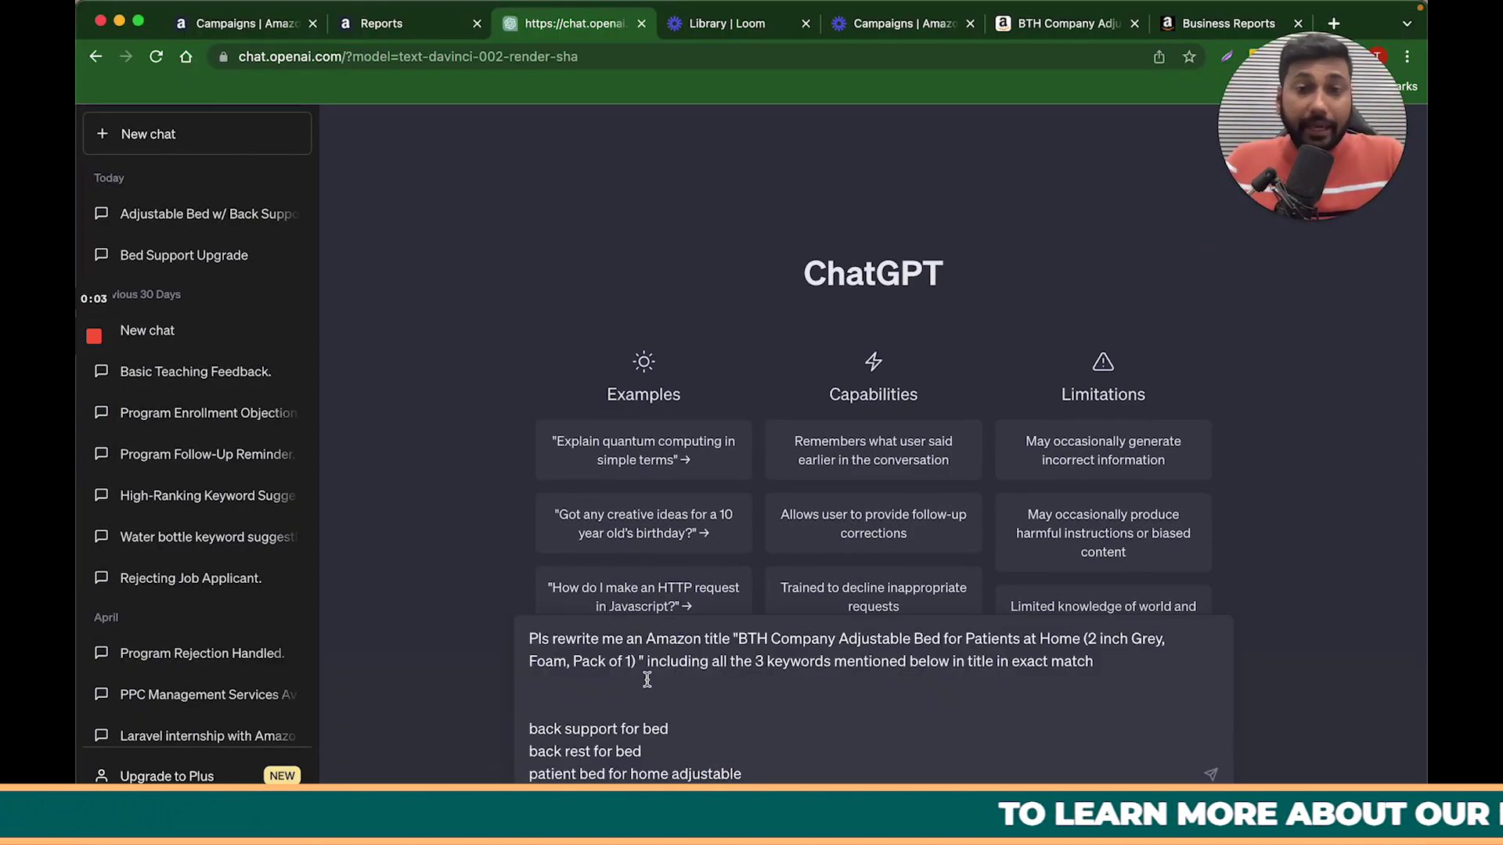
click(1045, 22)
click(609, 15)
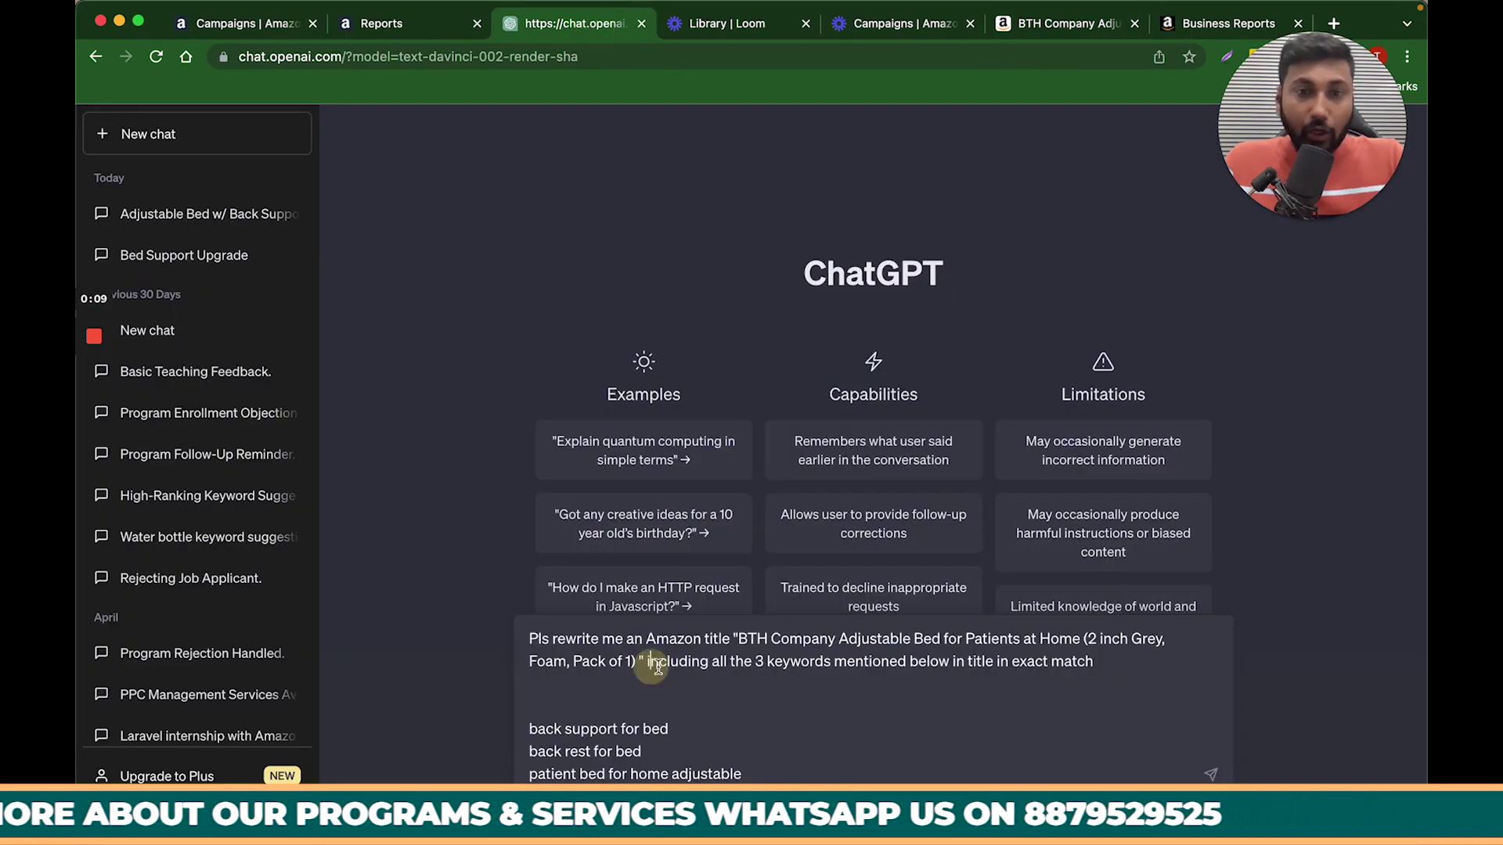
drag(646, 663, 1098, 675)
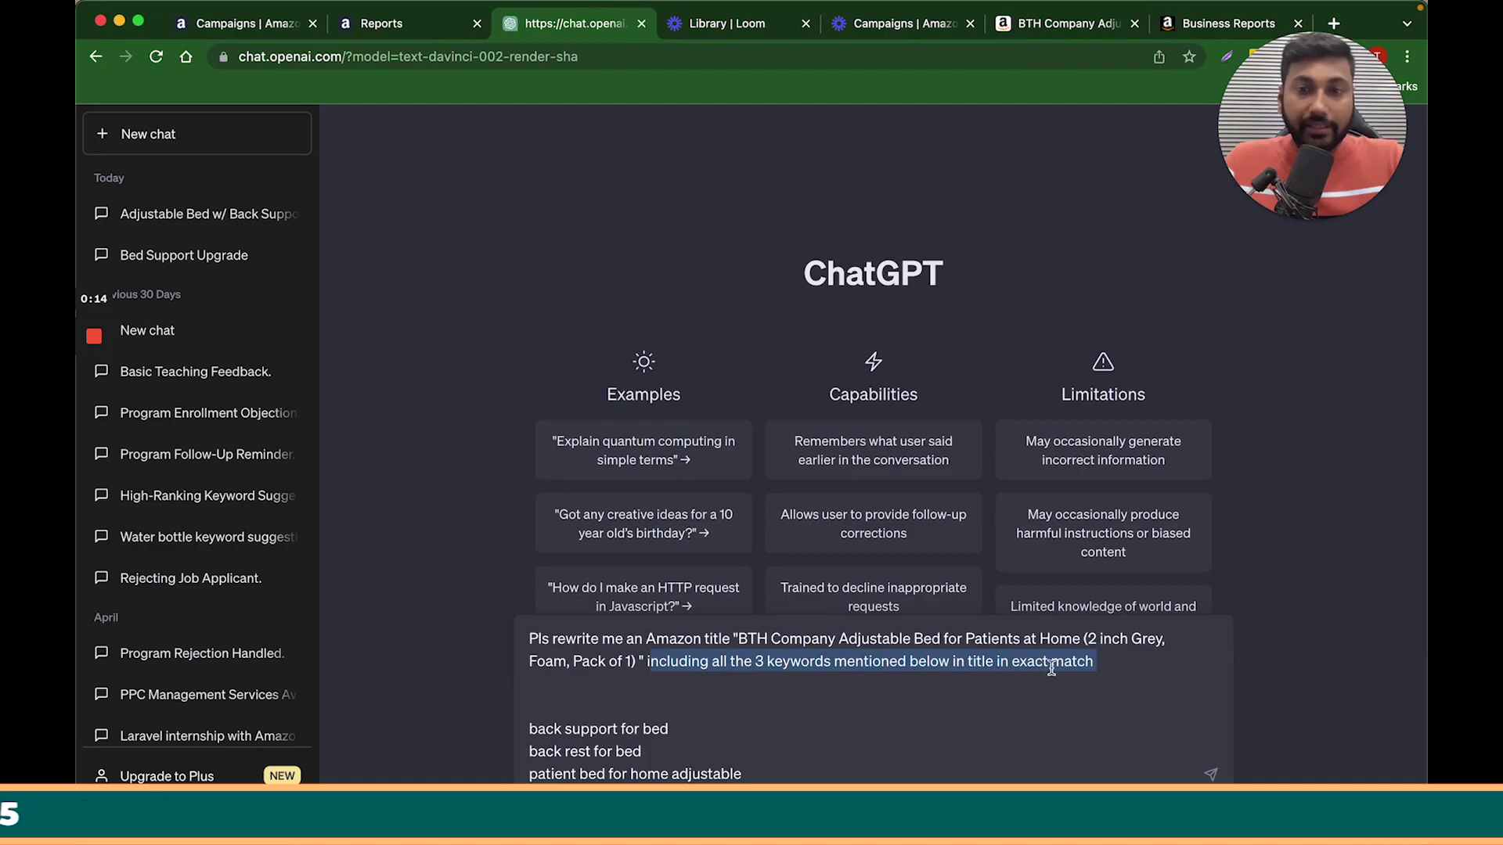
drag(793, 766, 548, 716)
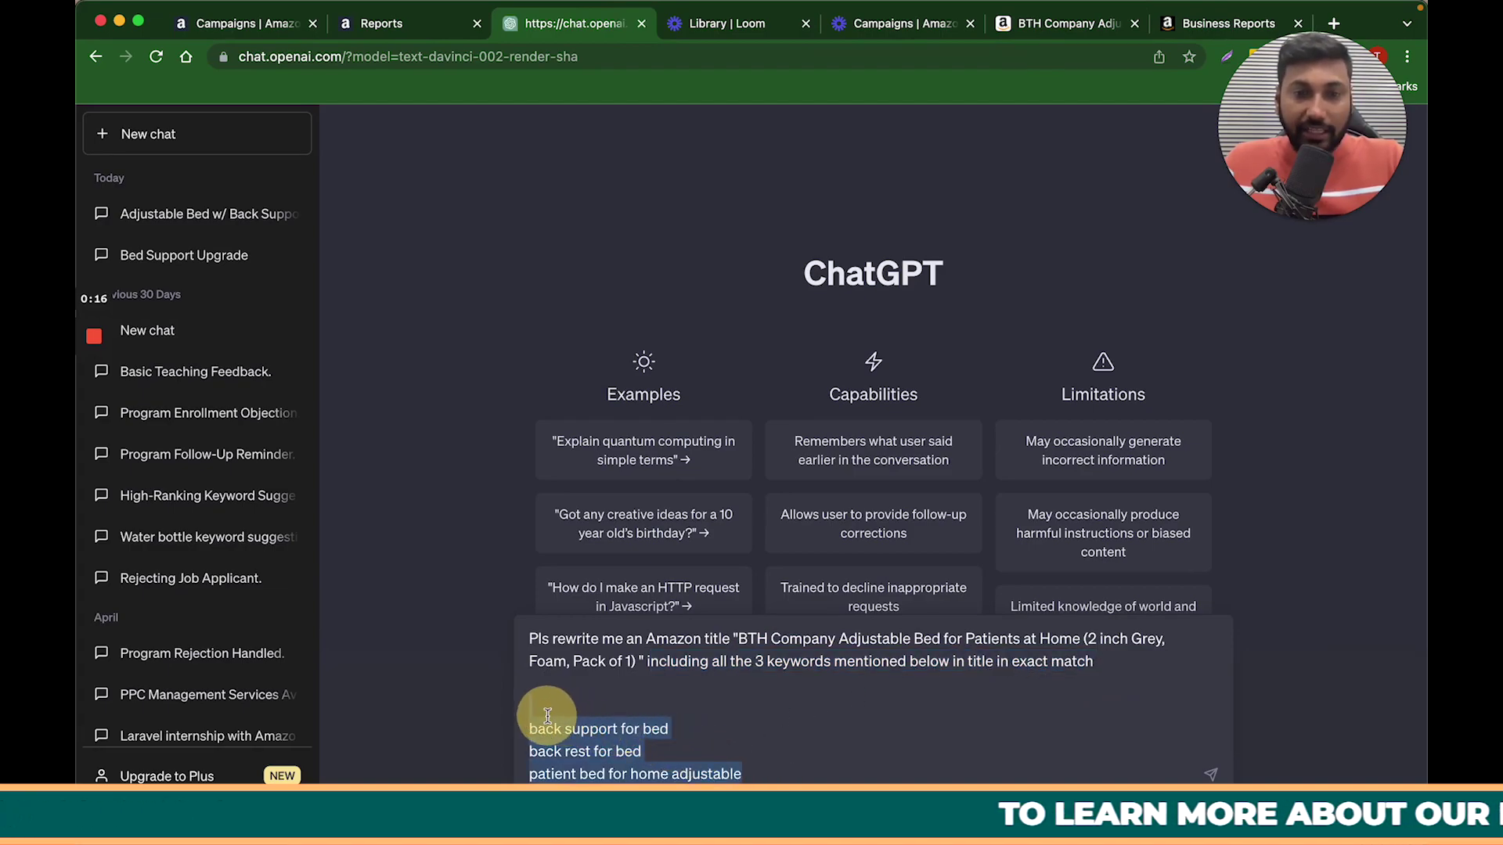
click(577, 695)
key(BackSpace)
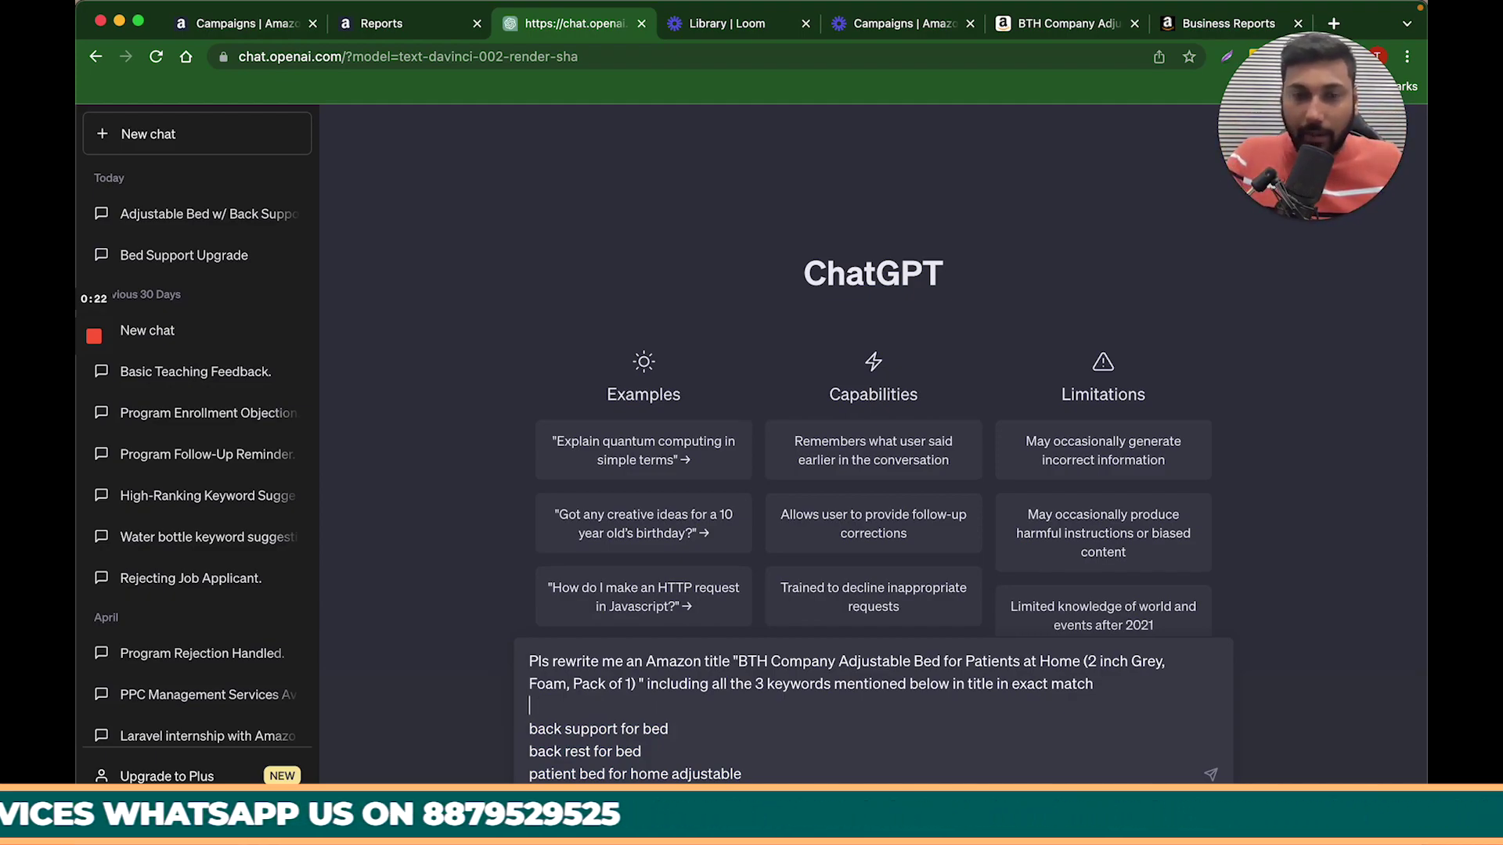
key(Return)
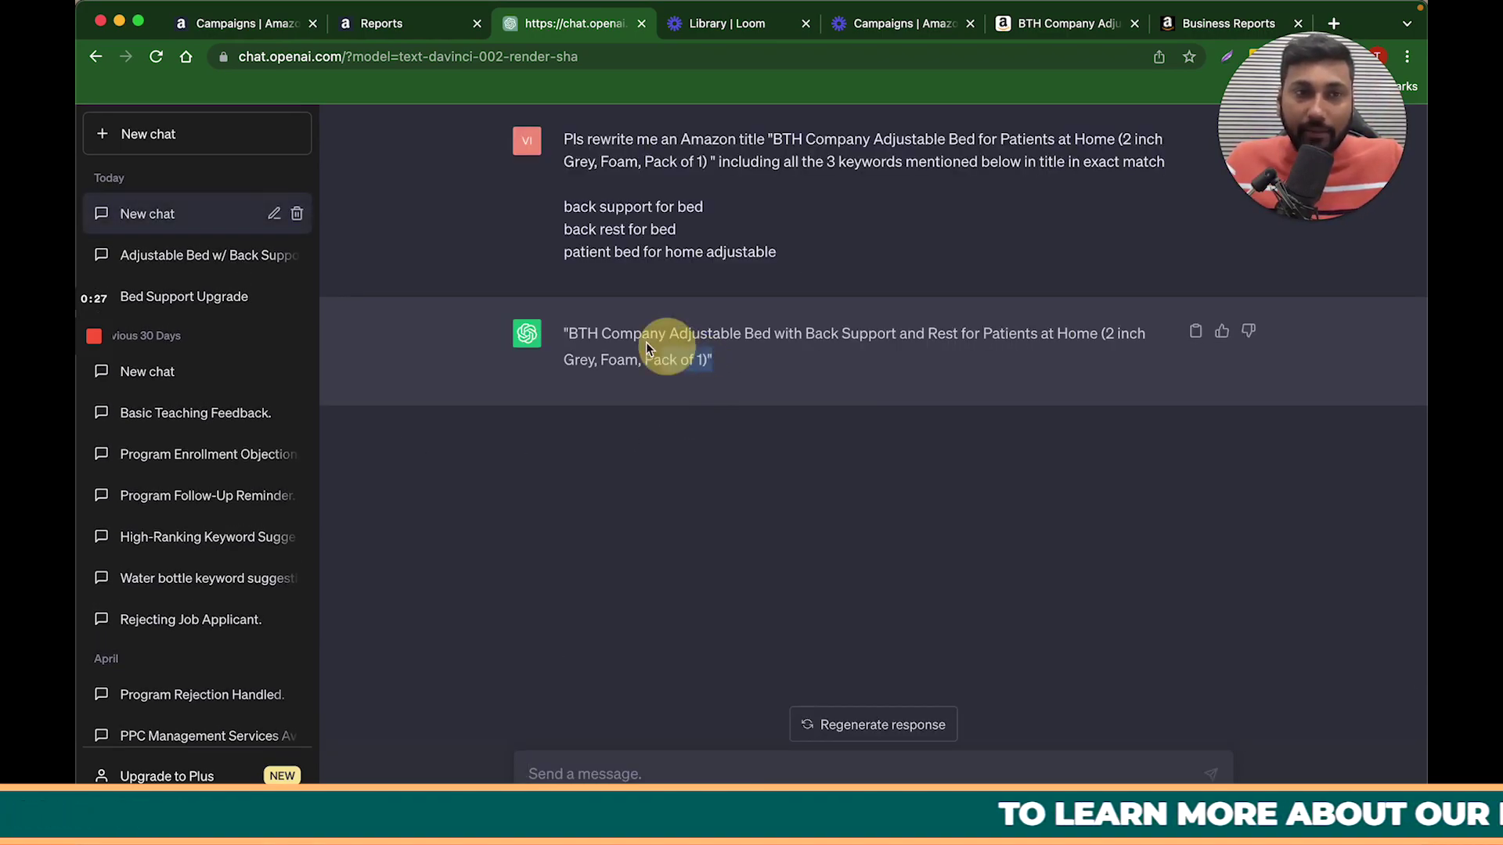
Check the reply against the keywords, regenerate it, and verify version 2/2's keywords
drag(647, 348, 571, 326)
click(632, 335)
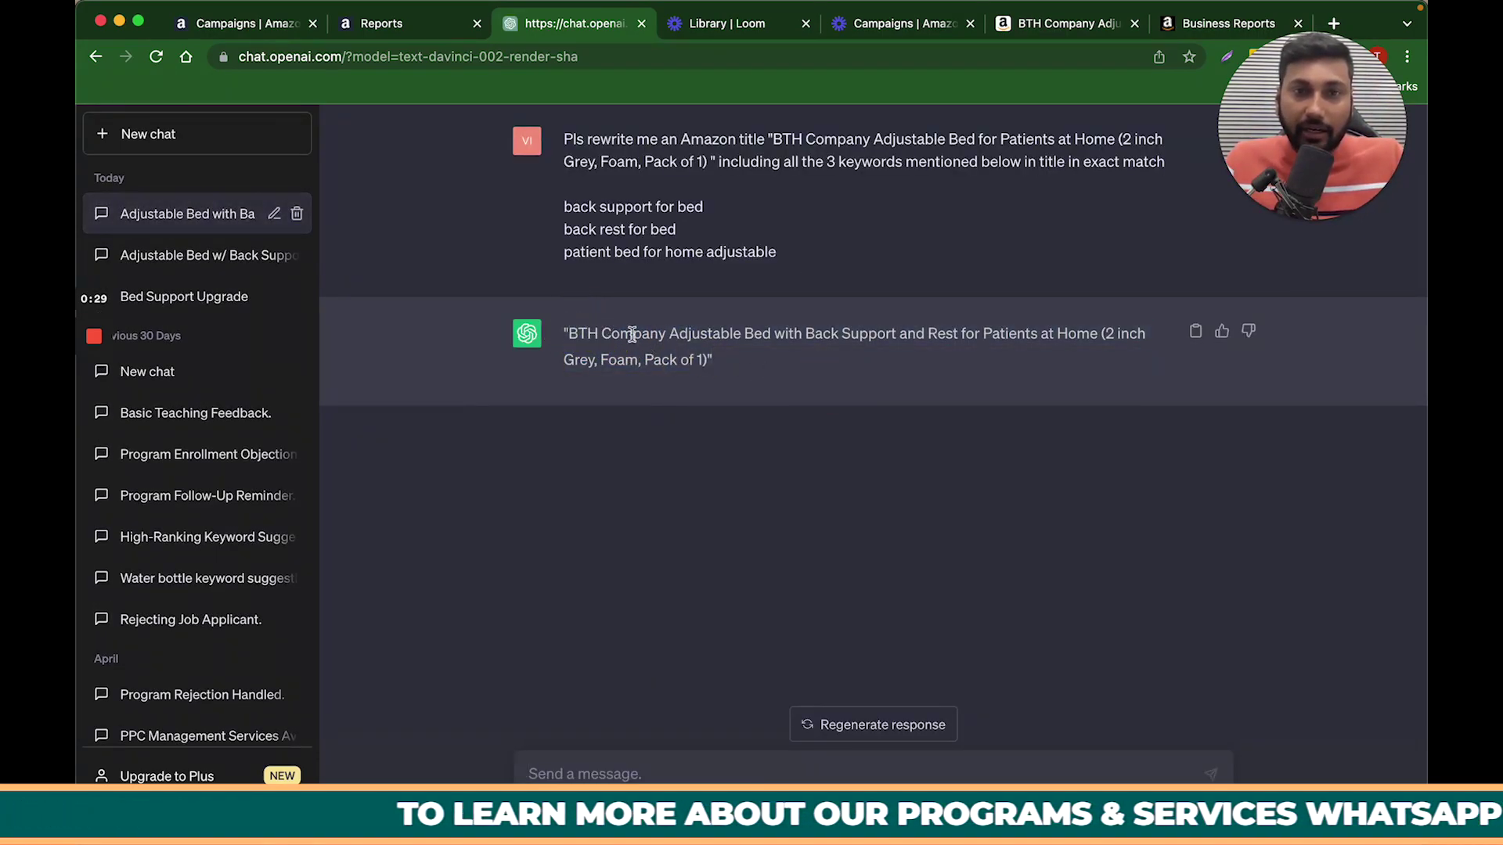
drag(669, 333, 892, 336)
triple_click(651, 264)
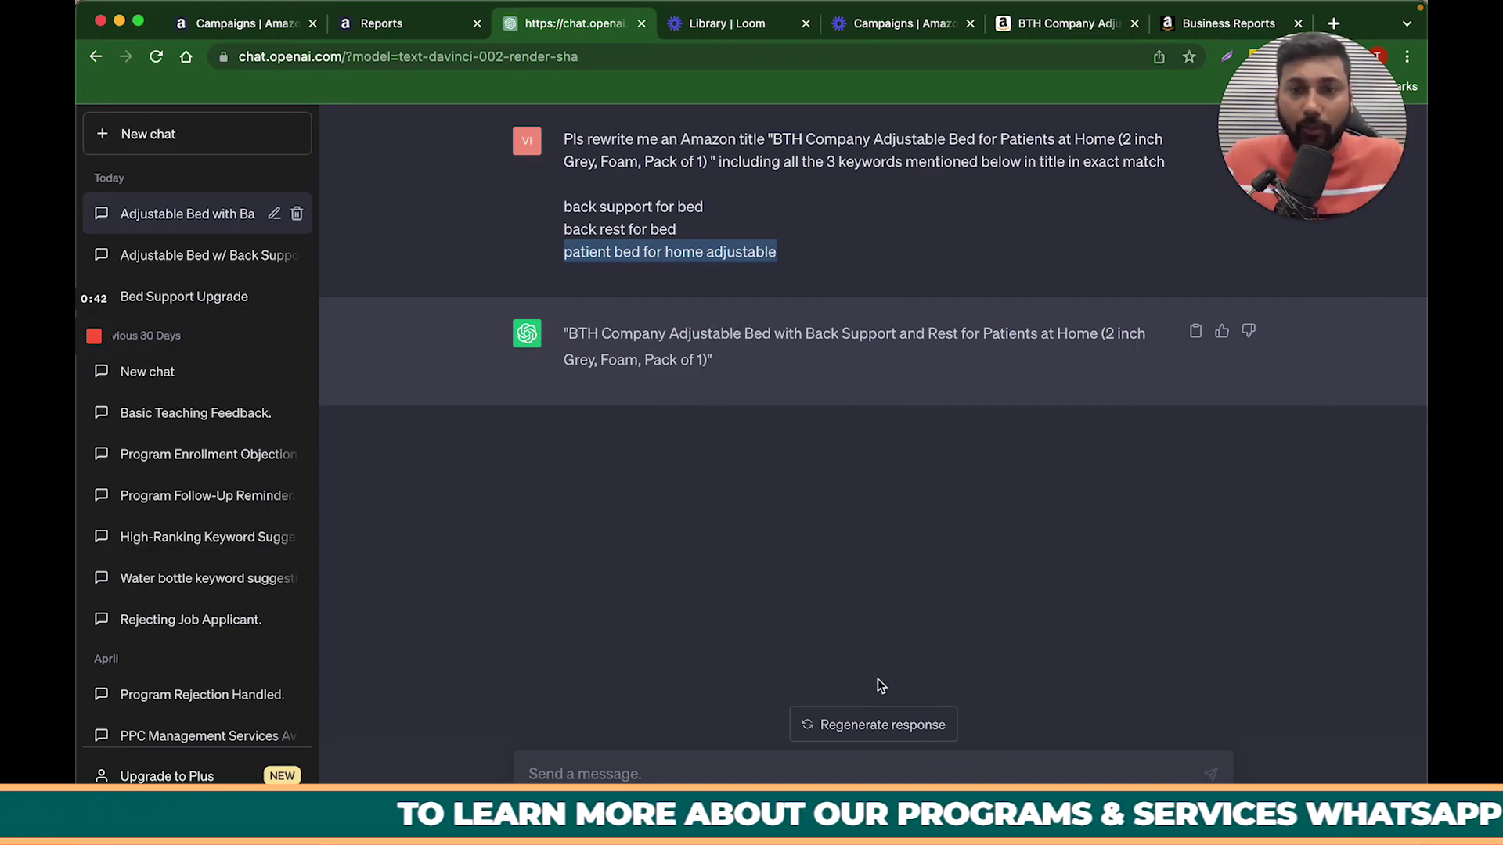
click(878, 718)
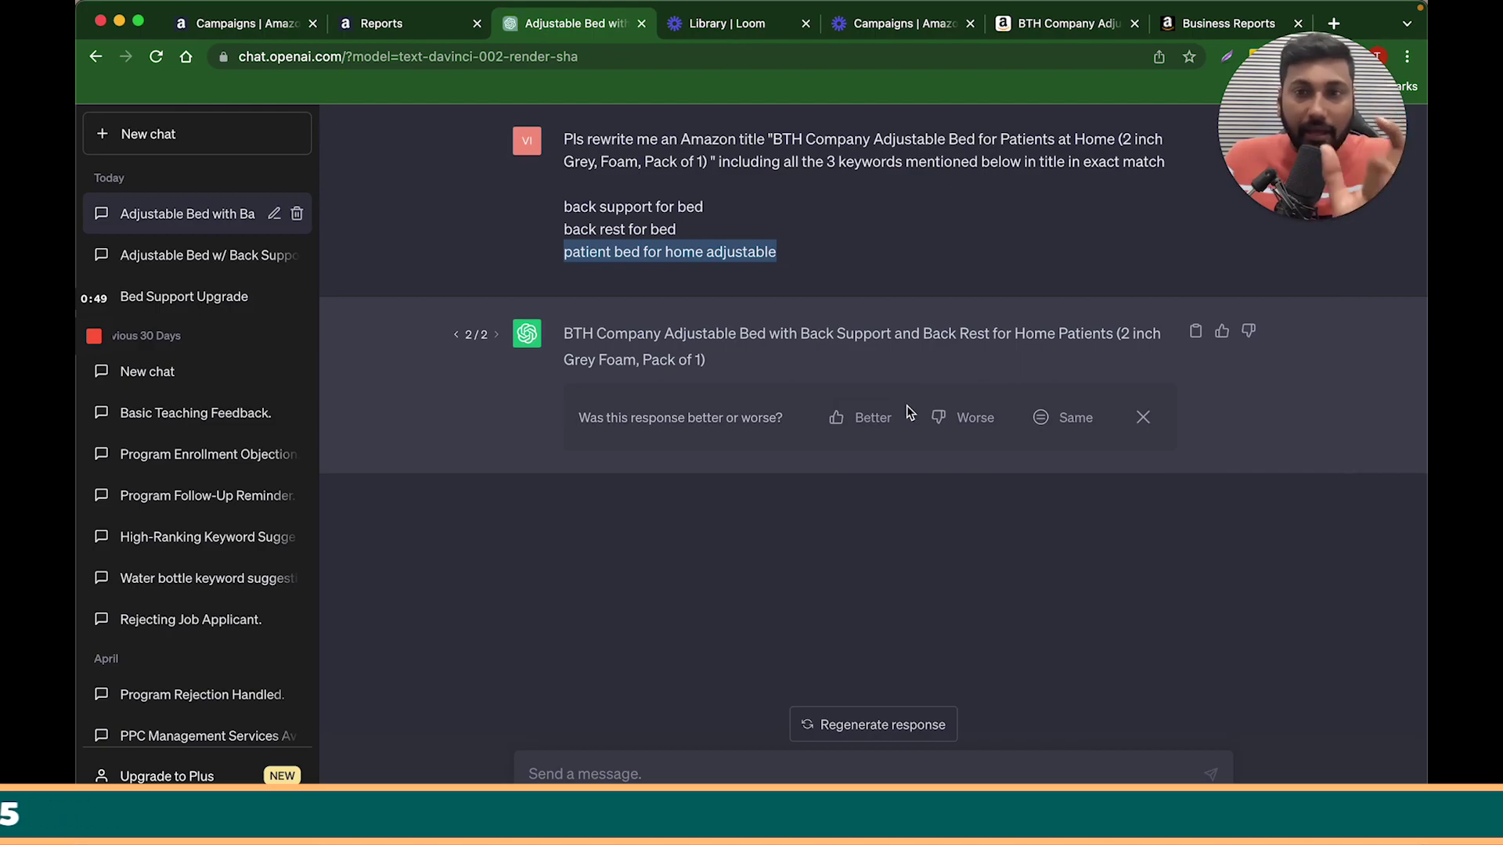
triple_click(566, 263)
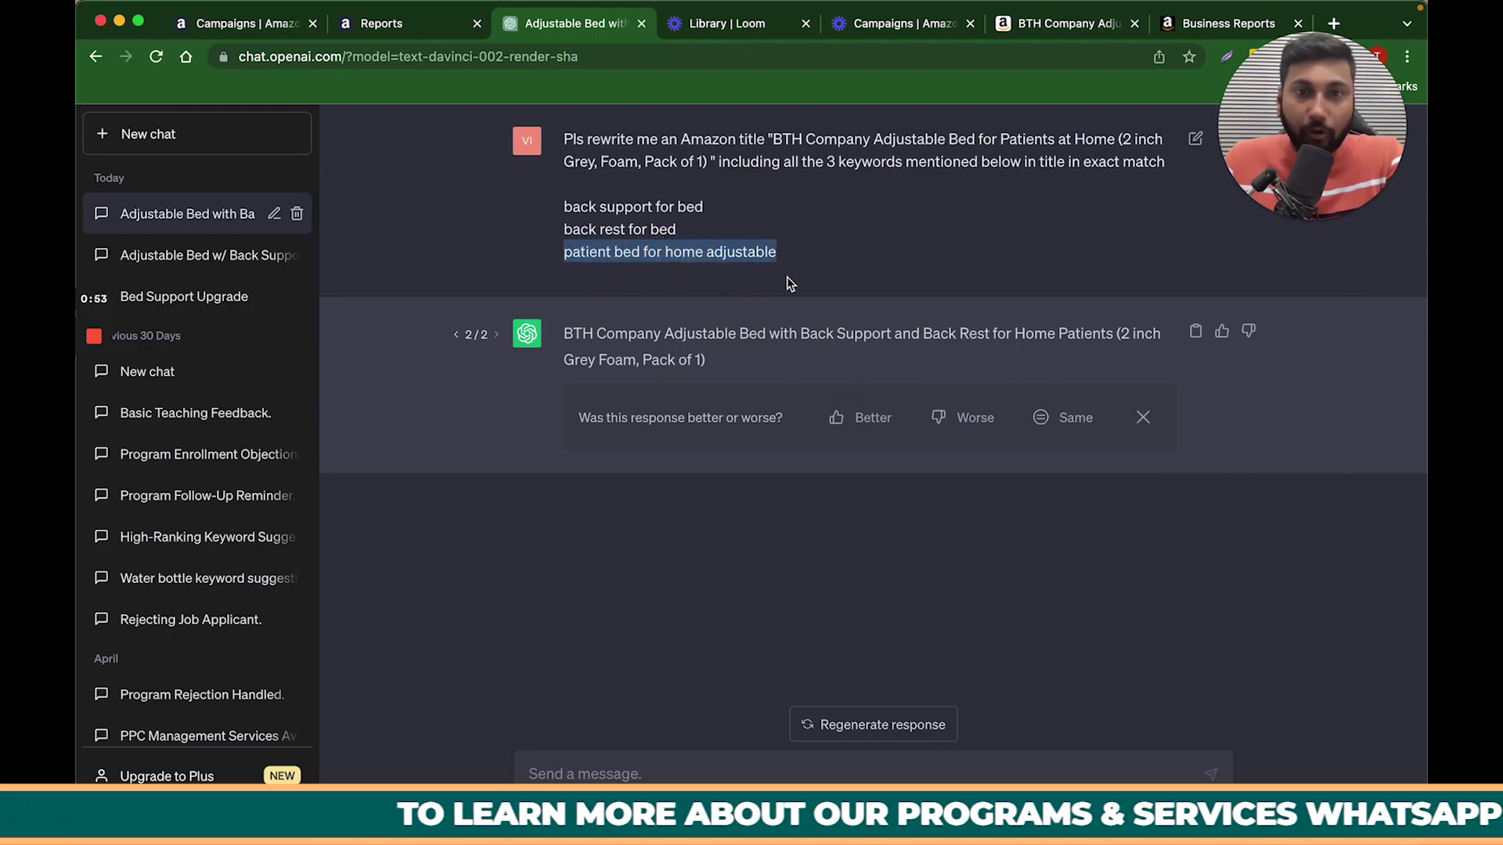
drag(673, 335, 1084, 335)
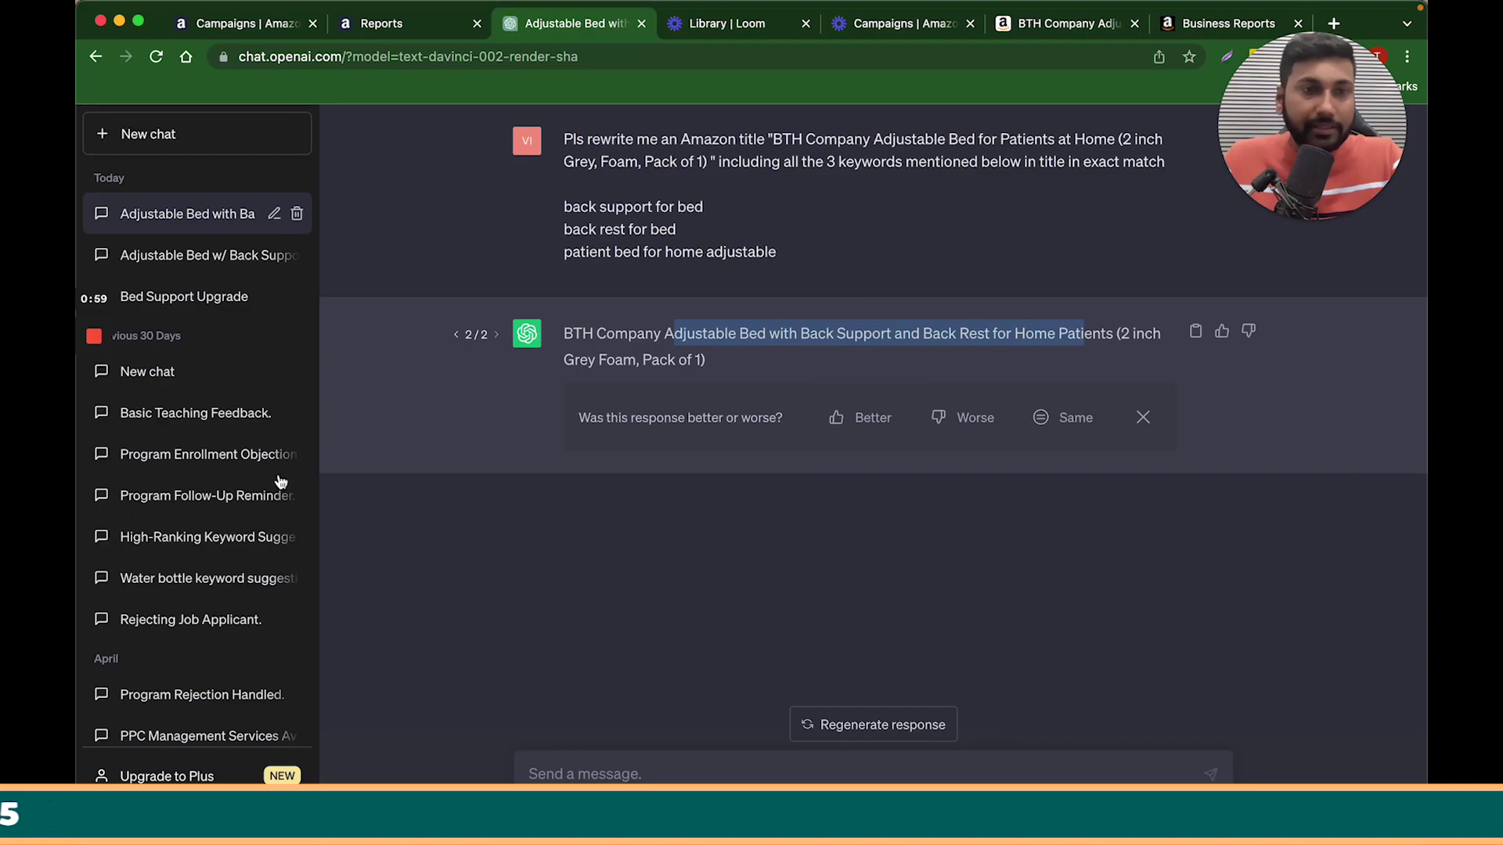
Review the ChatGPT chat's original product title, its copywriter-style reply and the follow-up keyword request
click(94, 412)
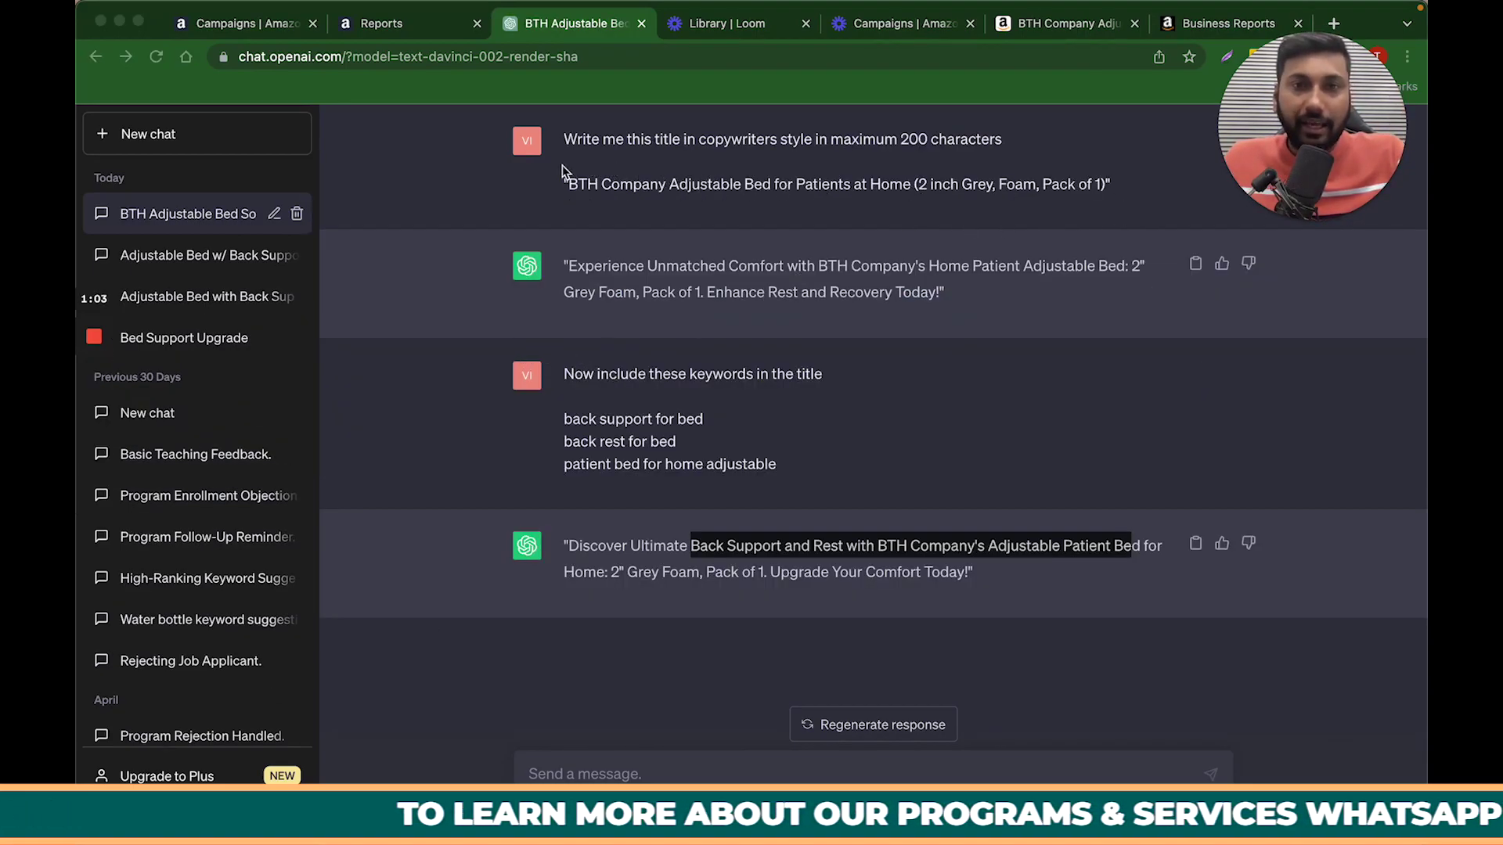
click(571, 141)
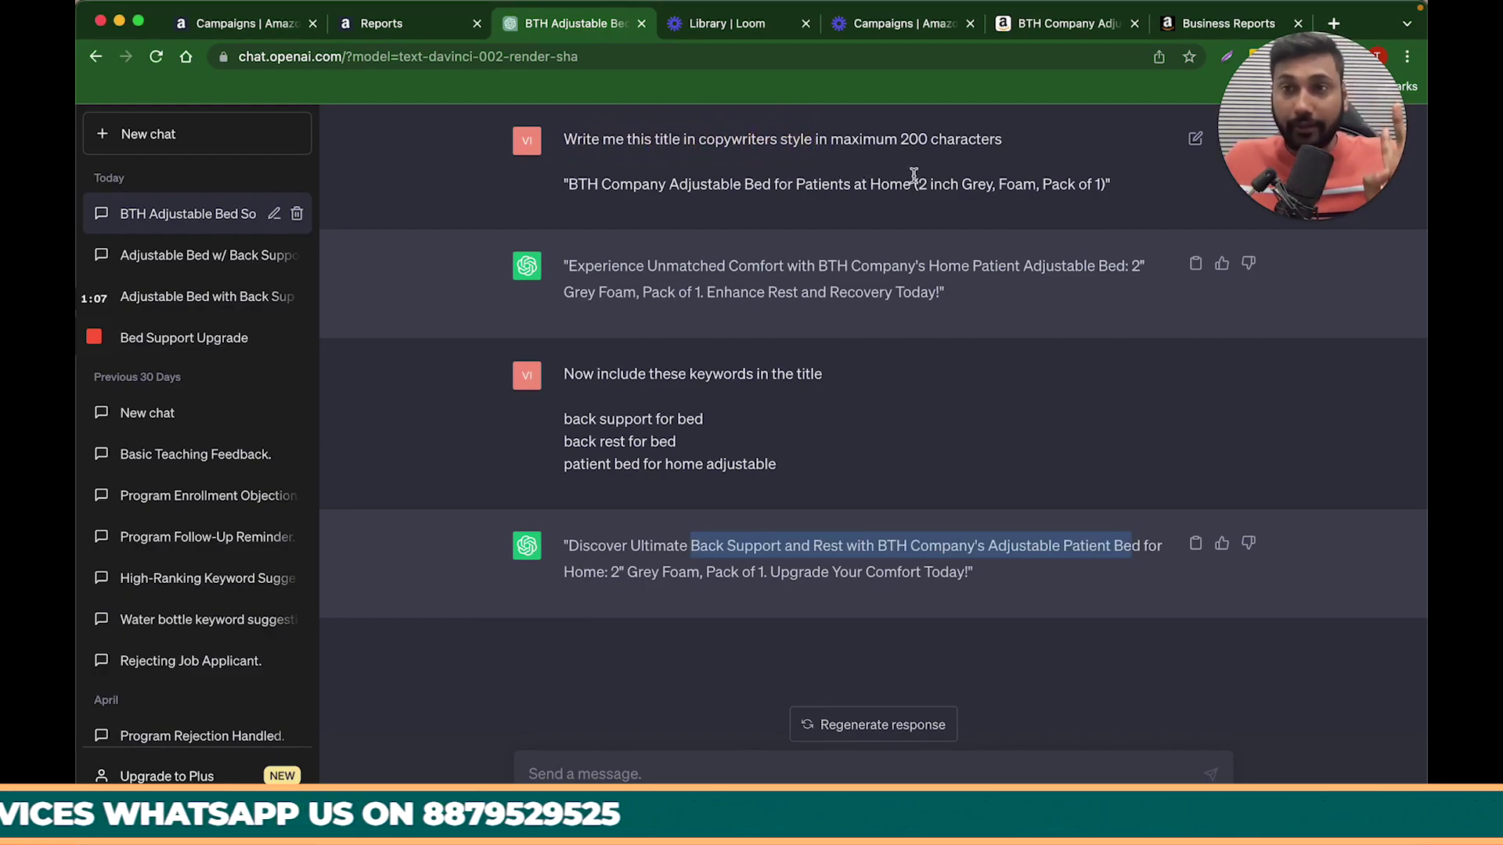
drag(570, 188, 992, 225)
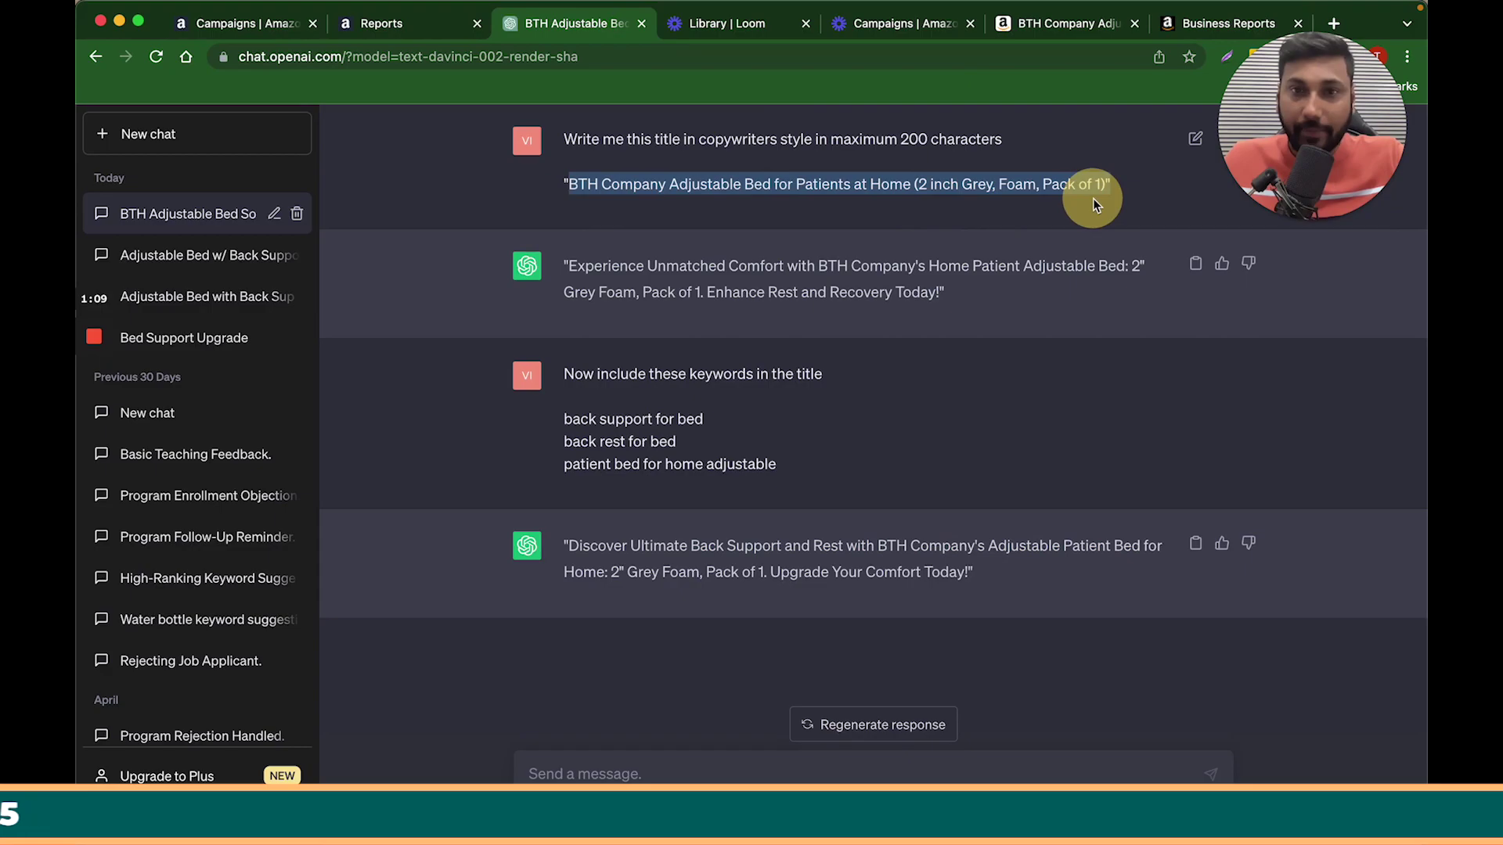
drag(569, 266, 1022, 298)
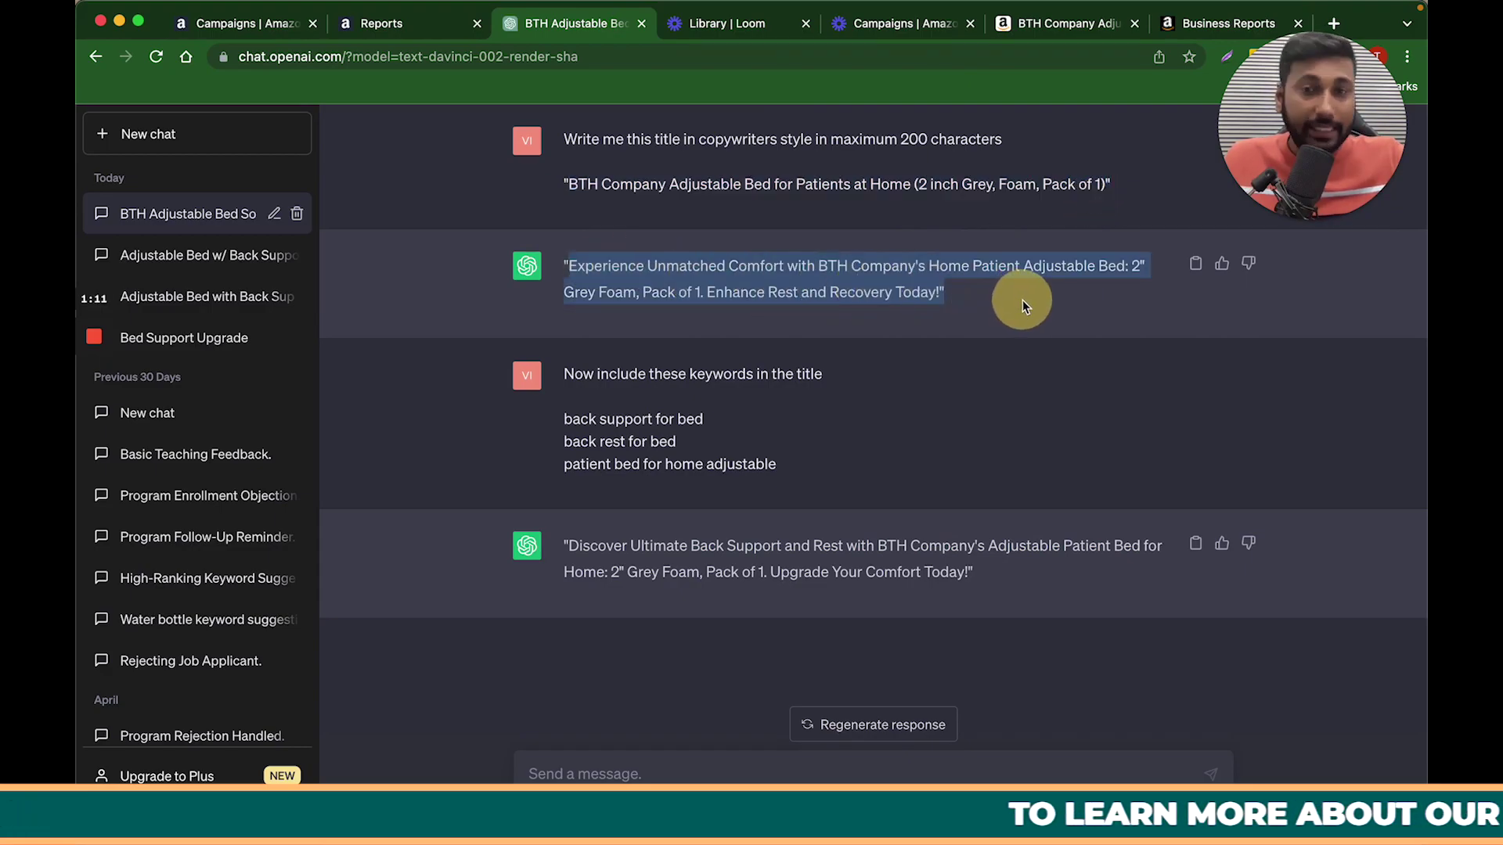
click(825, 288)
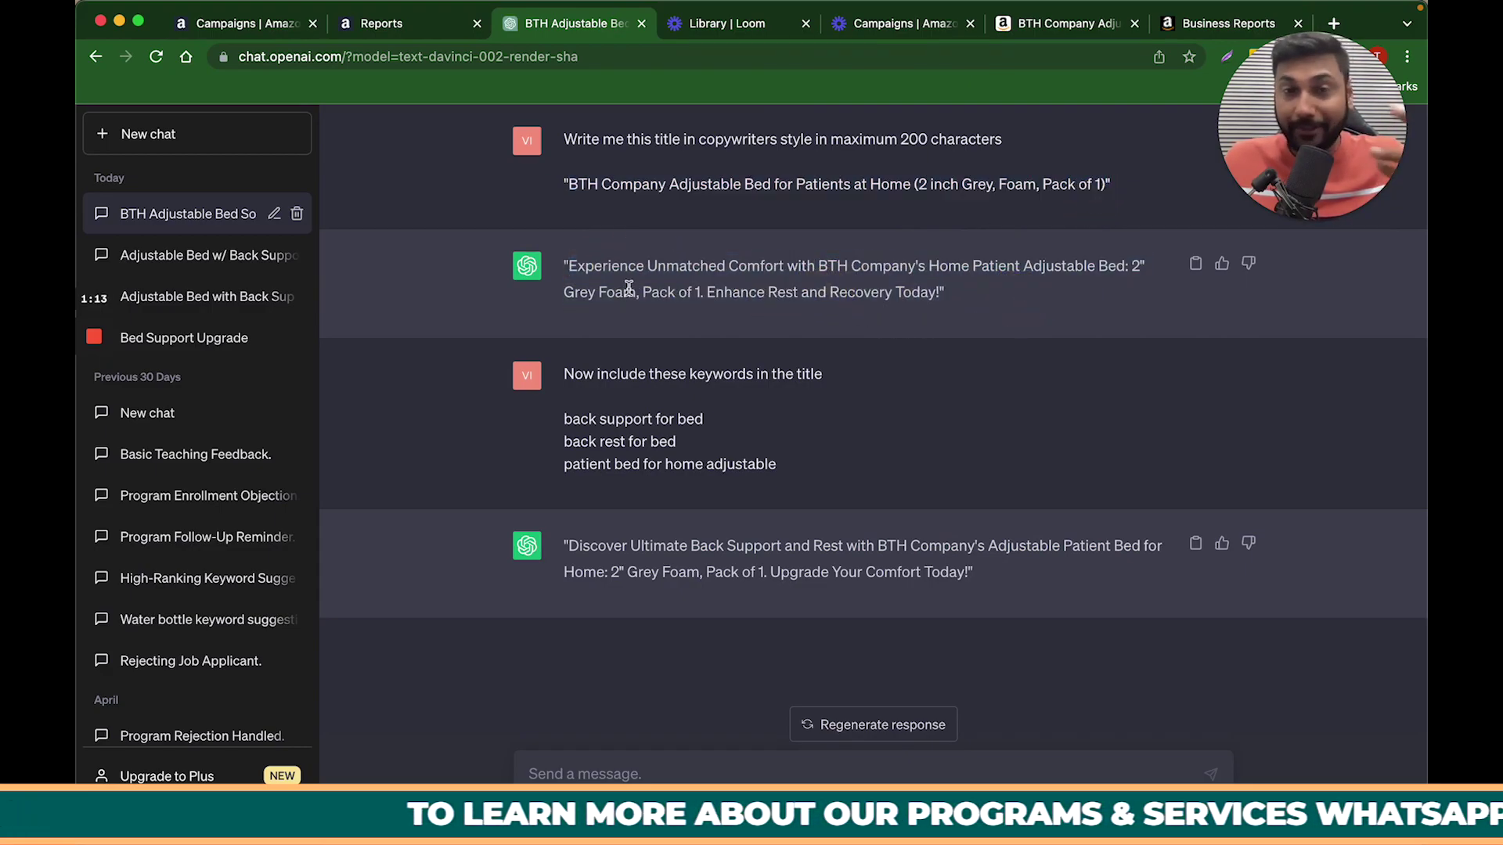
drag(572, 191, 983, 198)
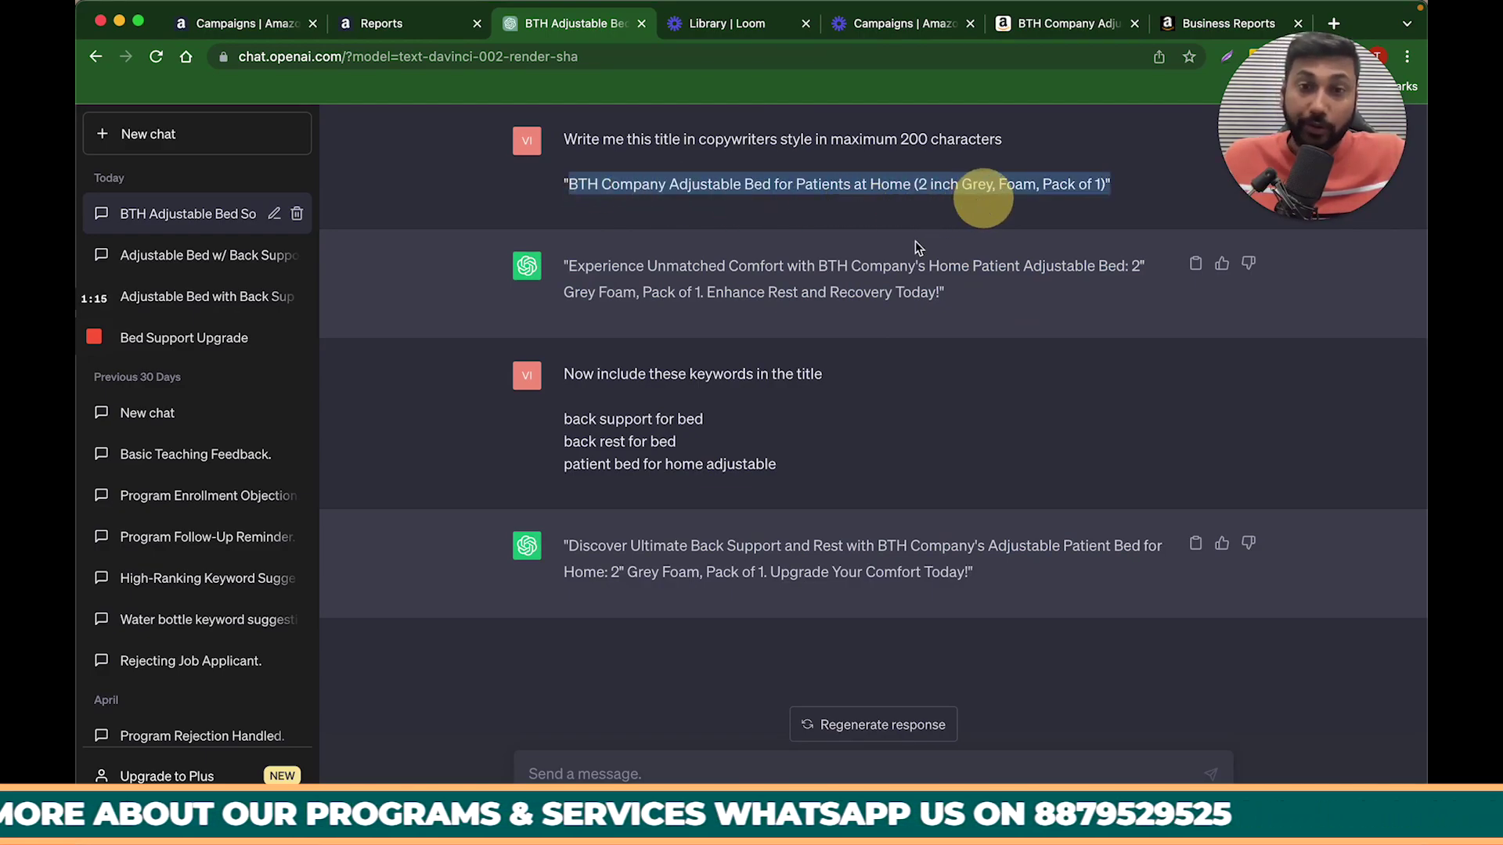
drag(564, 375, 830, 389)
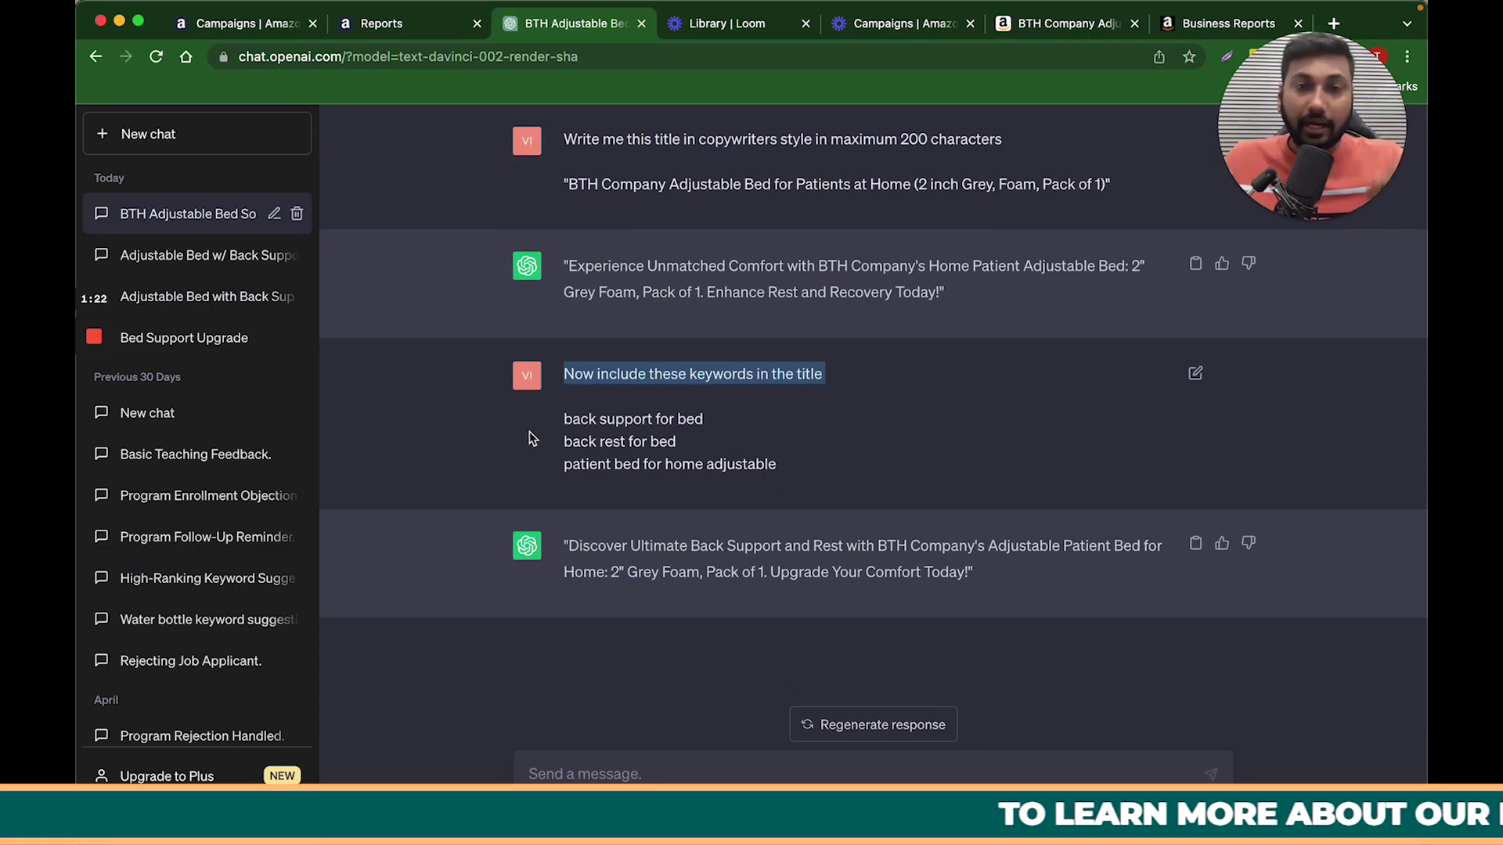
Compare the three keyword lines with where those keywords appear in ChatGPT's reply
drag(567, 418, 777, 471)
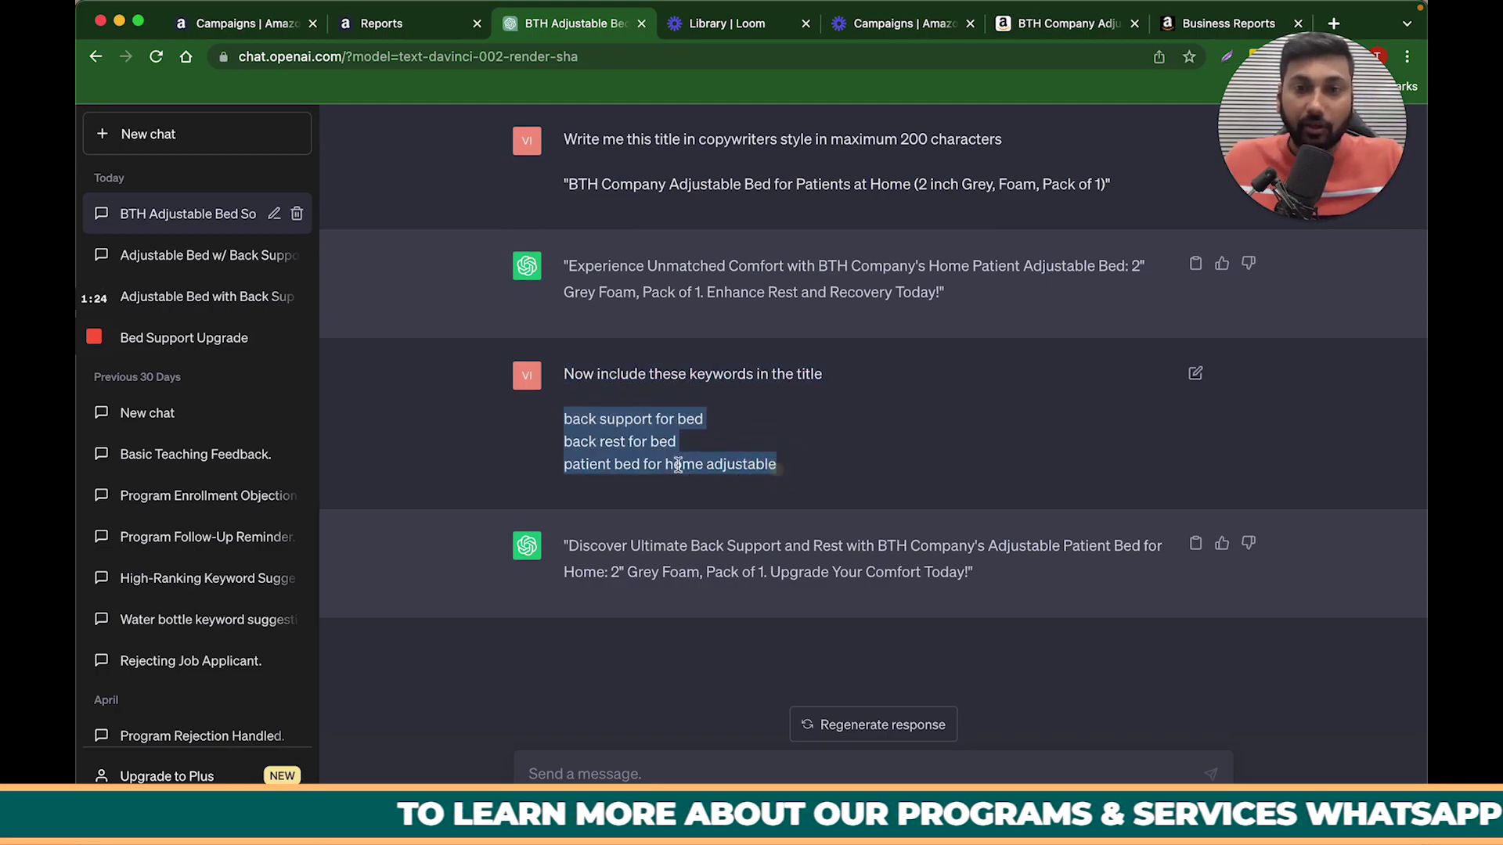
click(577, 427)
drag(564, 265, 861, 294)
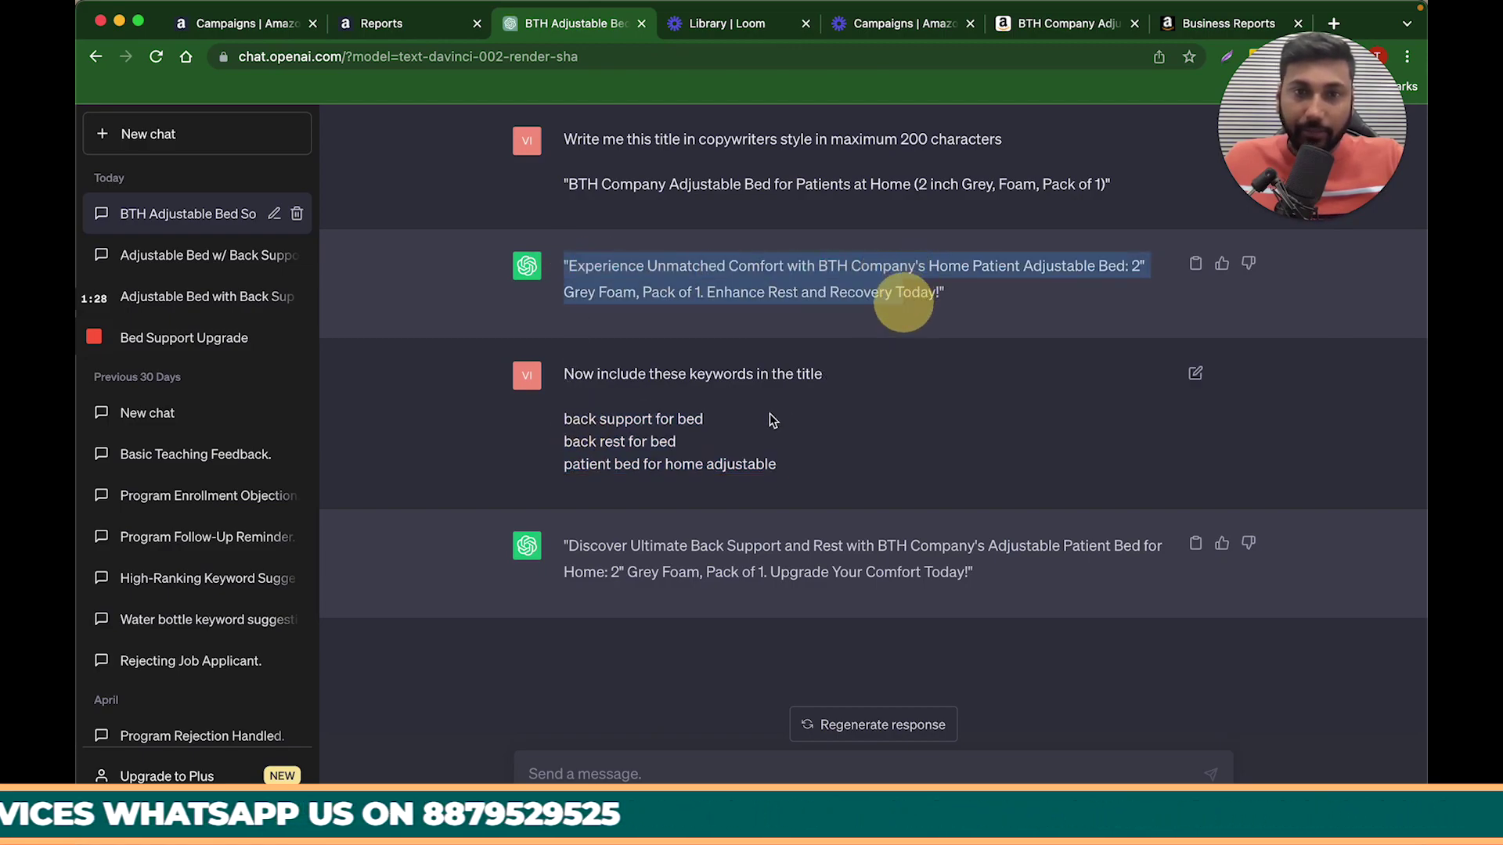
click(780, 463)
drag(738, 455, 568, 413)
click(767, 546)
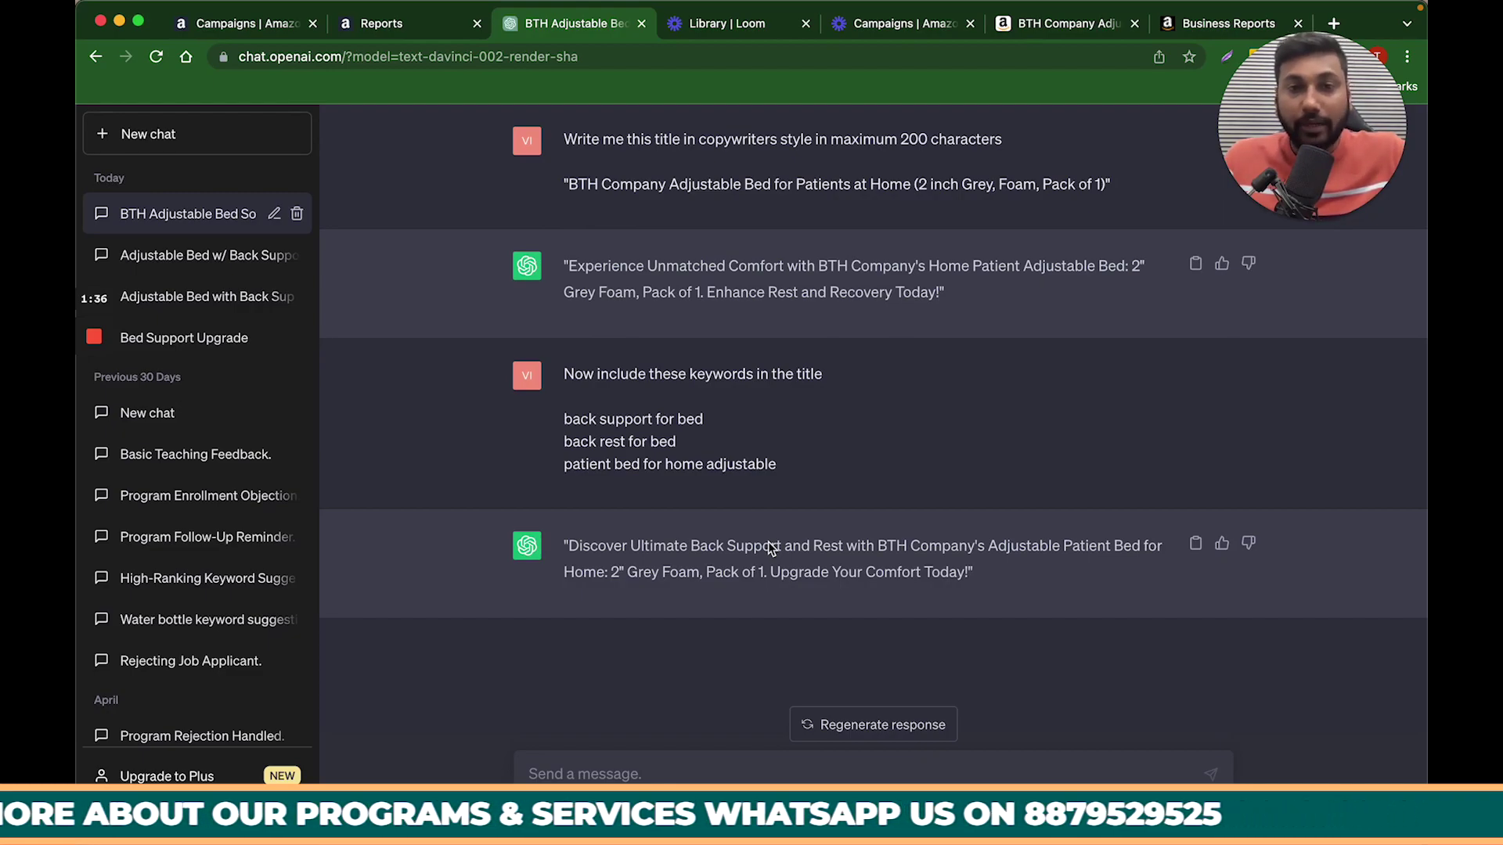
drag(778, 468, 565, 419)
click(708, 547)
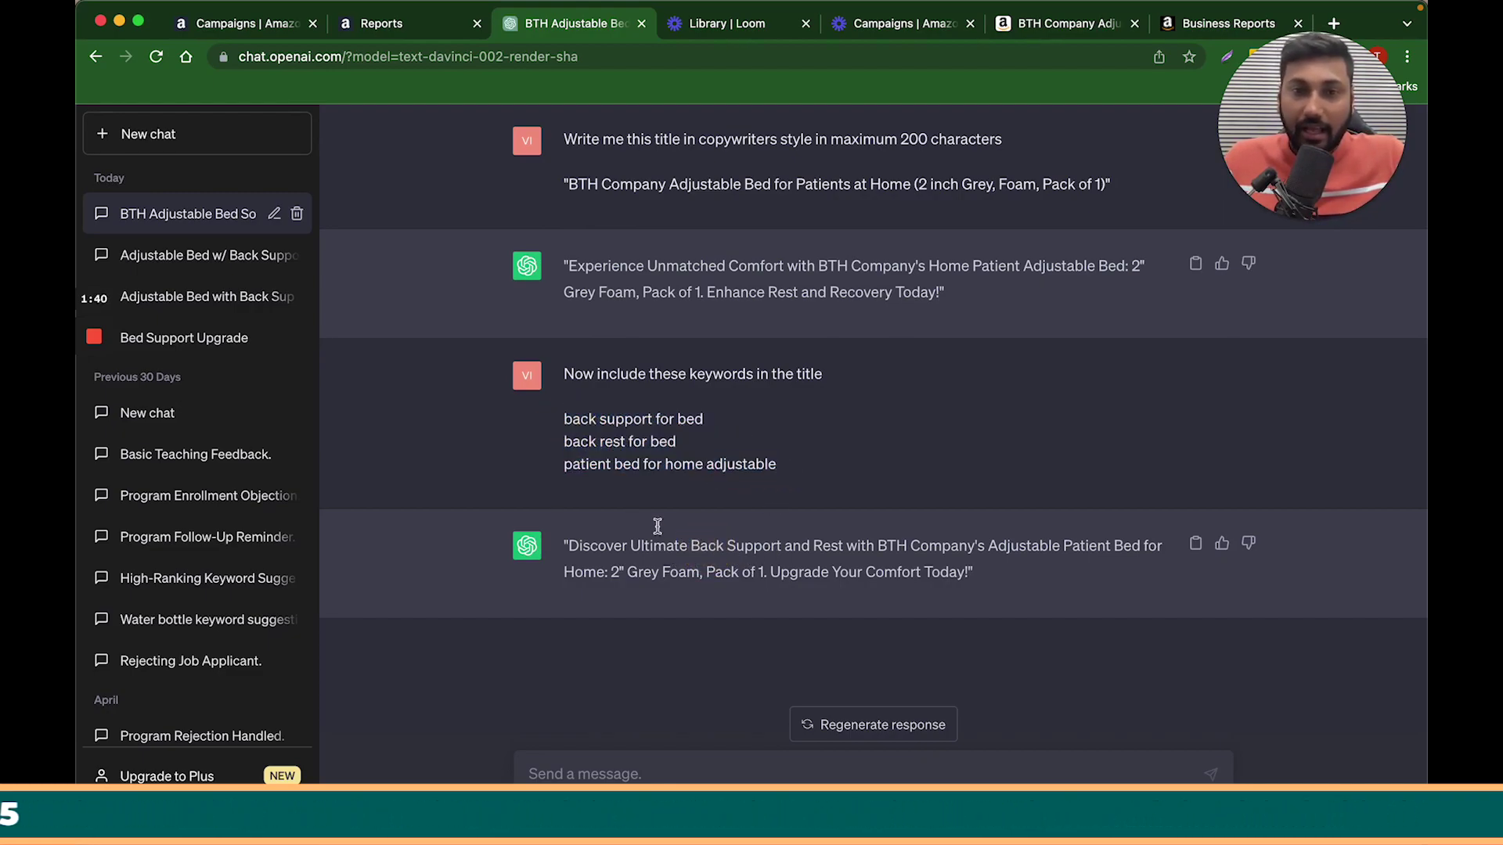
click(1070, 551)
drag(1154, 552, 604, 572)
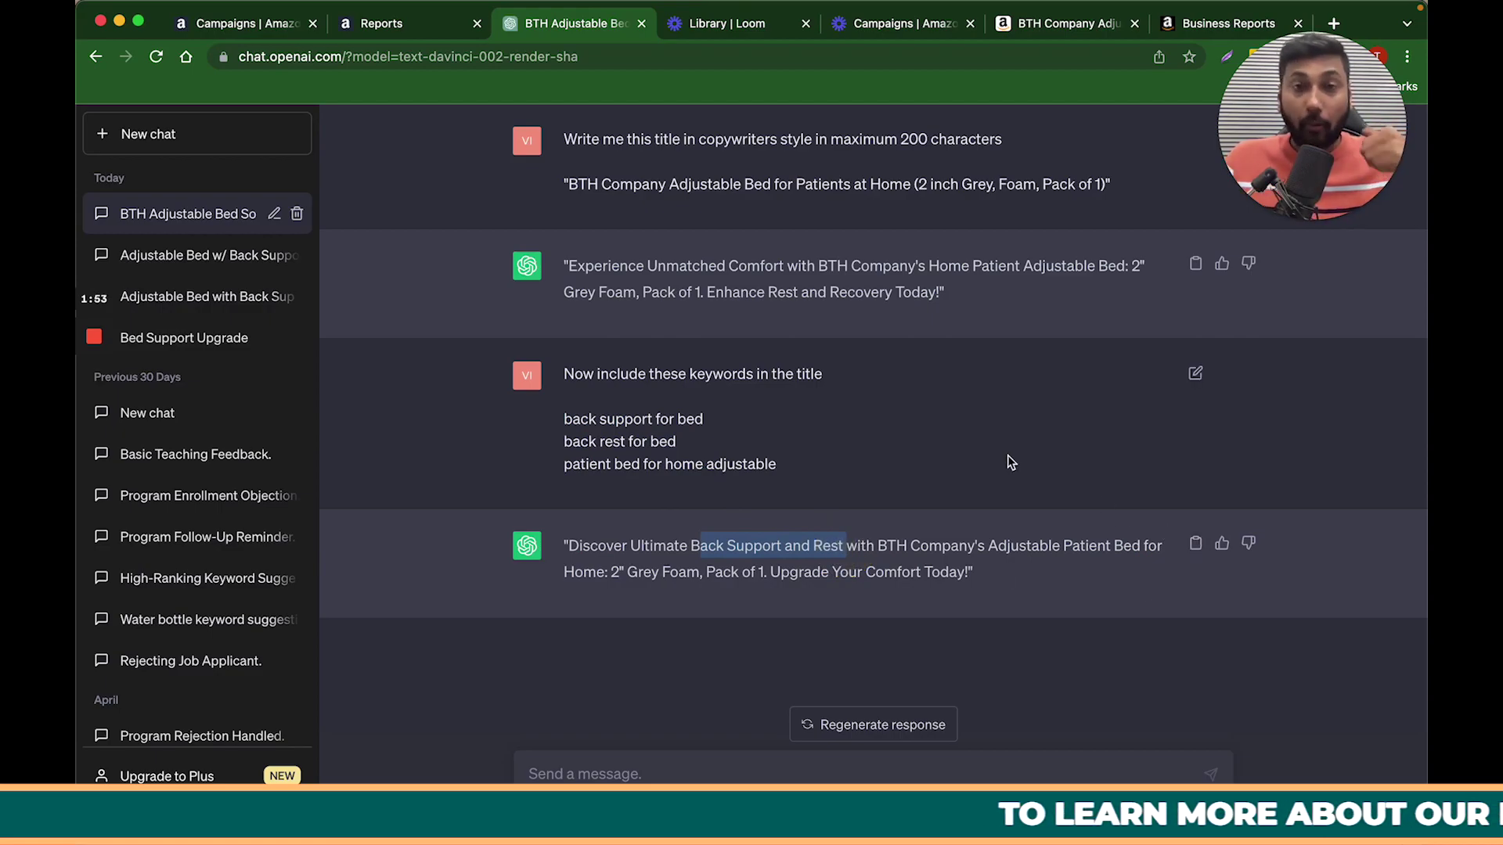
Back in the Excel report, select the remaining customer search terms from I5 down to I17
key(ctrl+Up)
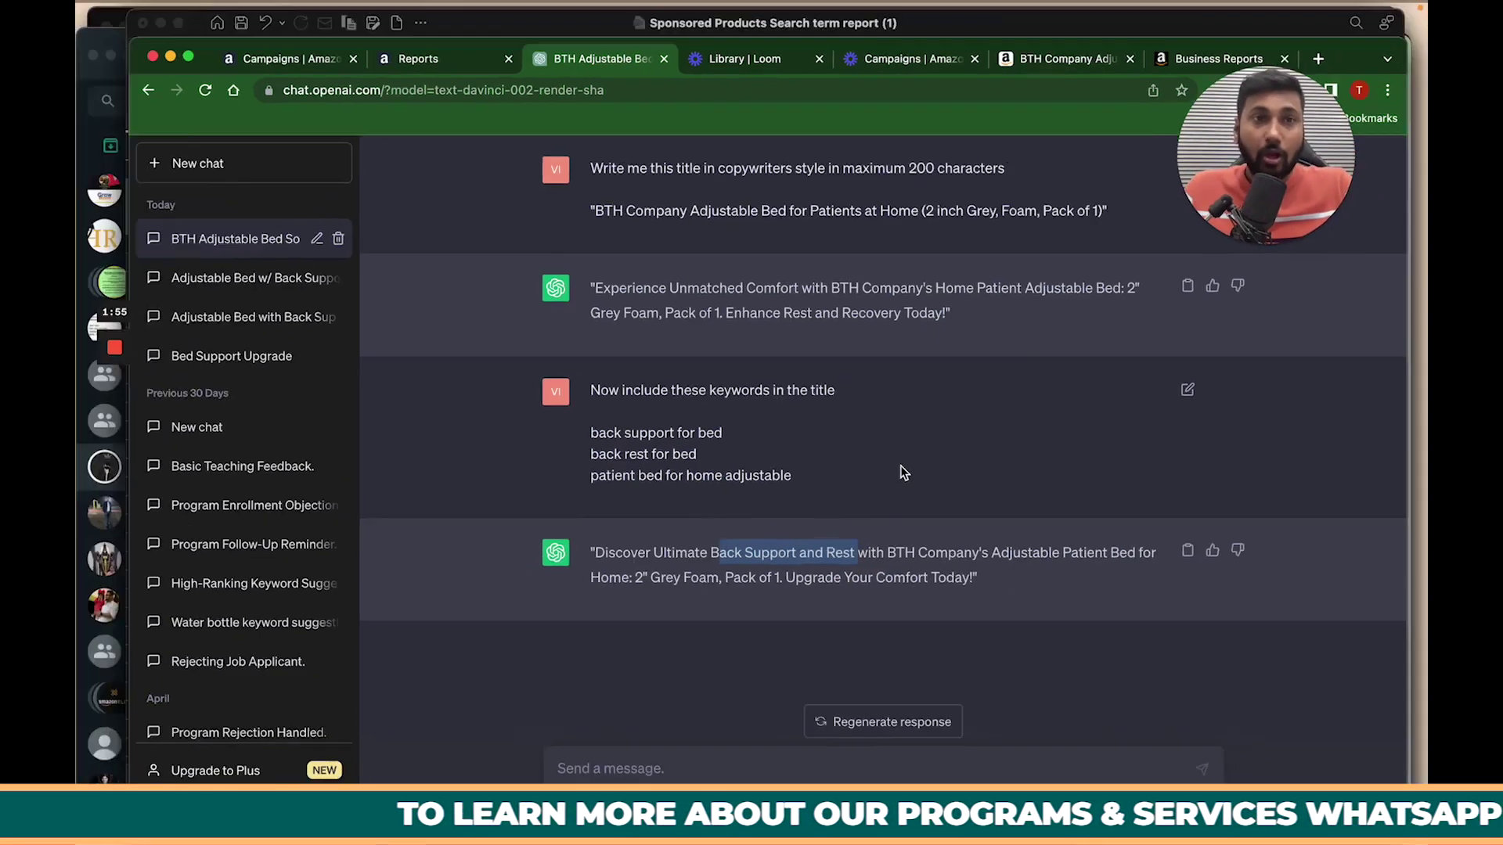
click(849, 282)
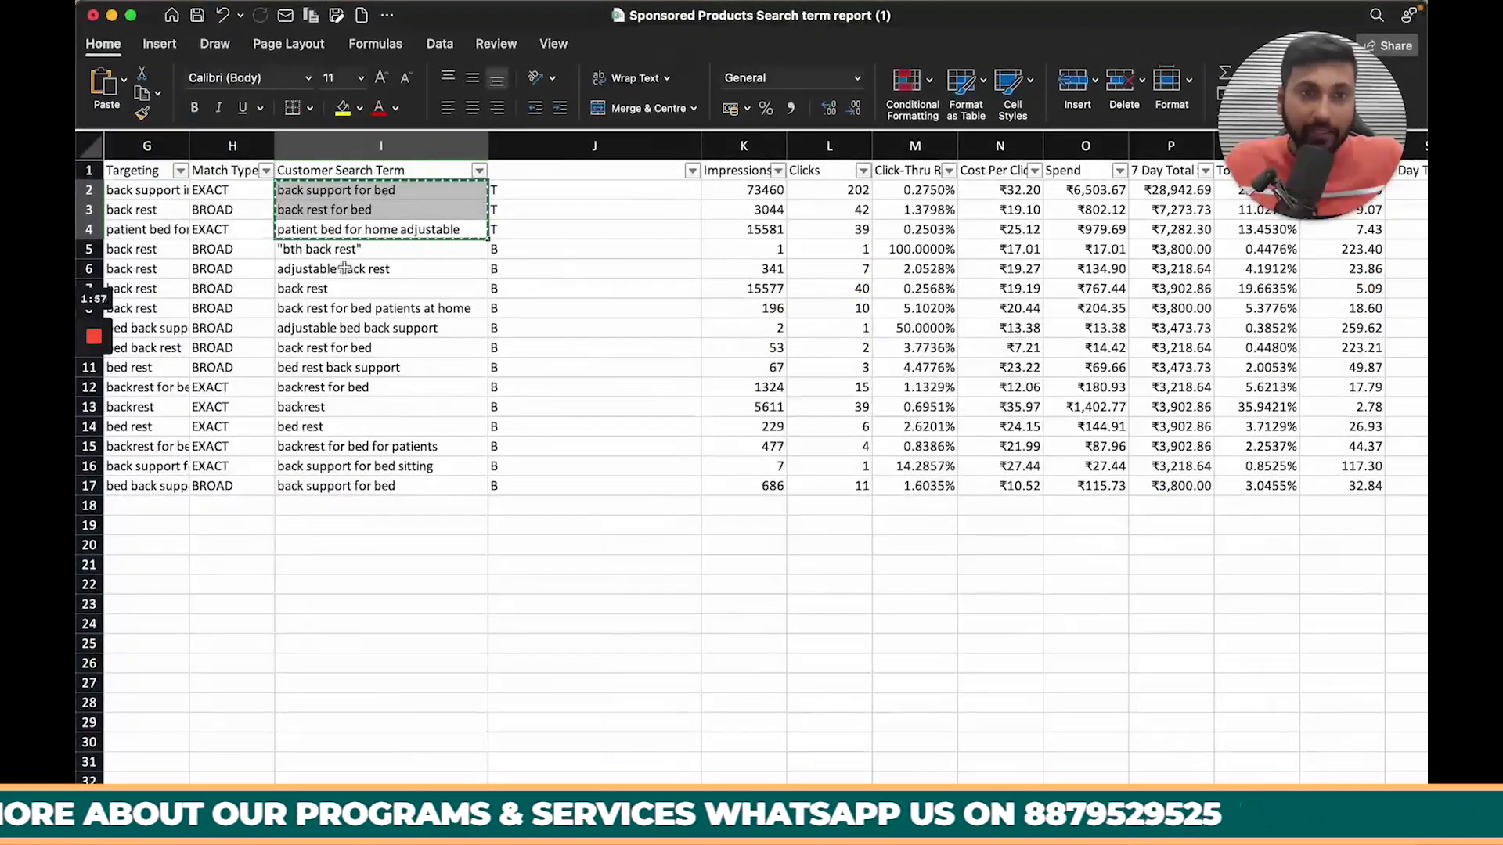
click(342, 252)
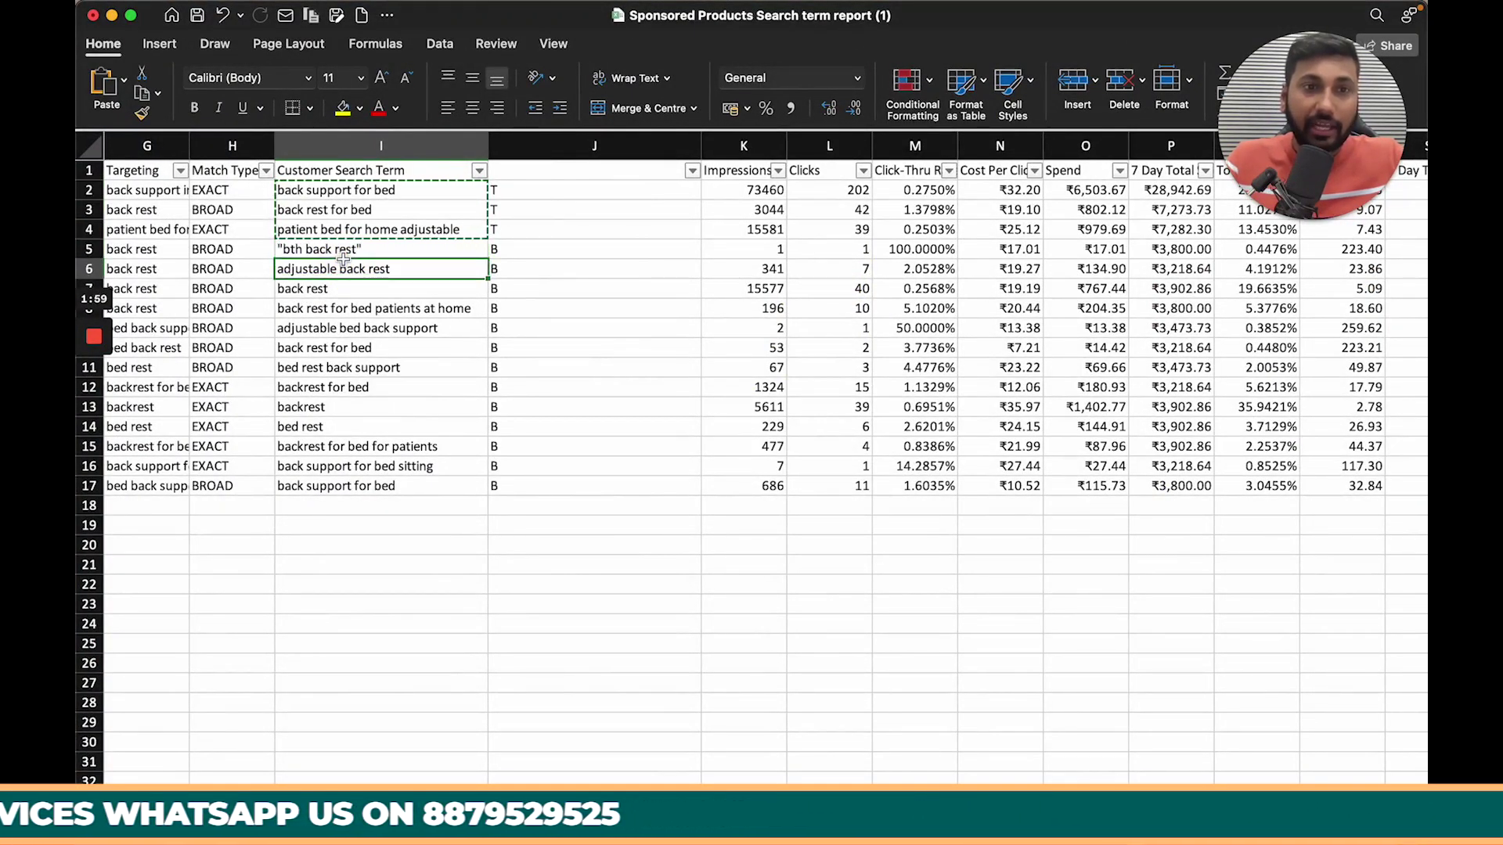
key(shift+super+Down)
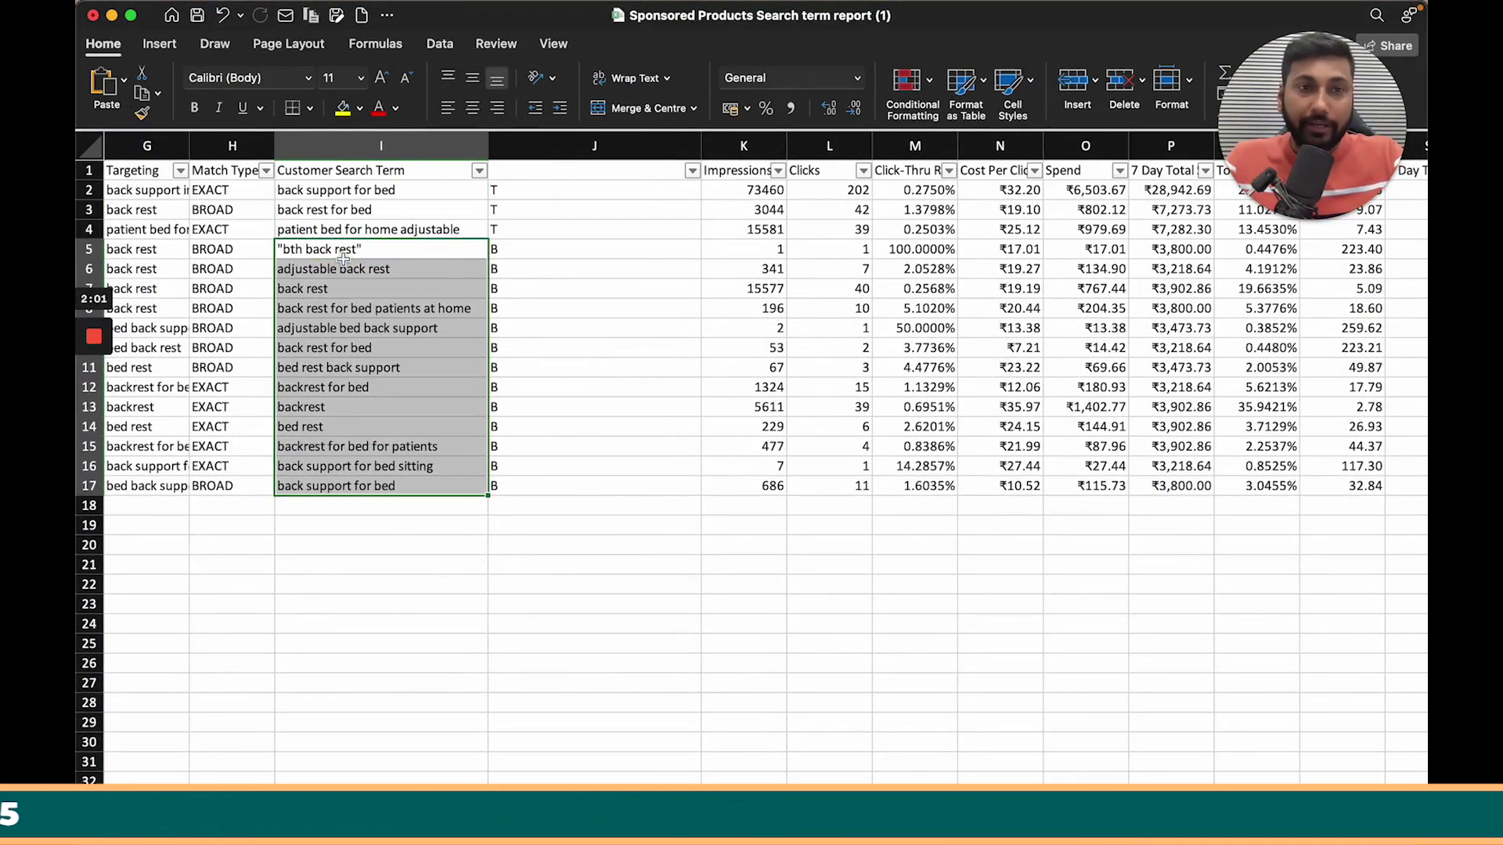
click(343, 259)
Copy the first About this item bullet of the Amazon adjustable backrest listing into a new ChatGPT prompt
key(super+Tab)
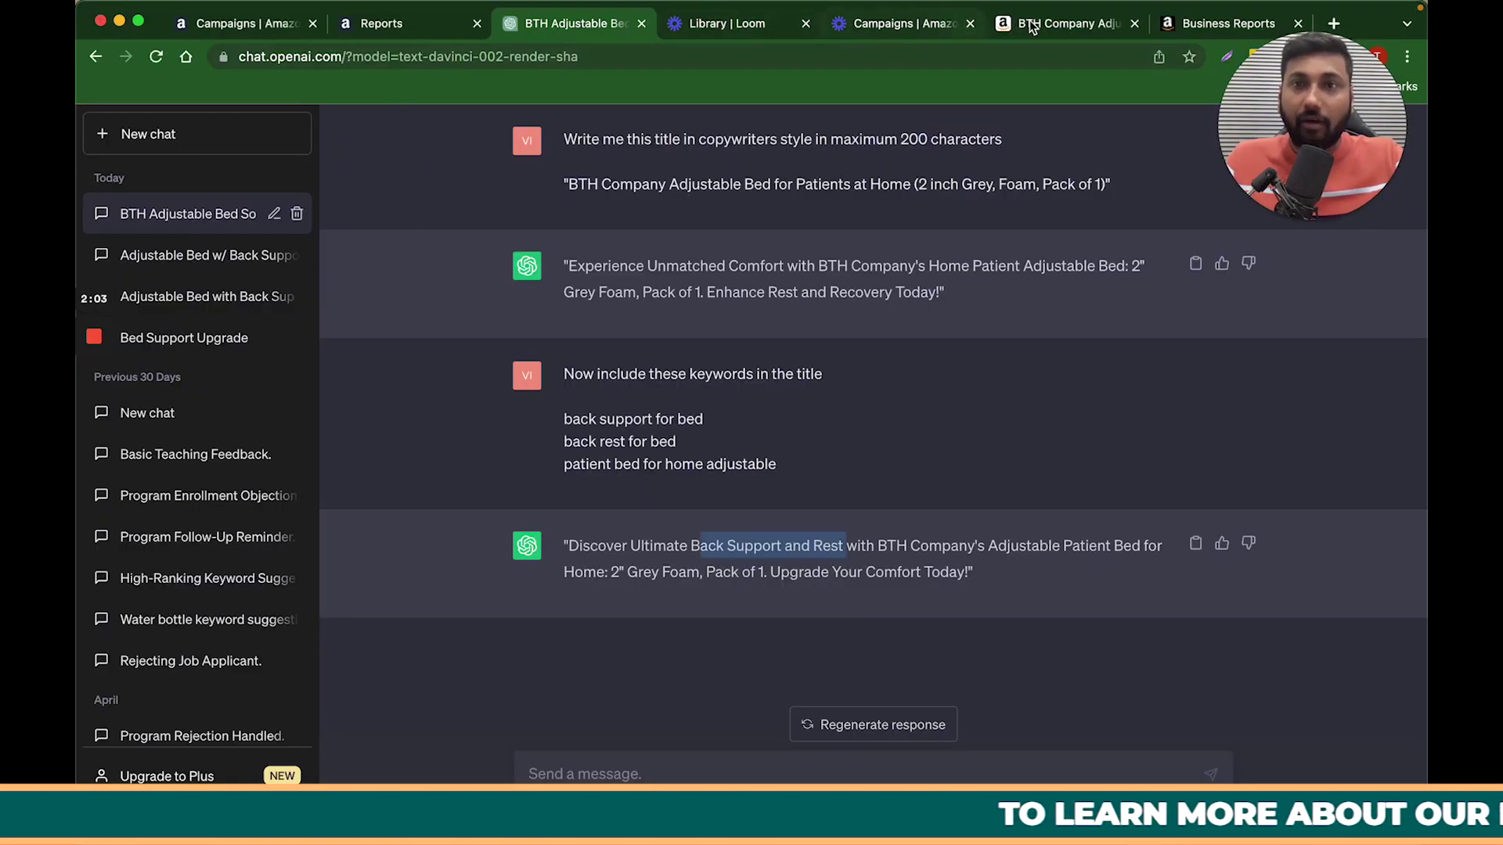
drag(1032, 28, 740, 24)
scroll(810, 383, down, 10)
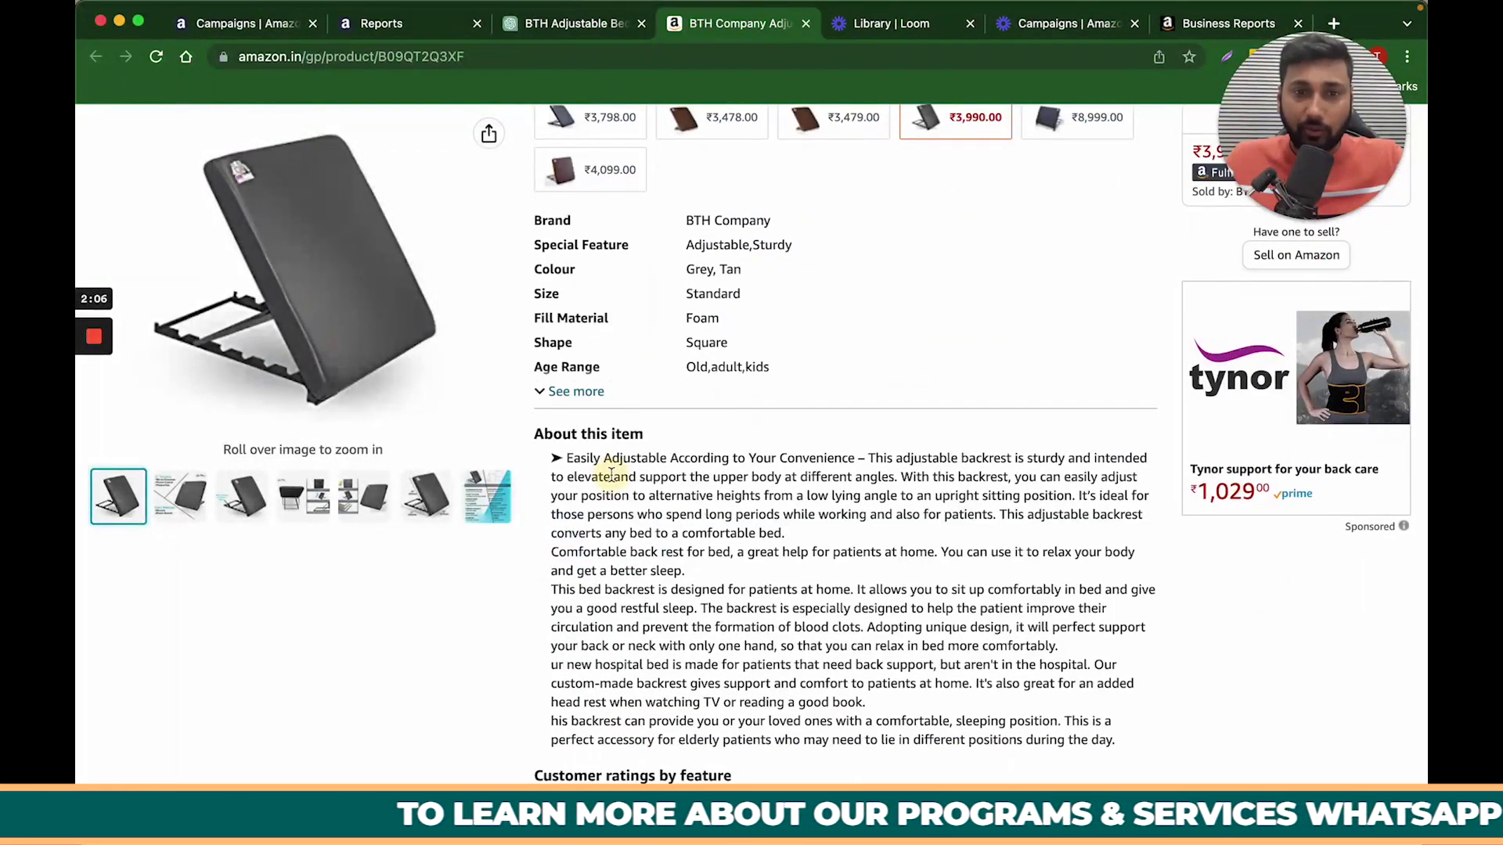
drag(785, 533, 570, 455)
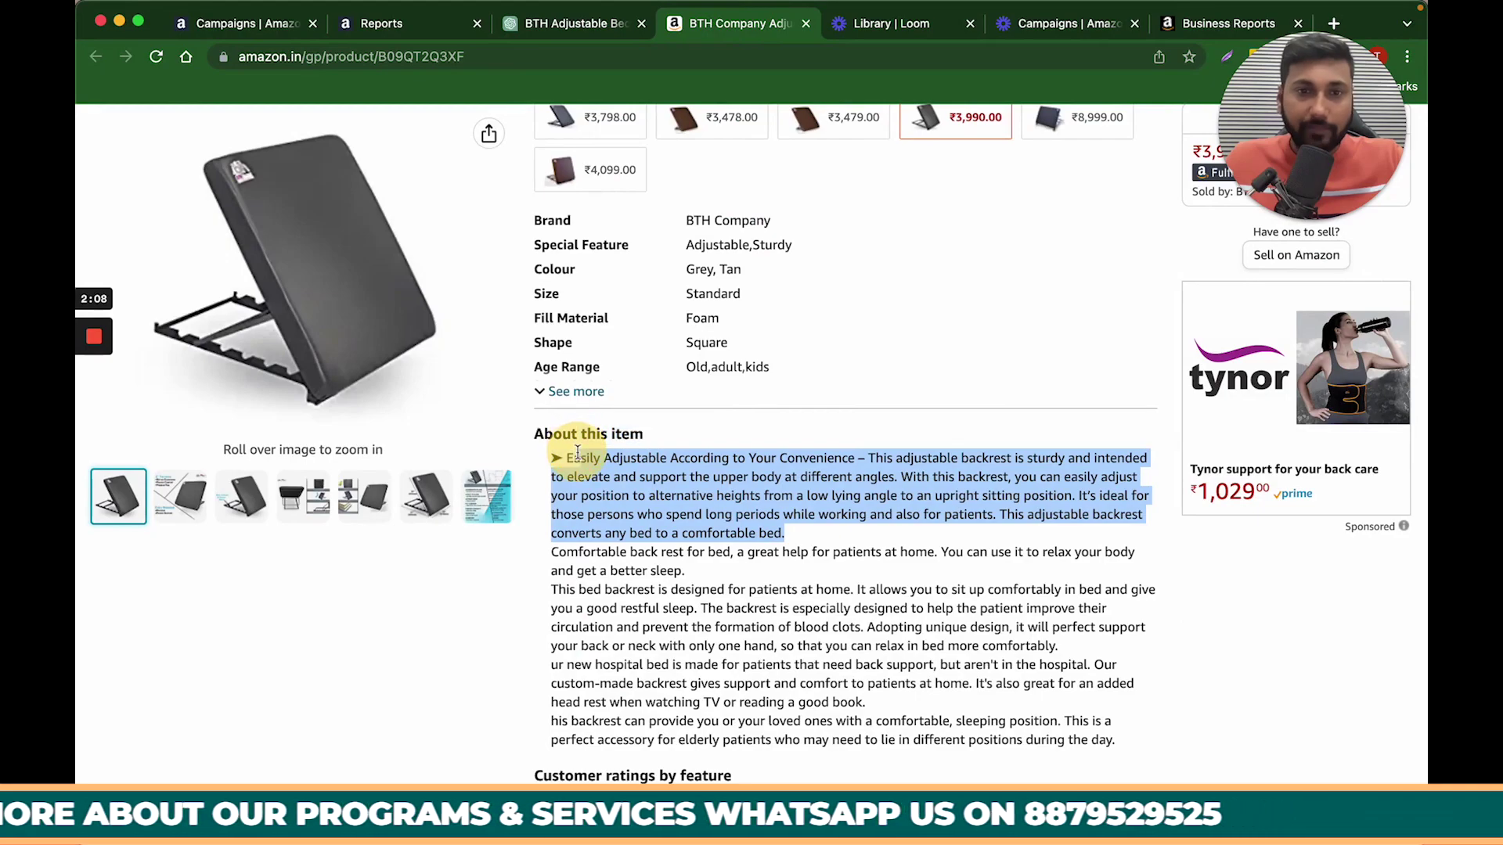
right_click(569, 455)
click(626, 514)
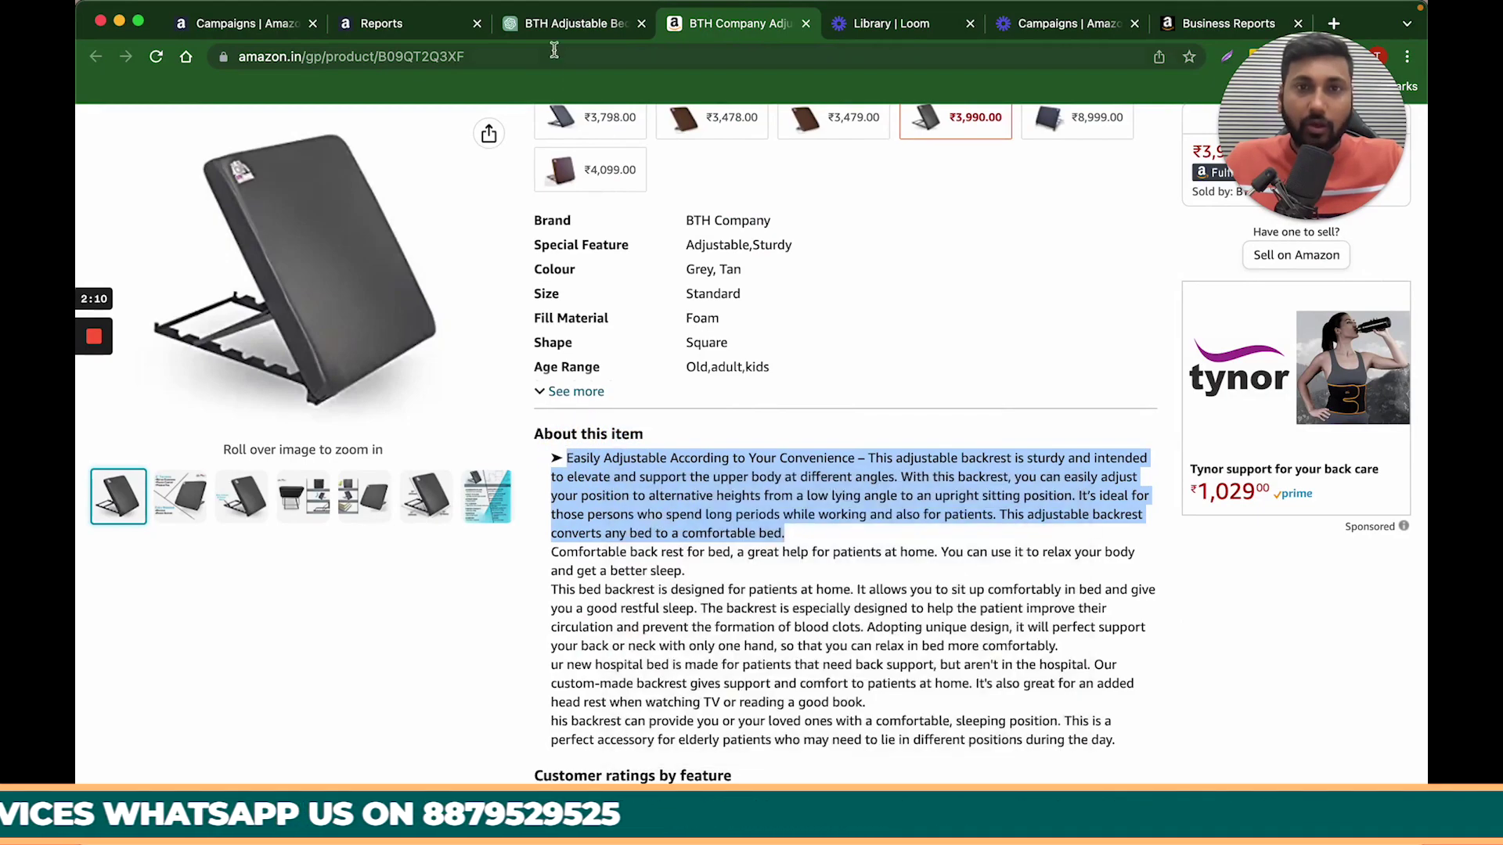
click(563, 24)
click(618, 763)
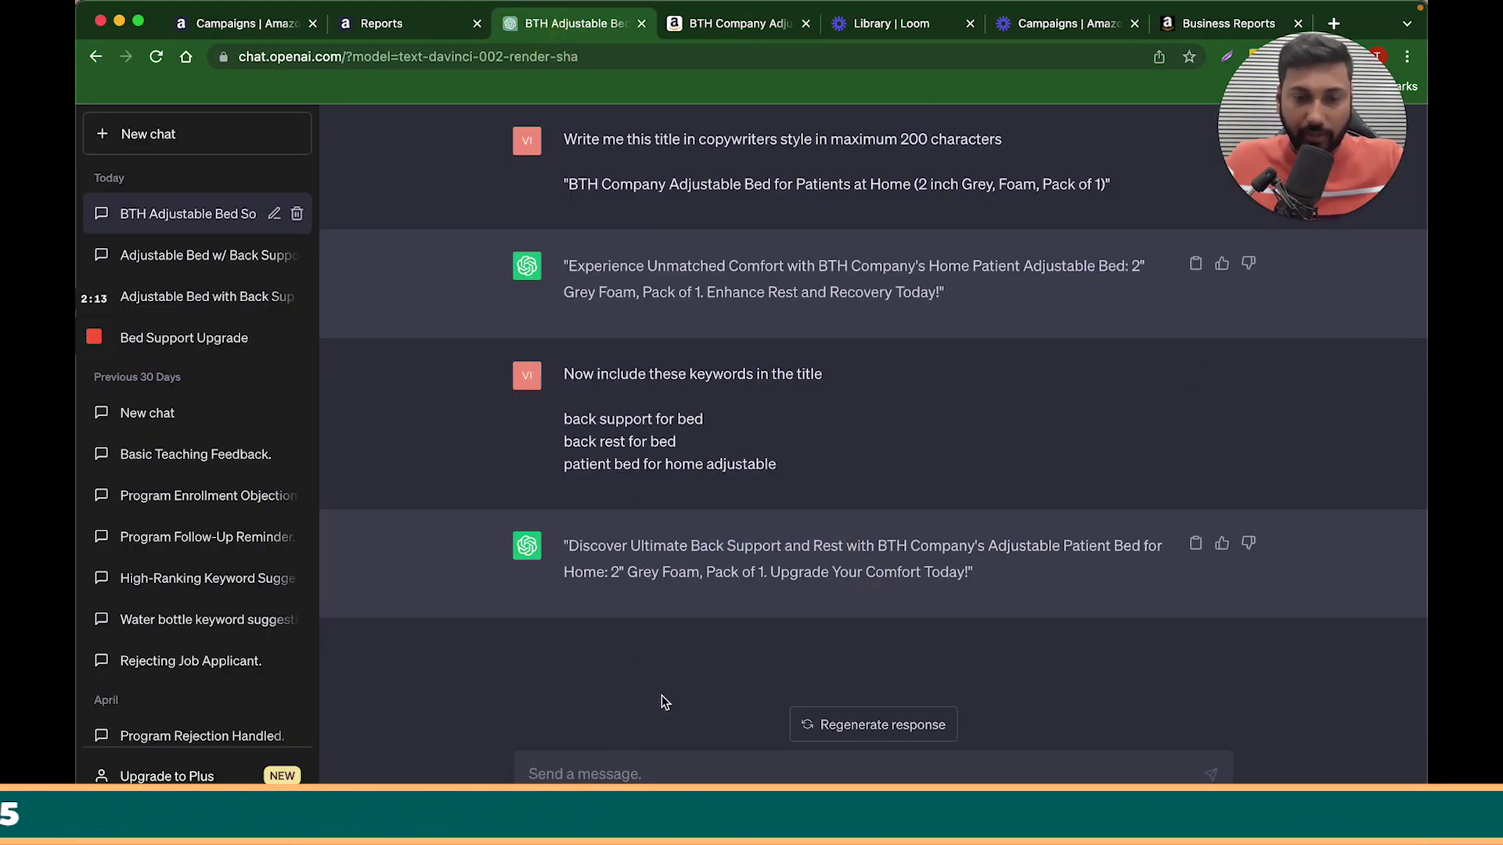
Paste the bullet under 'Rewrite me the below bullet point copywriters style' and send it
key(super+v)
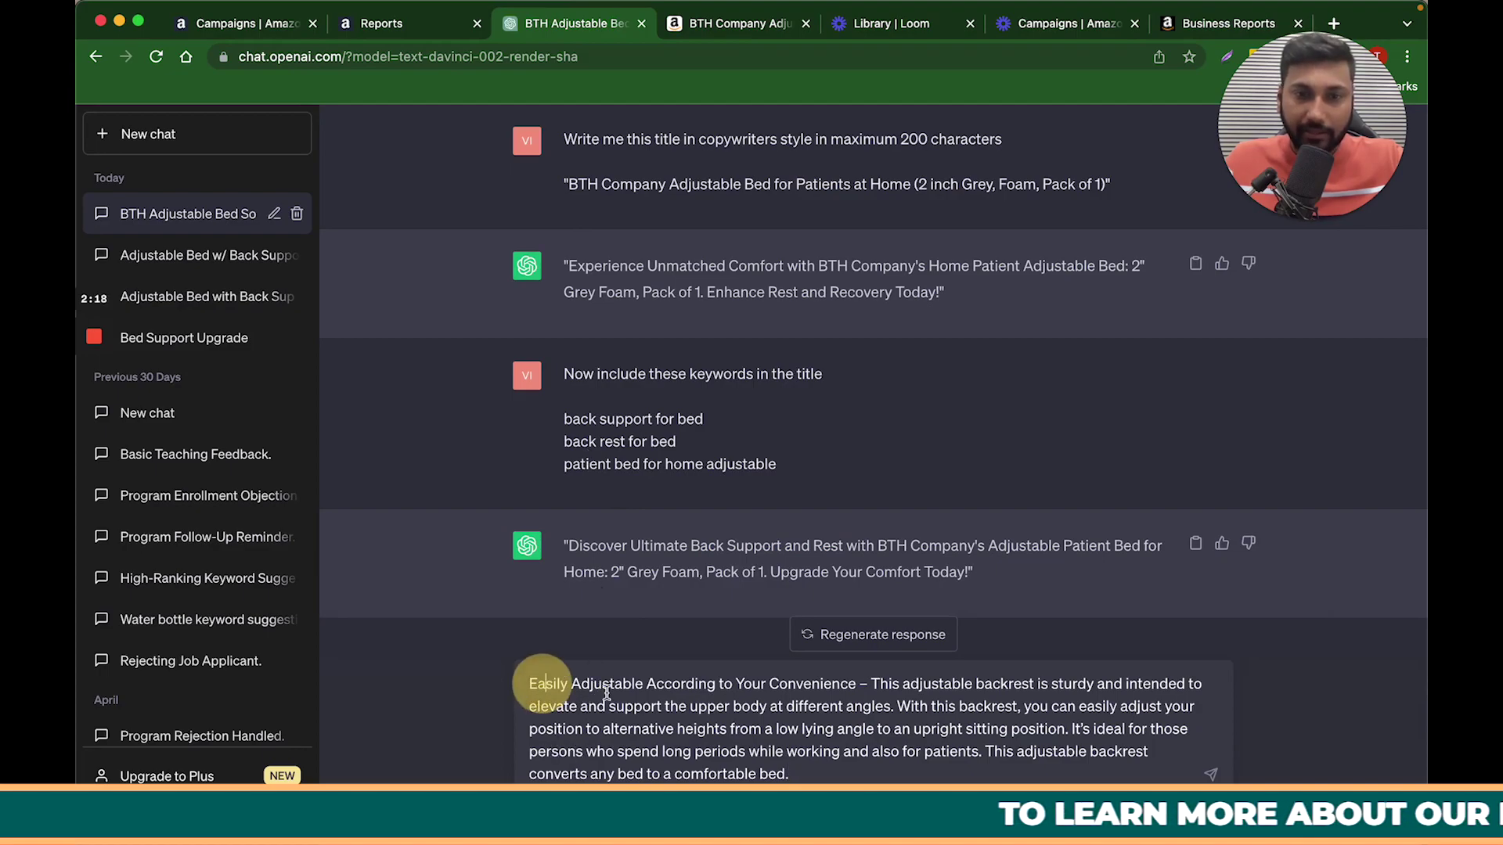
key(shift+Return)
key(shift+Return)
key(Up)
key(Up)
text(Re)
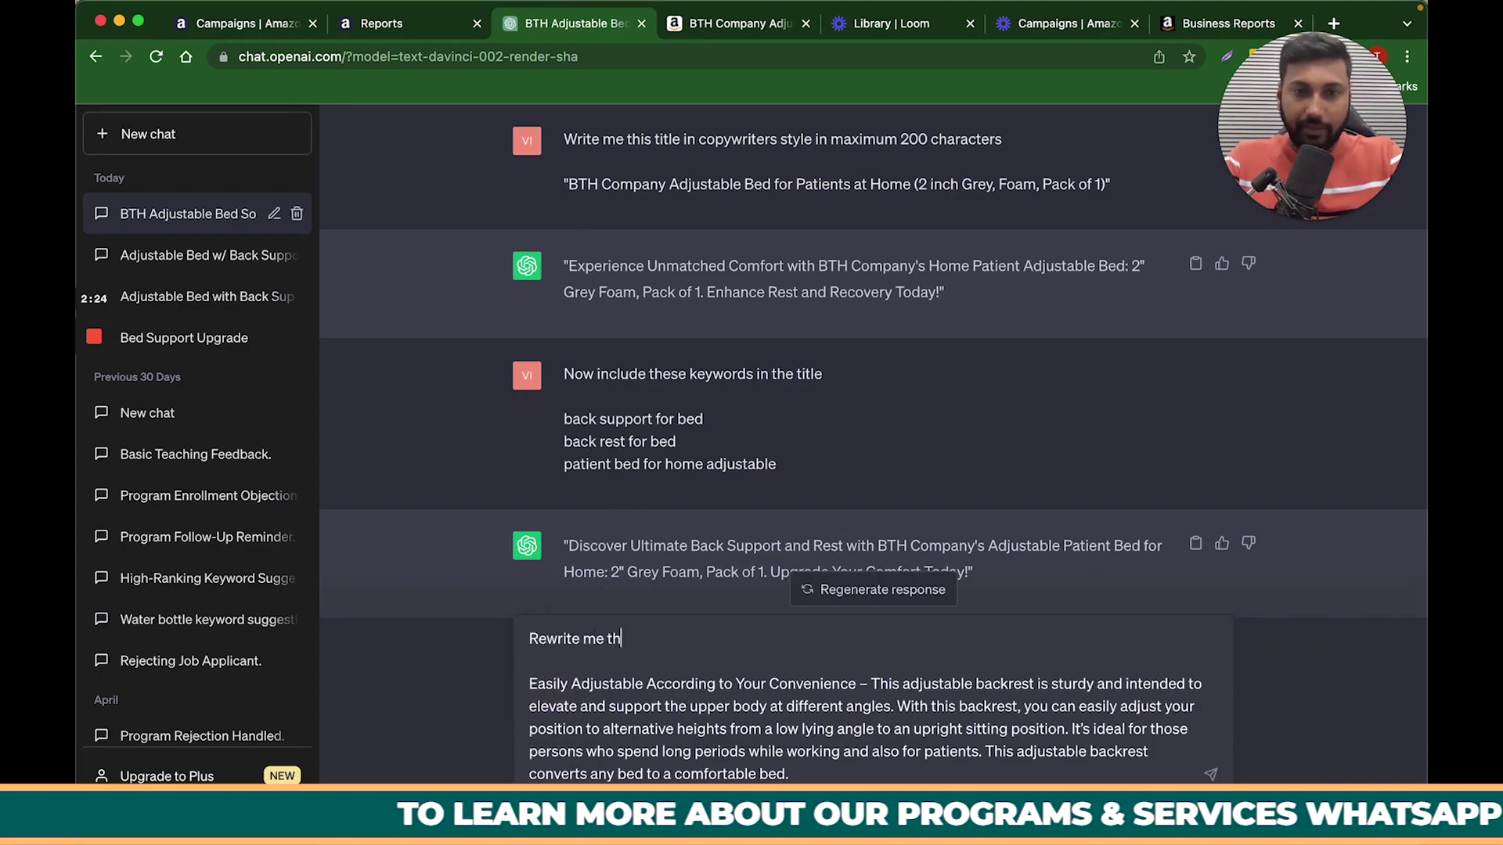
text(write me the below bu)
key(BackSpace)
text(elow bullt)
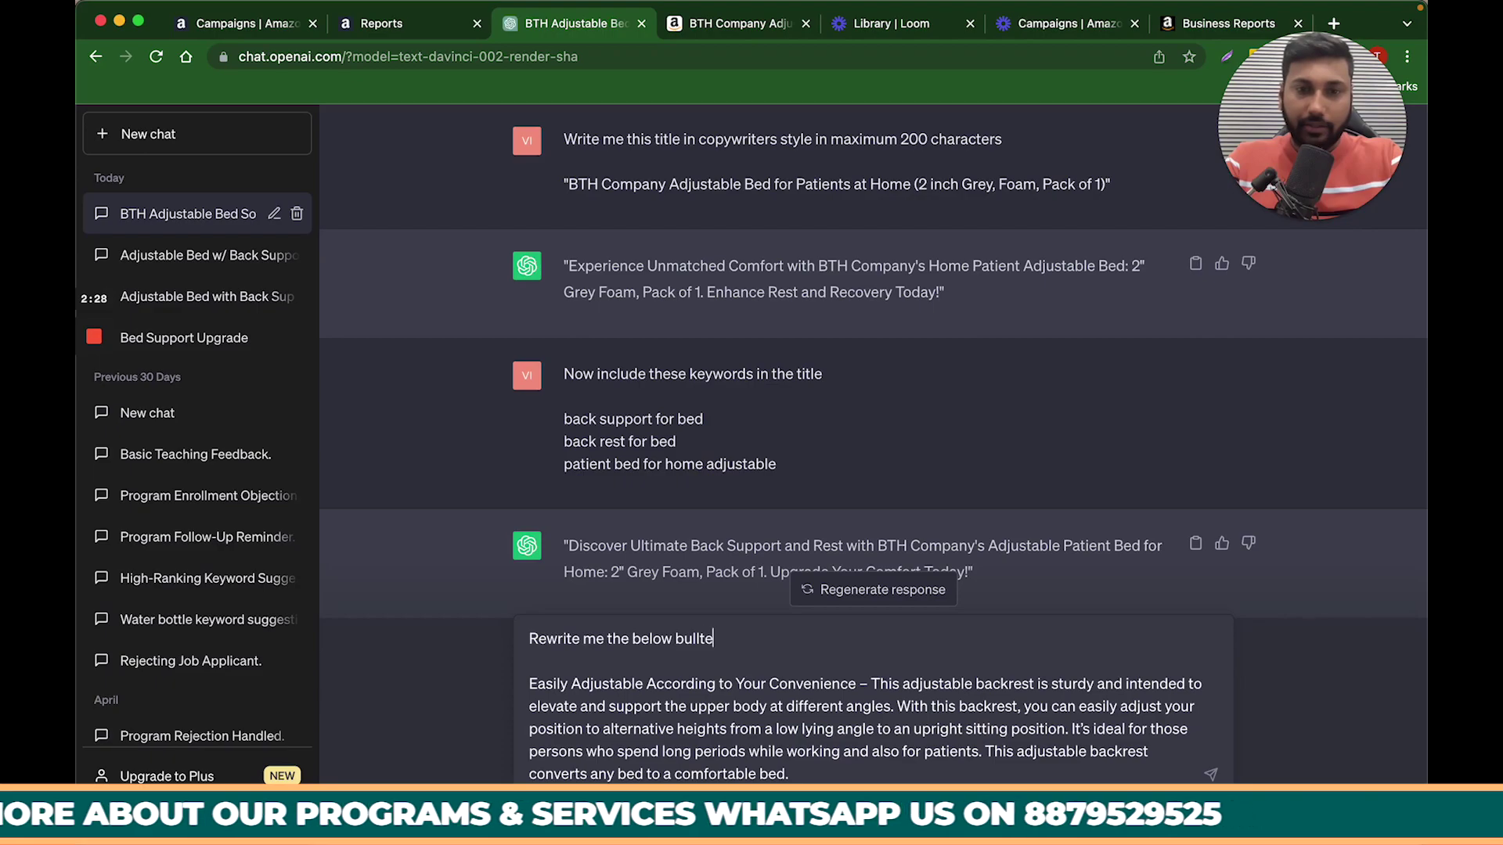
key(BackSpace)
text(et point of my product listing i)
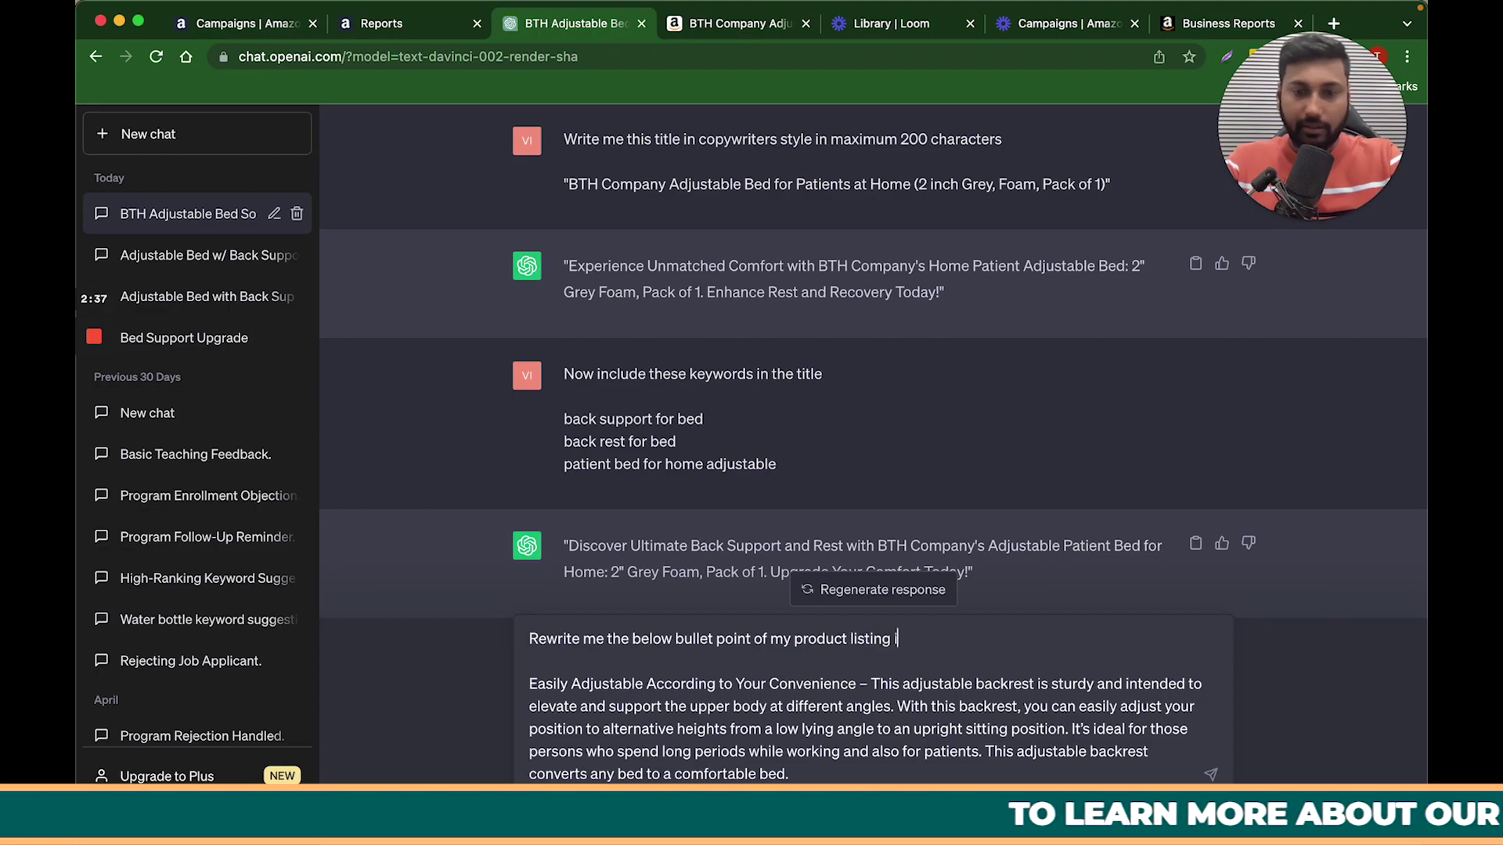
text(copywrit)
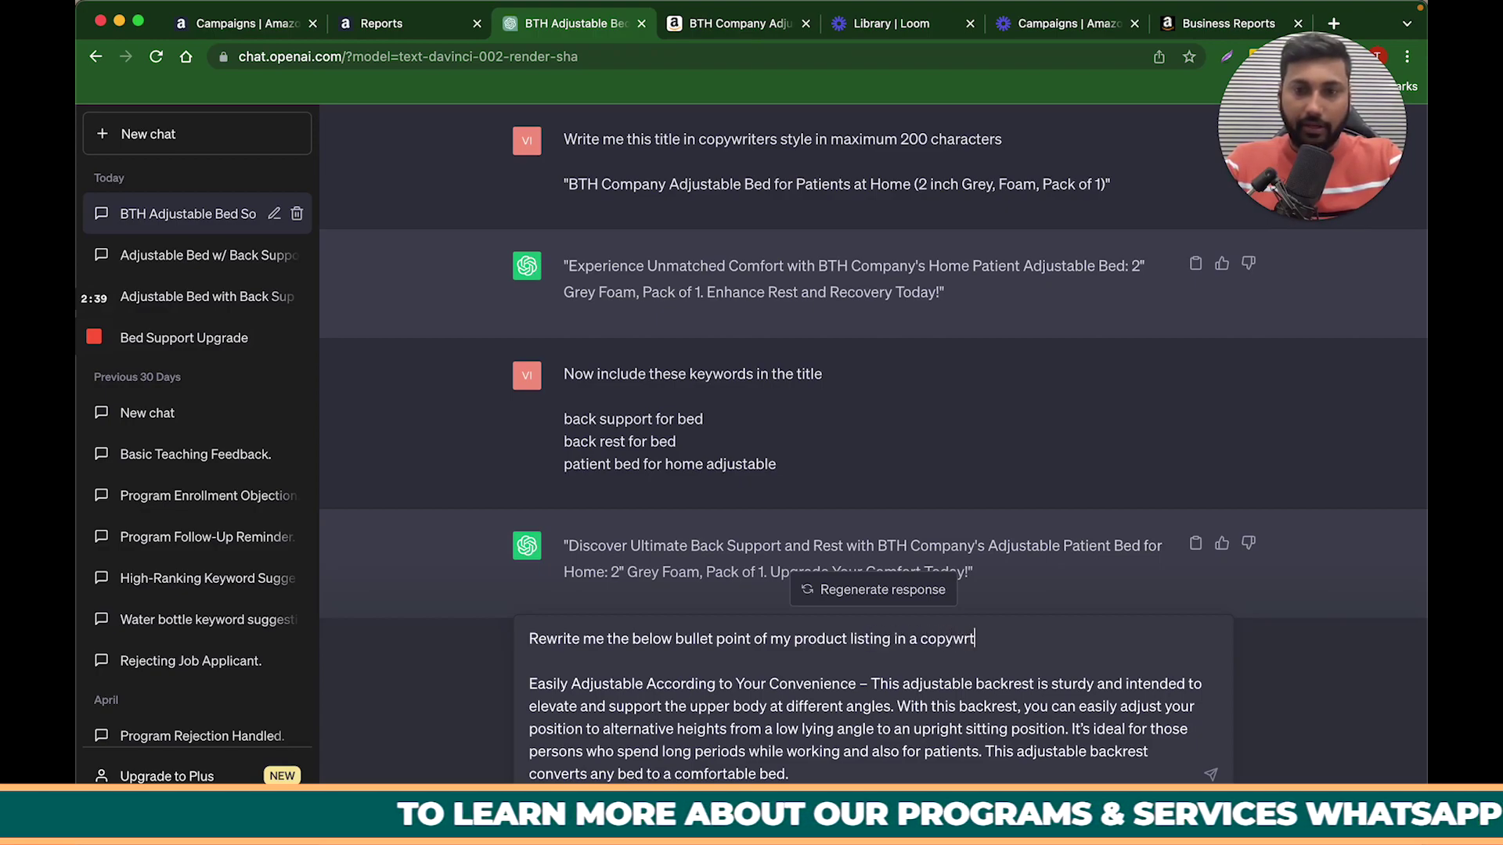
text(ers styl)
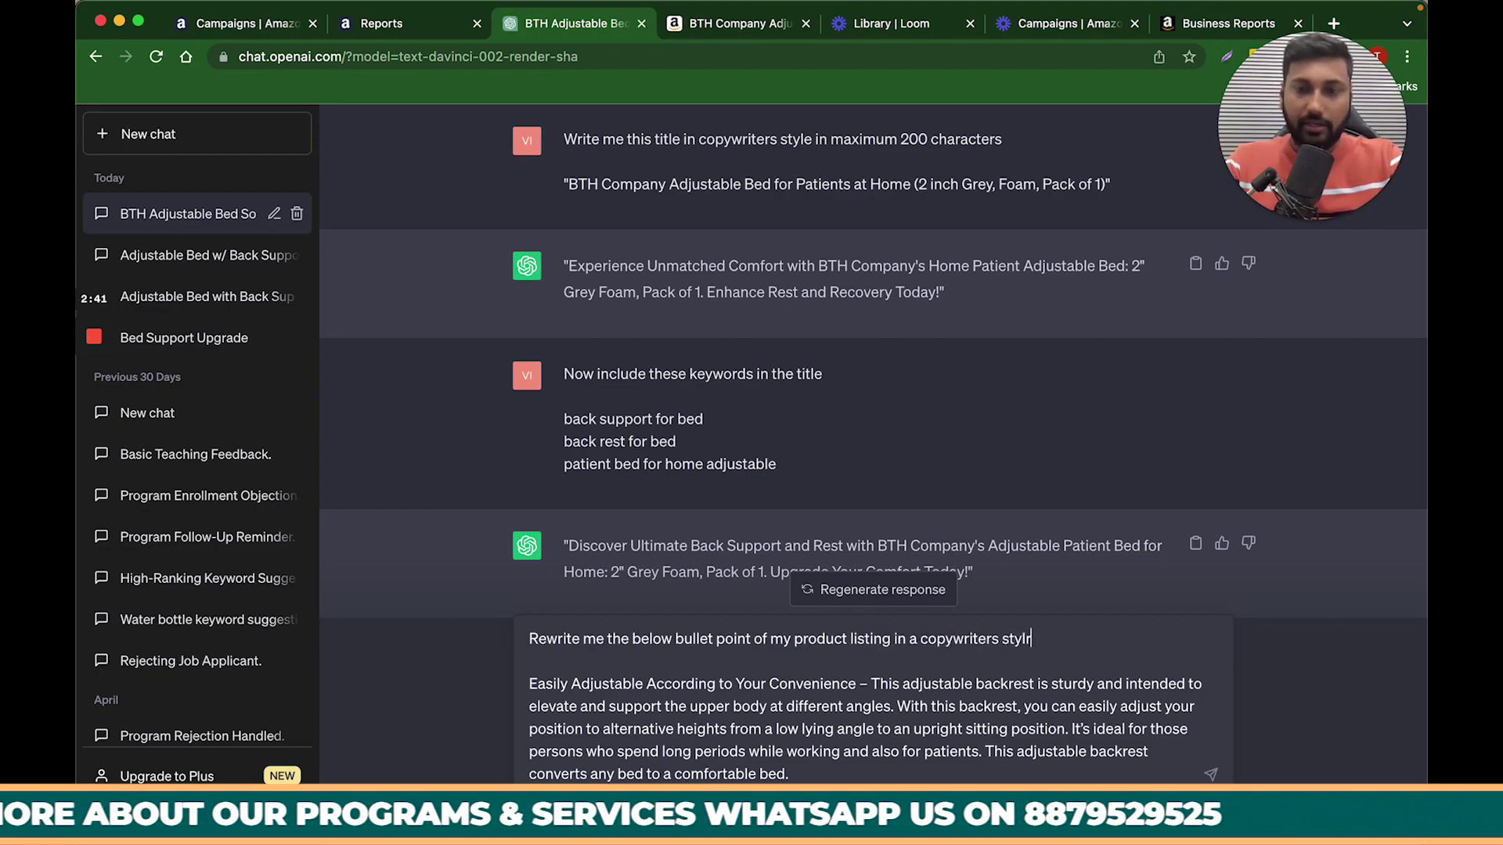
text(e)
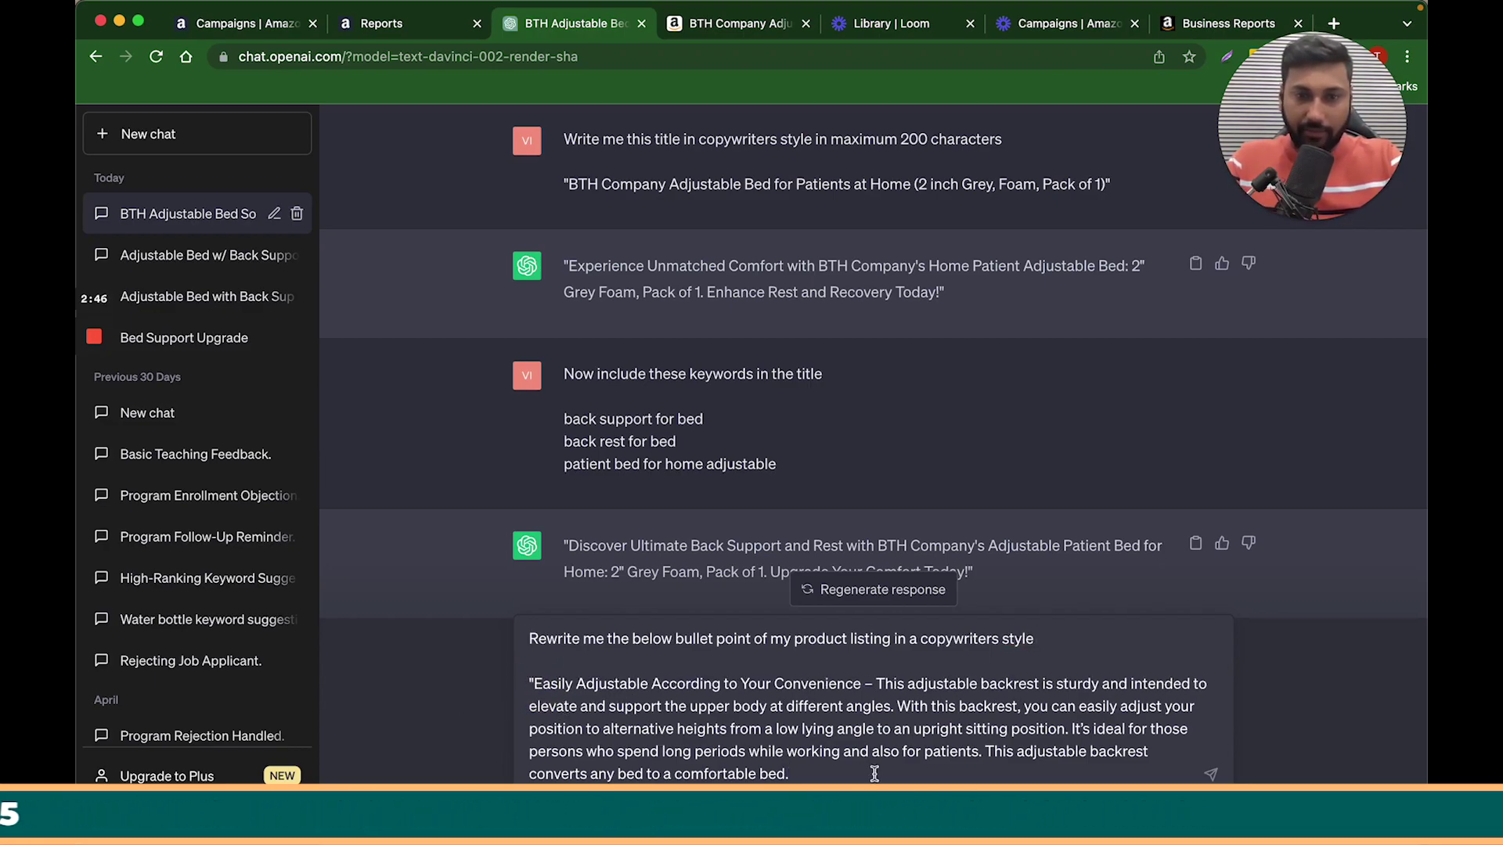
key(Return)
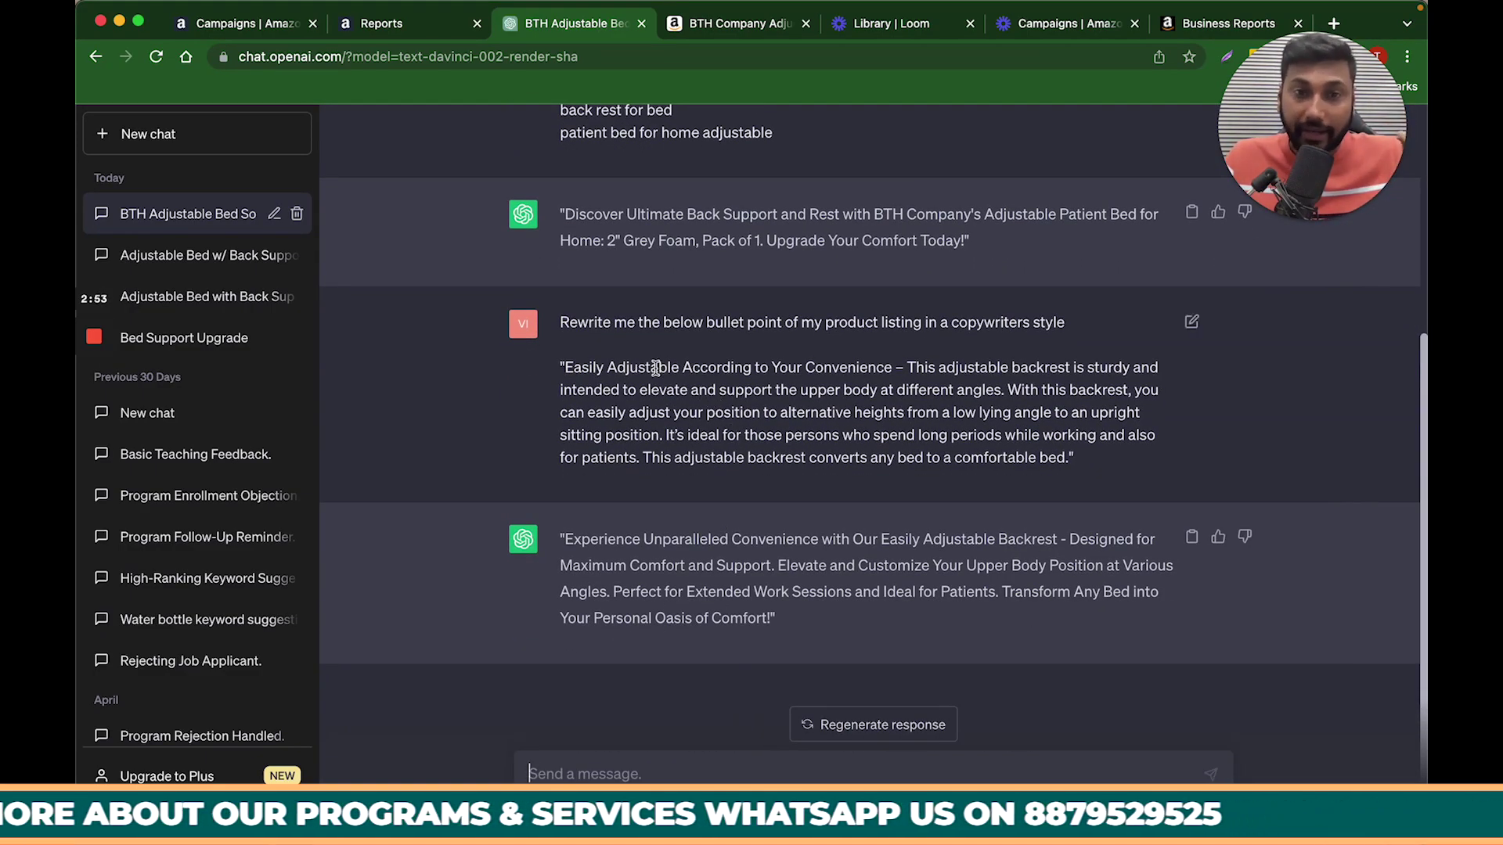
Edit the bullet prompt to ask for 100 characters including the below keywords, then return to Excel
click(1192, 322)
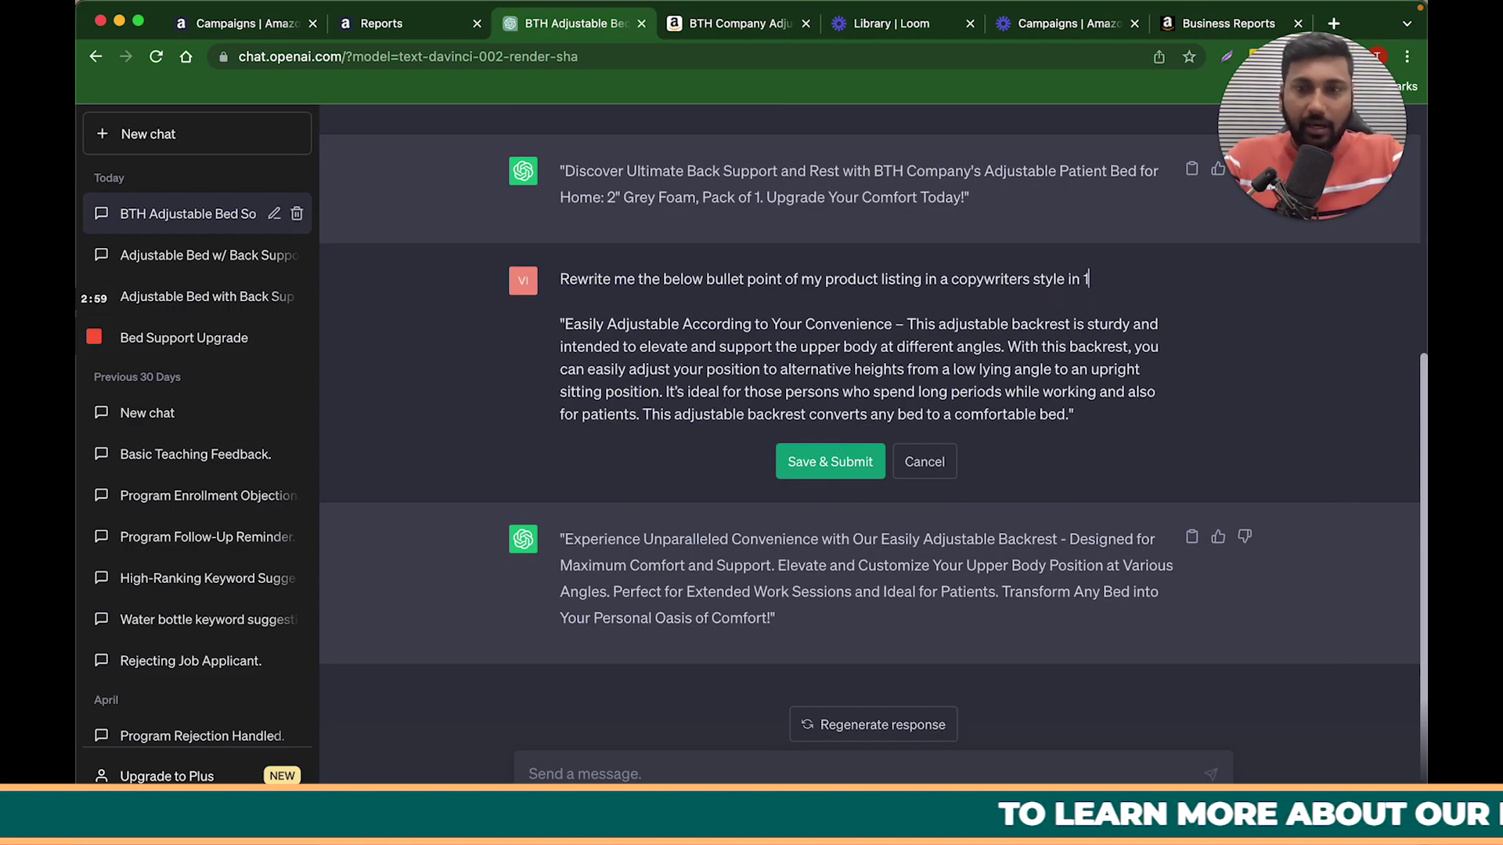
text(characters)
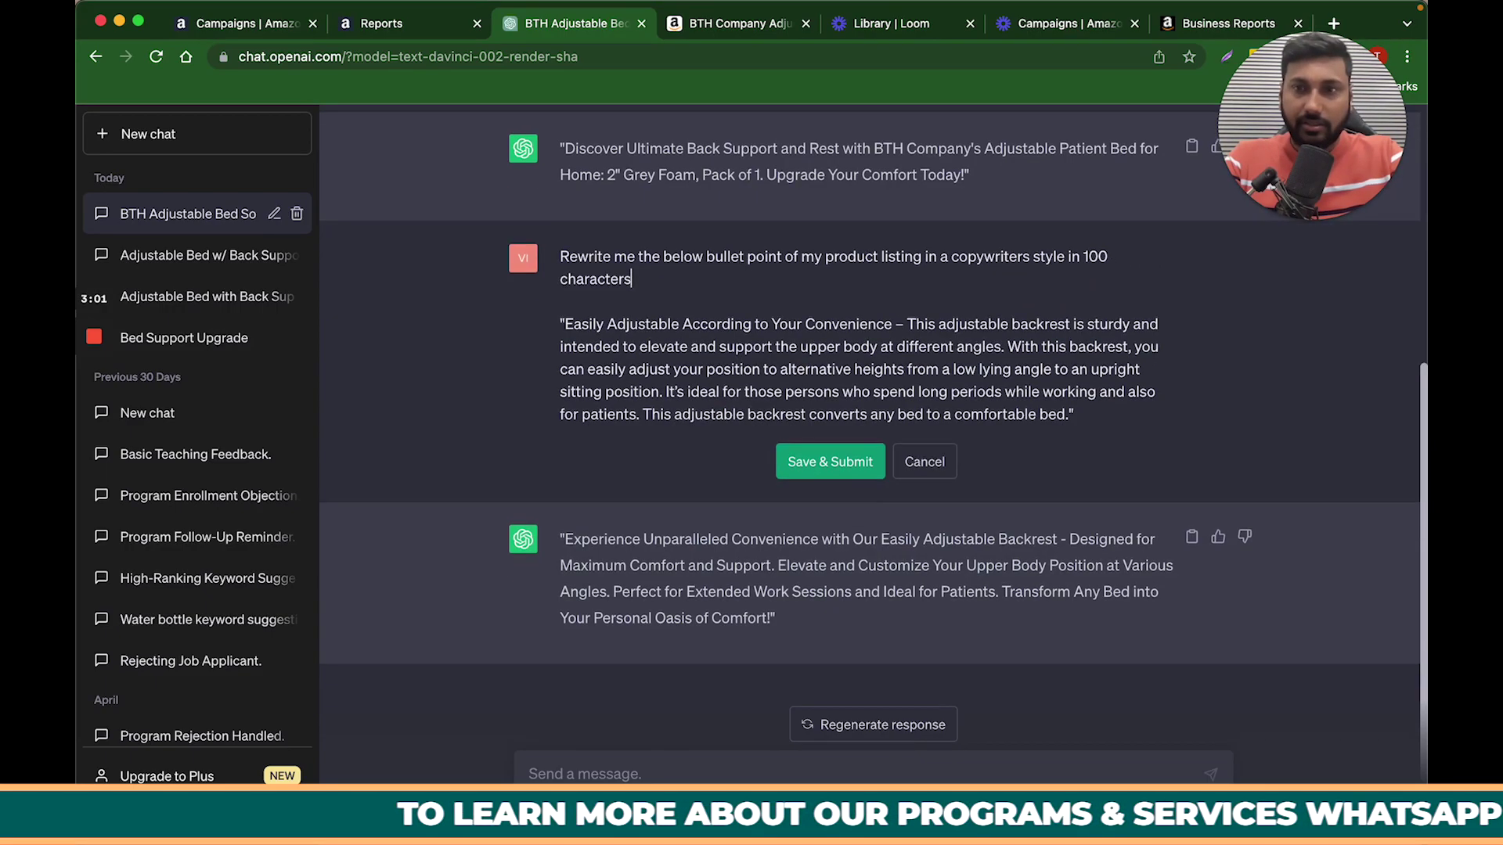
key(Return)
click(847, 255)
text(inc)
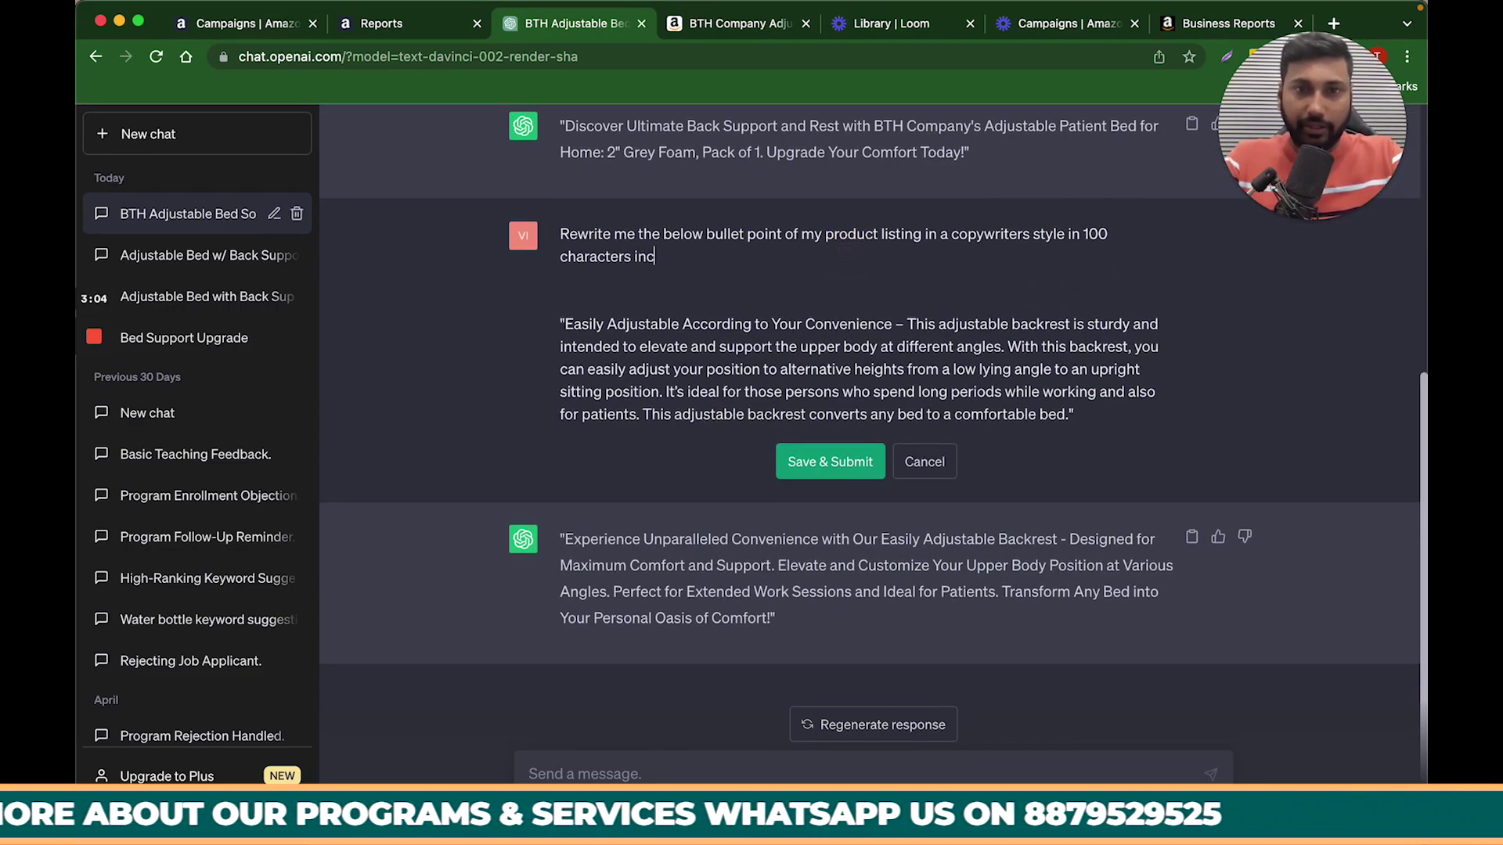
text(luding the below keyword)
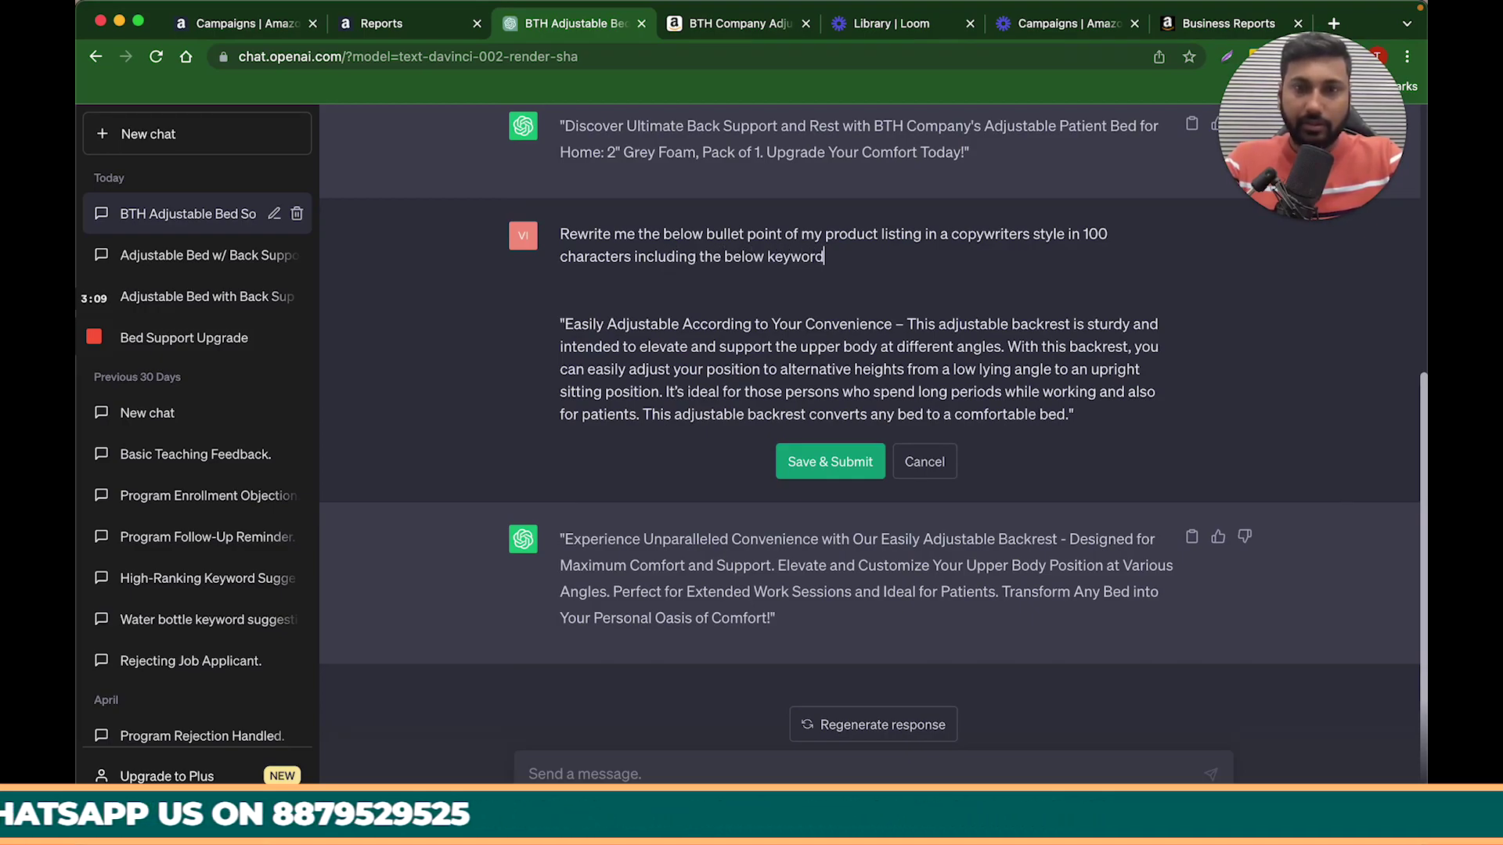
key(ctrl+Up)
click(564, 239)
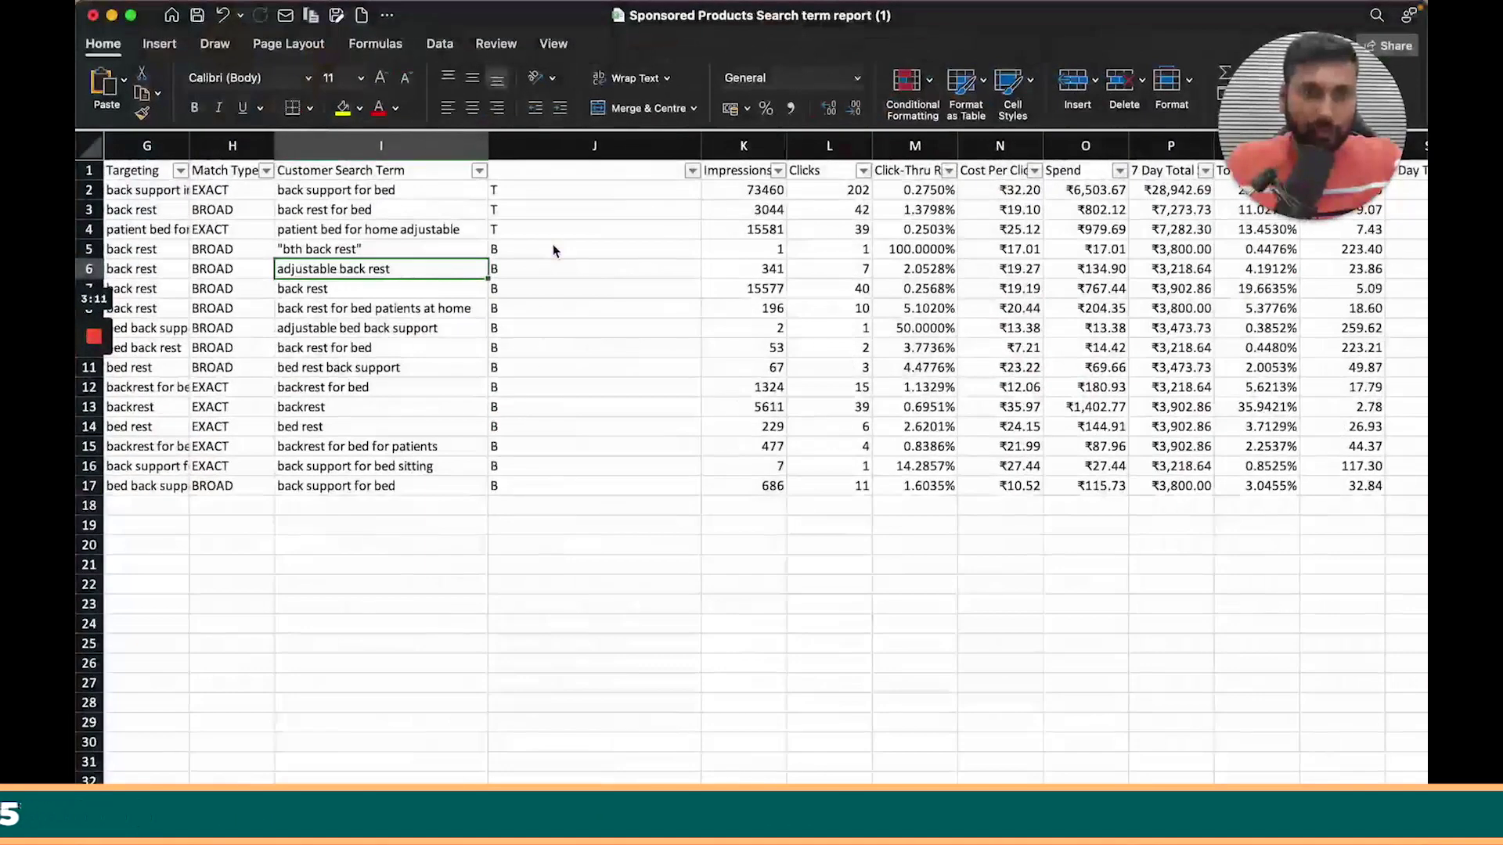
Select the search terms in I6:I8, copy them and highlight them in yellow
key(Down)
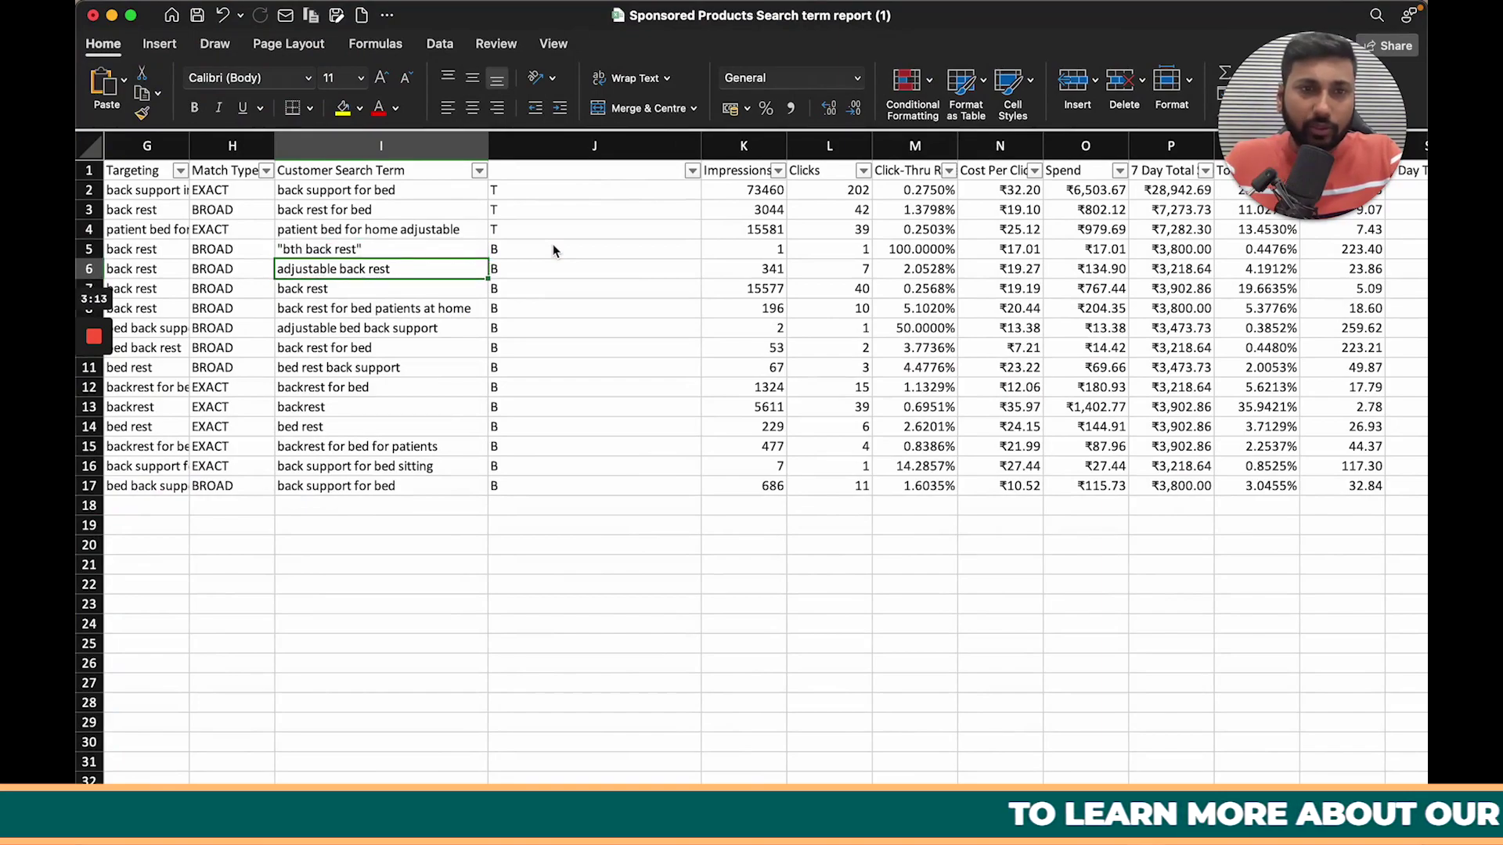
key(shift+Down)
key(shift+Down)
key(super+v)
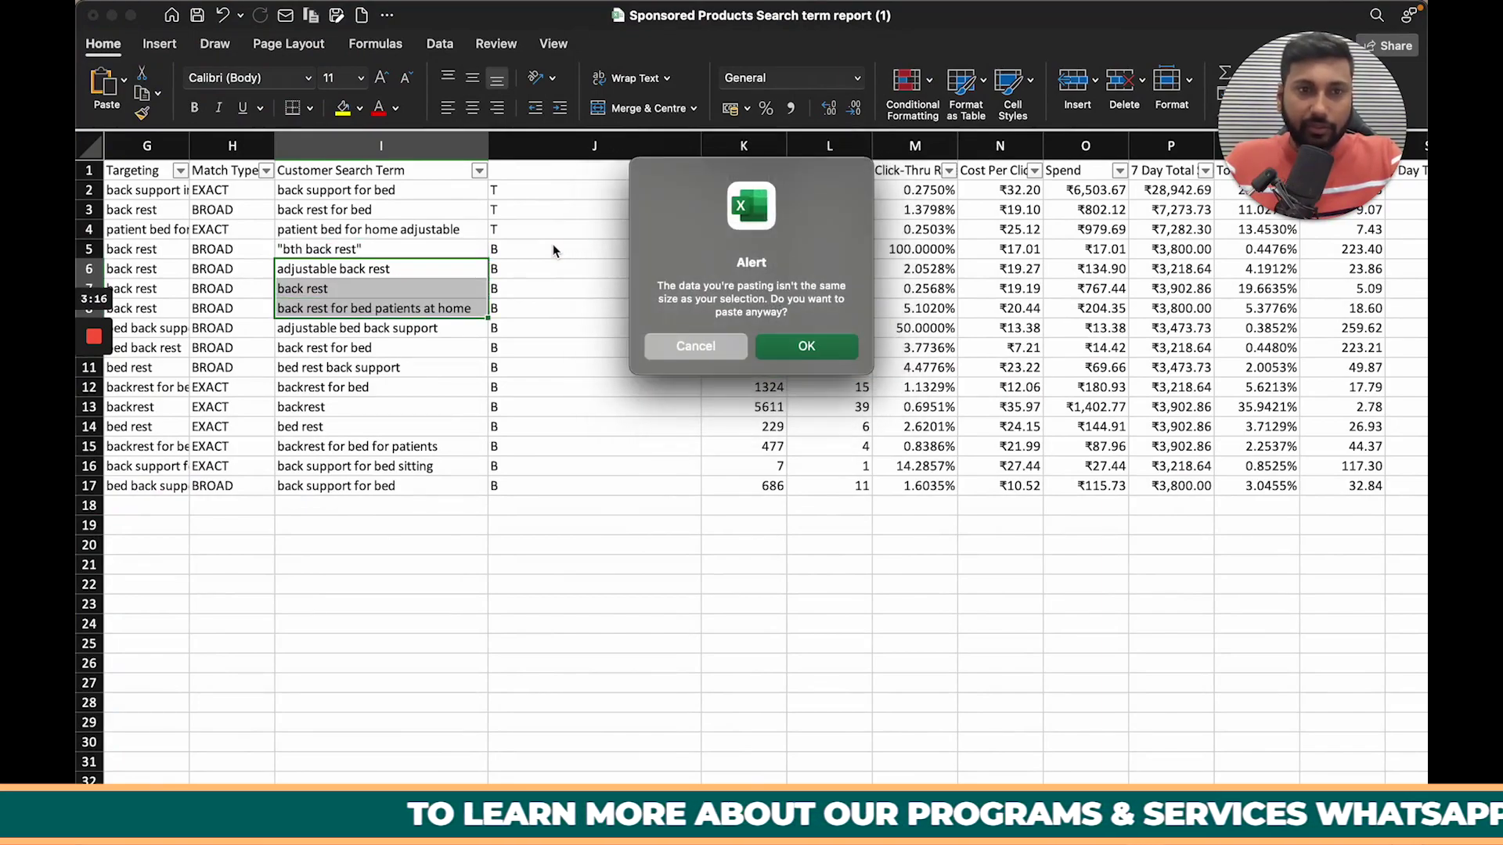
key(Escape)
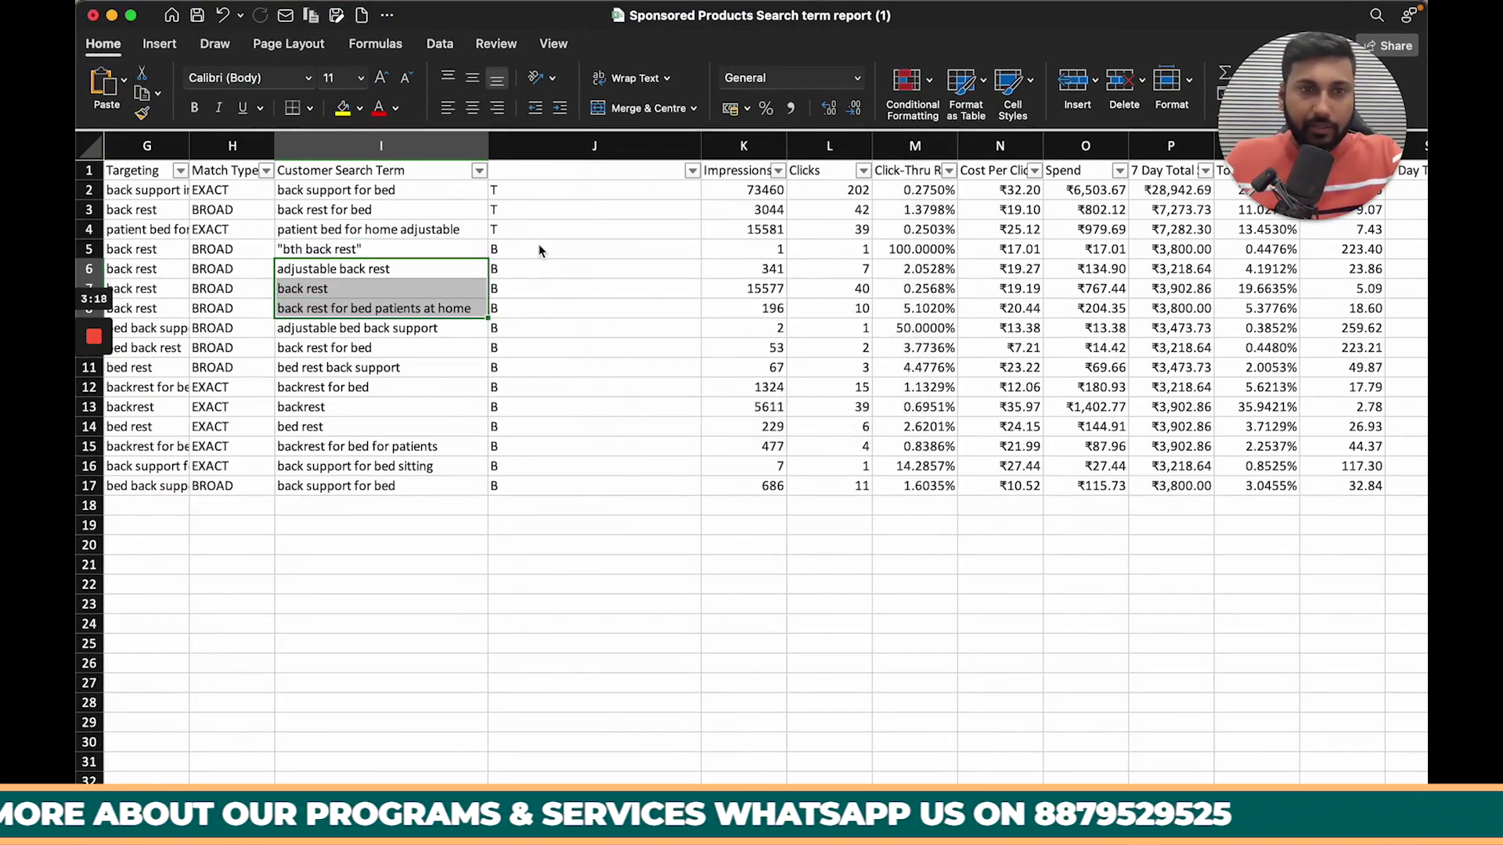
right_click(458, 275)
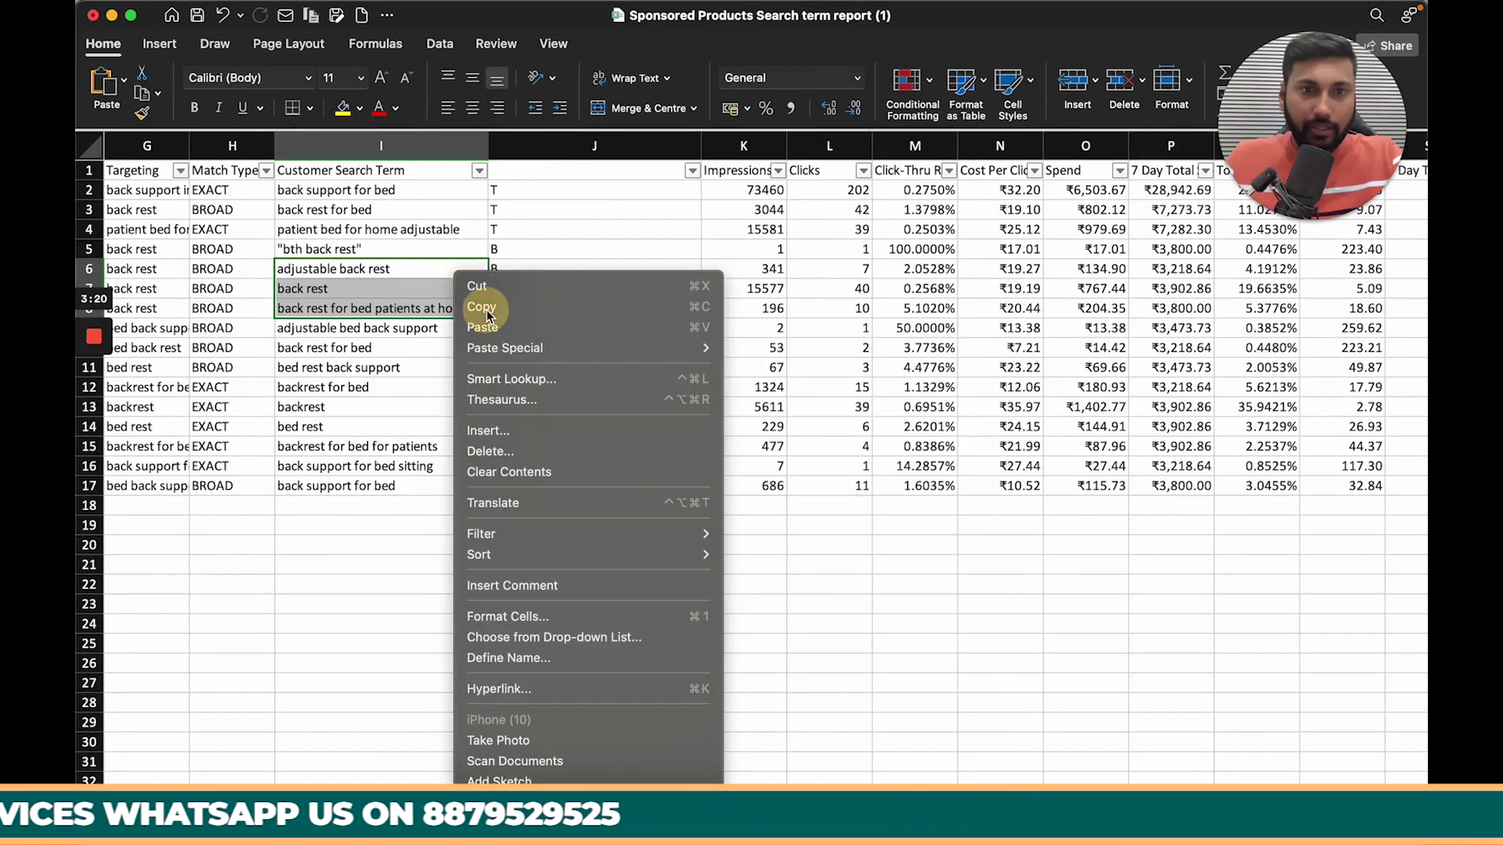
key(Escape)
click(343, 108)
In the ChatGPT edit box, add a line and place the cursor after 'keywords'
key(ctrl+Up)
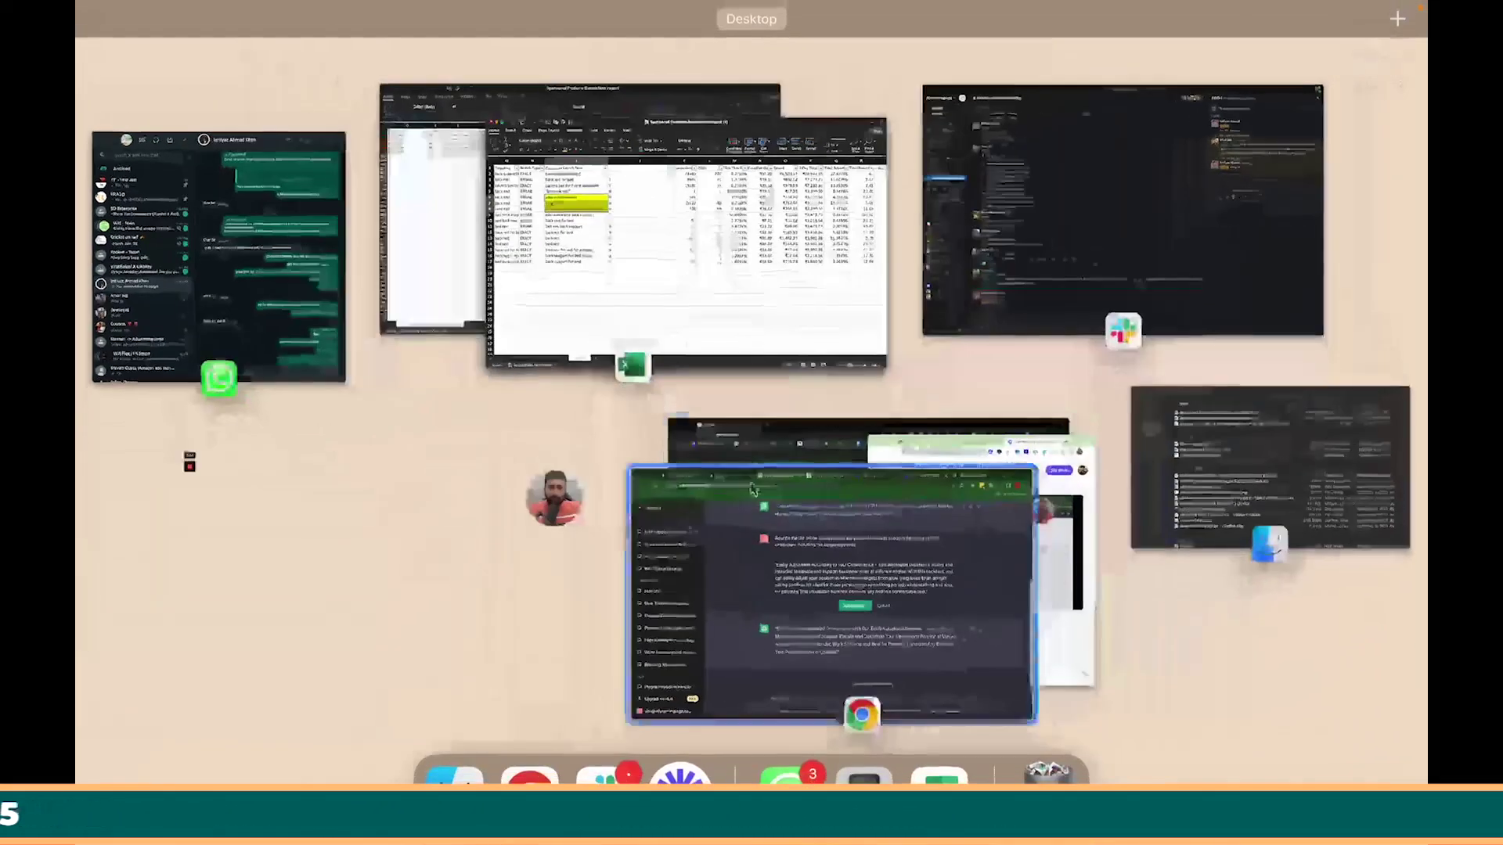
click(793, 659)
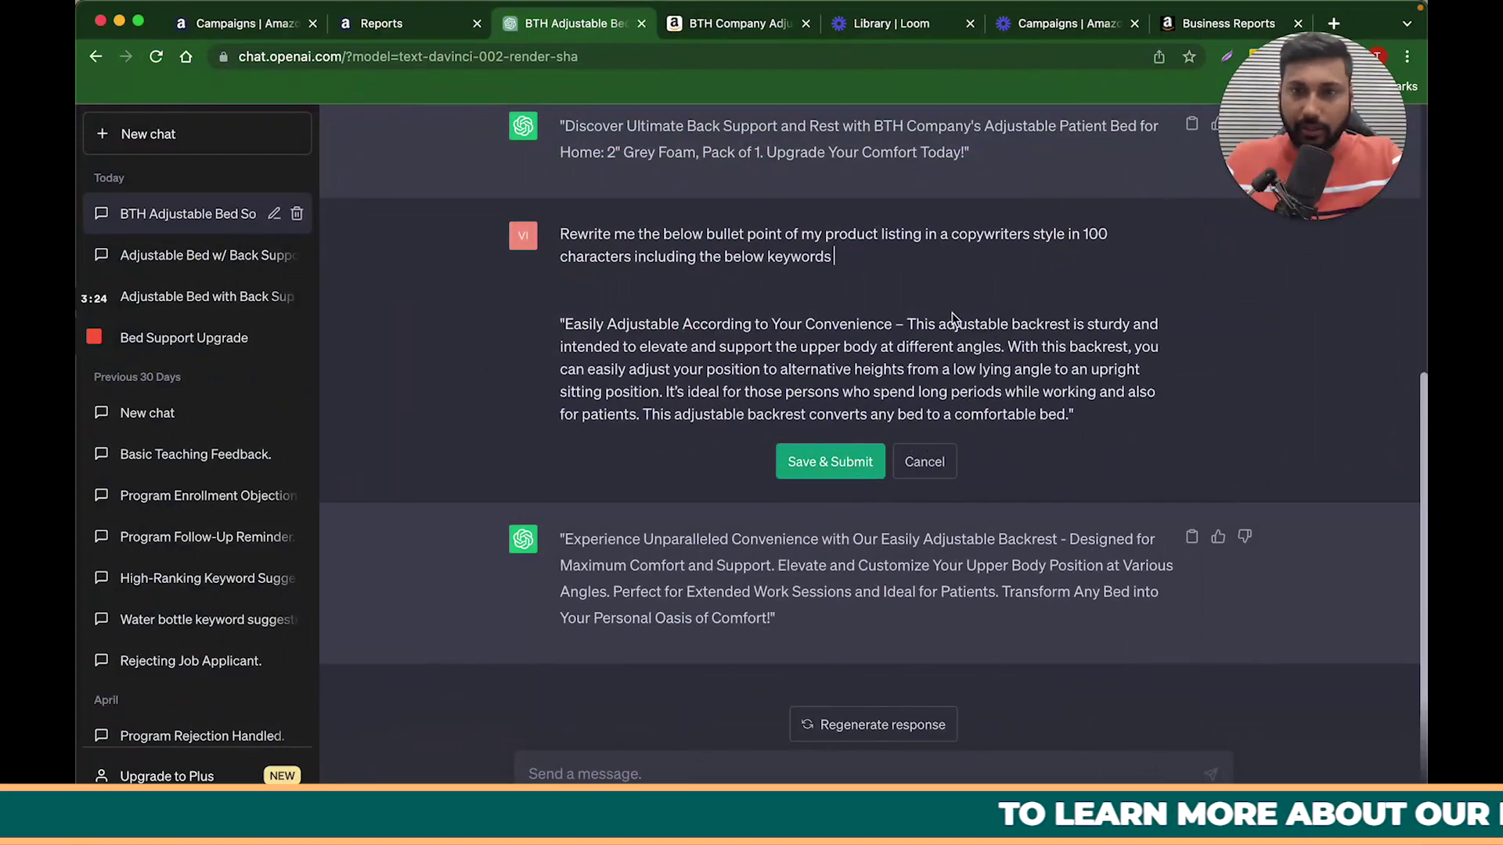
key(Return)
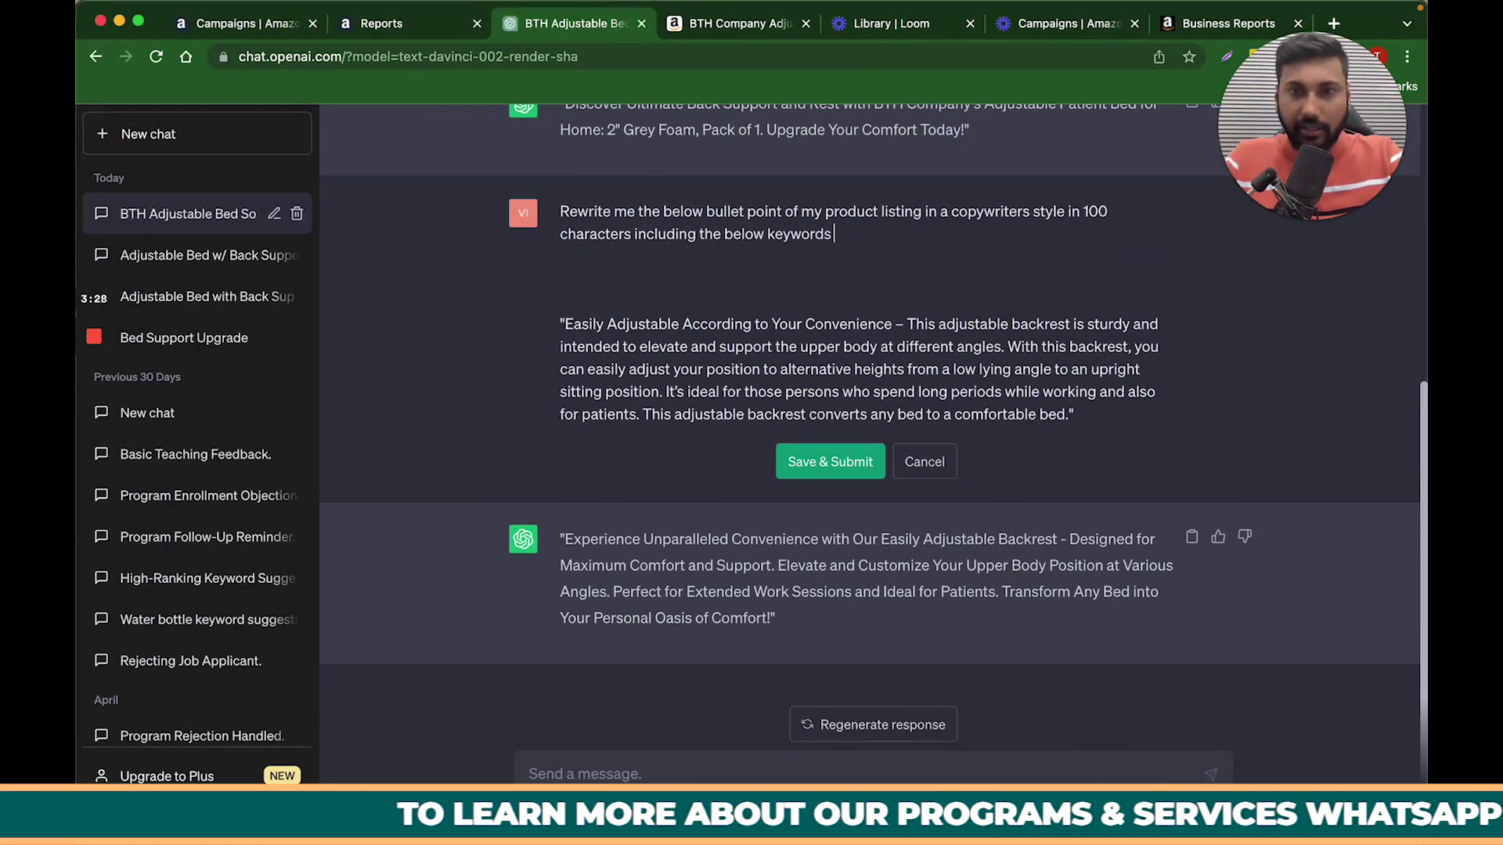
right_click(907, 246)
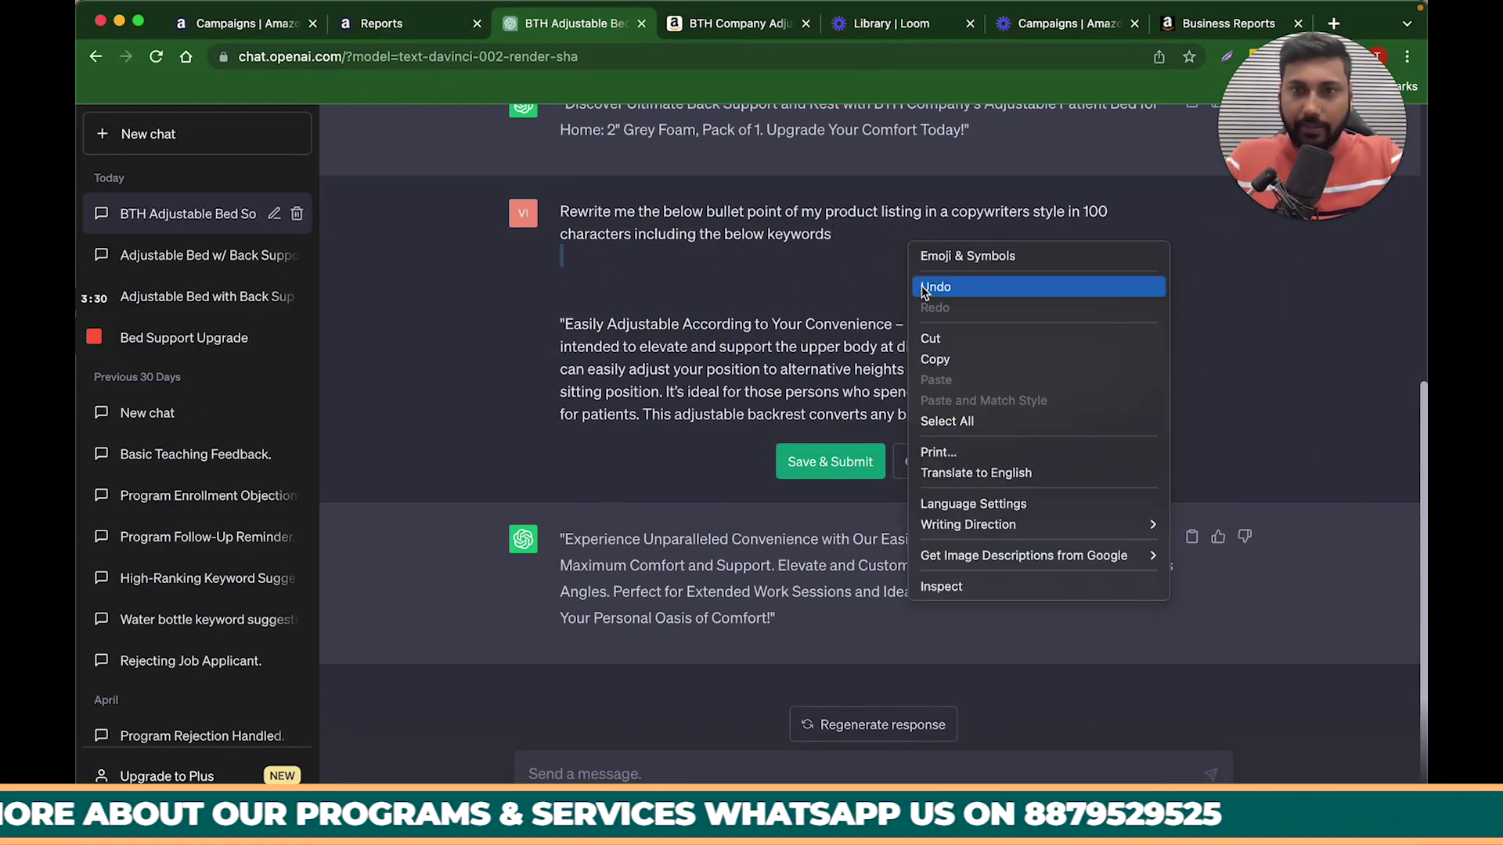
click(871, 238)
right_click(872, 237)
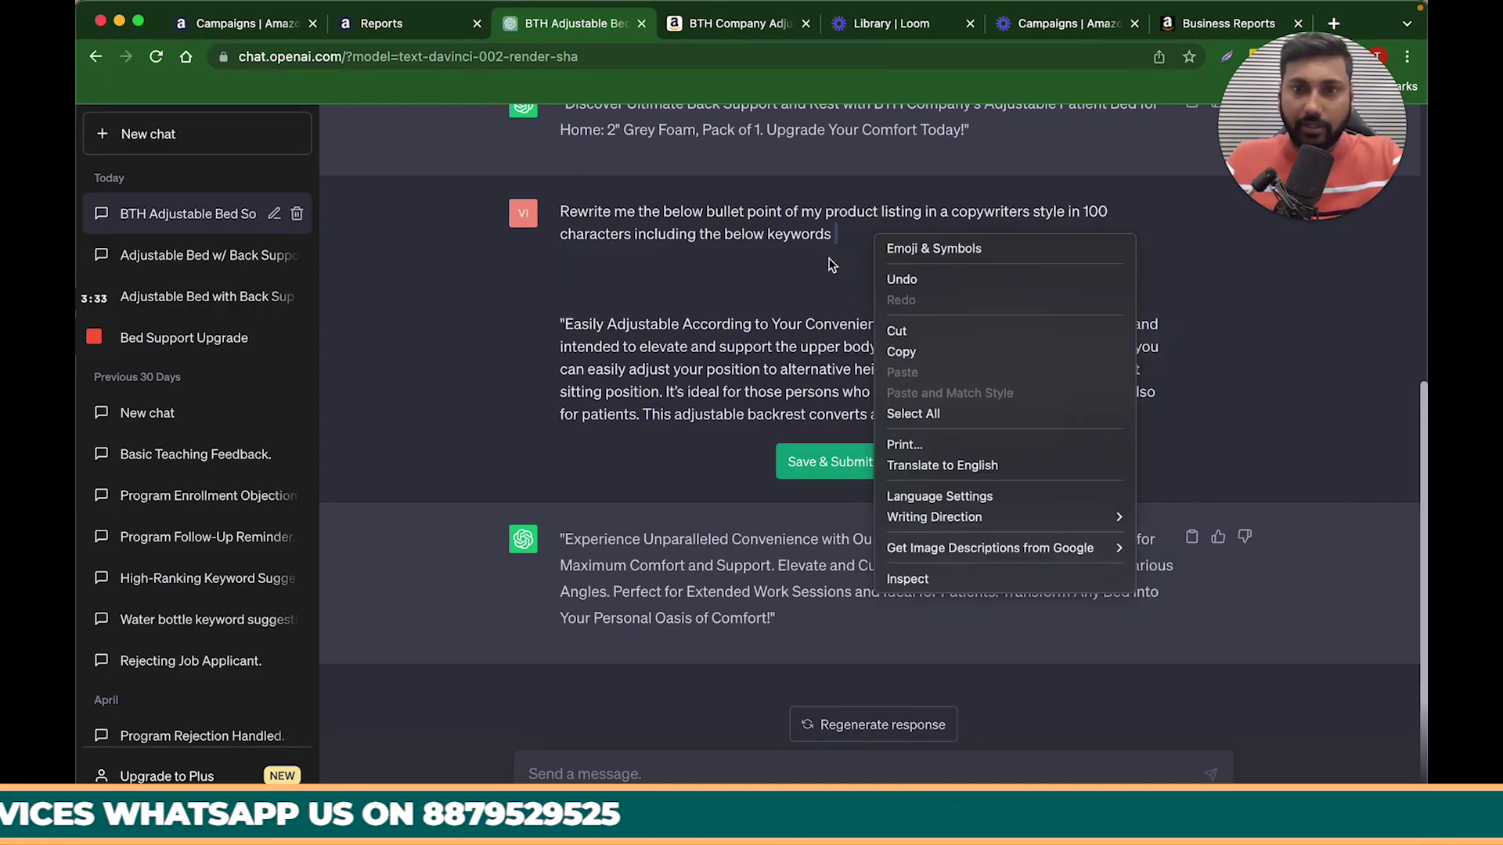
Copy the I6:I8 search terms and paste them into the prompt below 'keywords'
key(ctrl+Up)
click(725, 503)
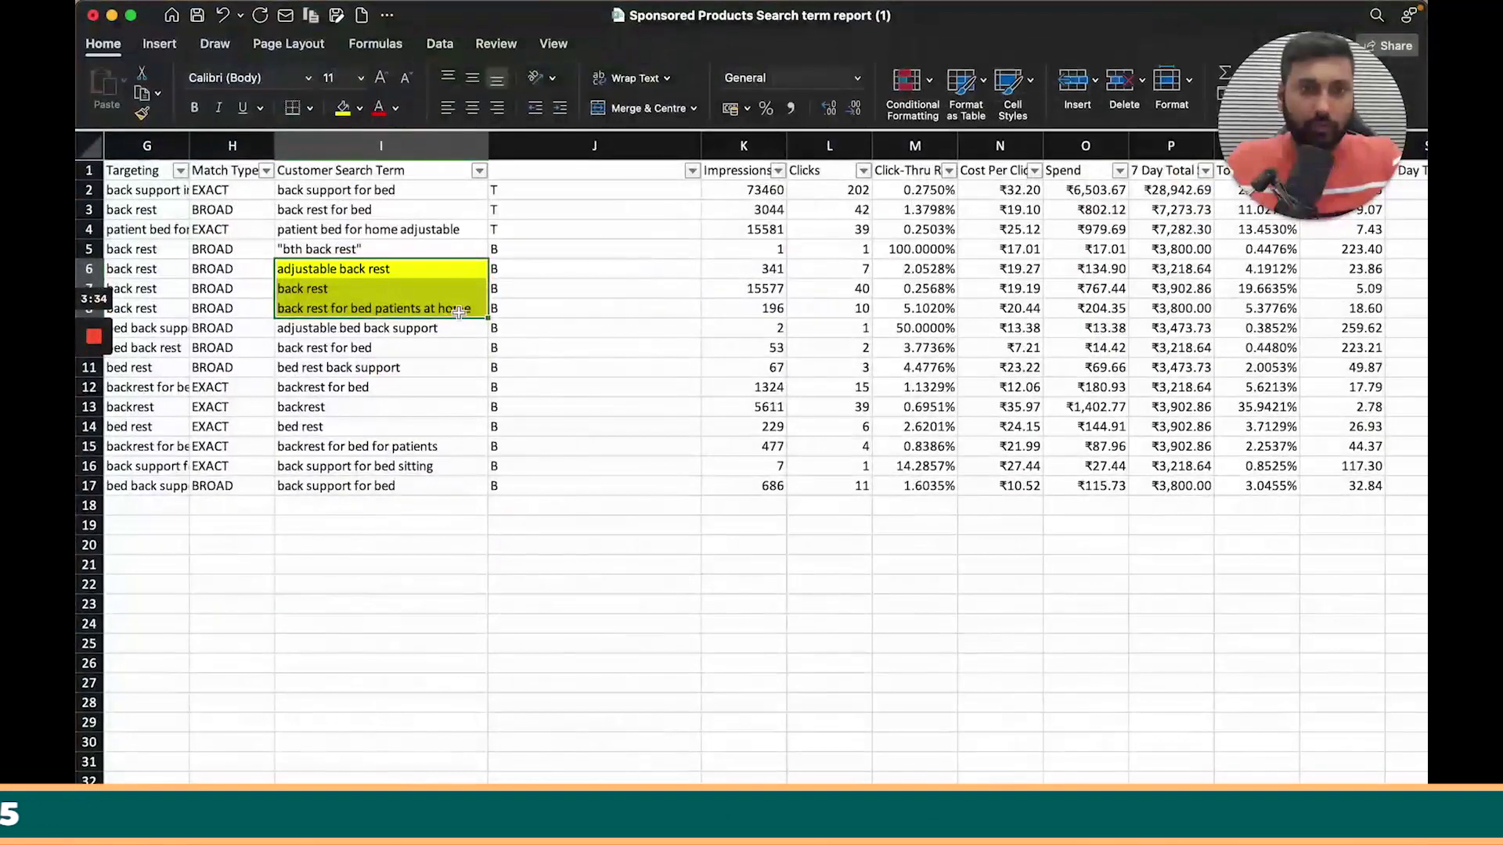
right_click(460, 312)
click(486, 319)
key(ctrl+Up)
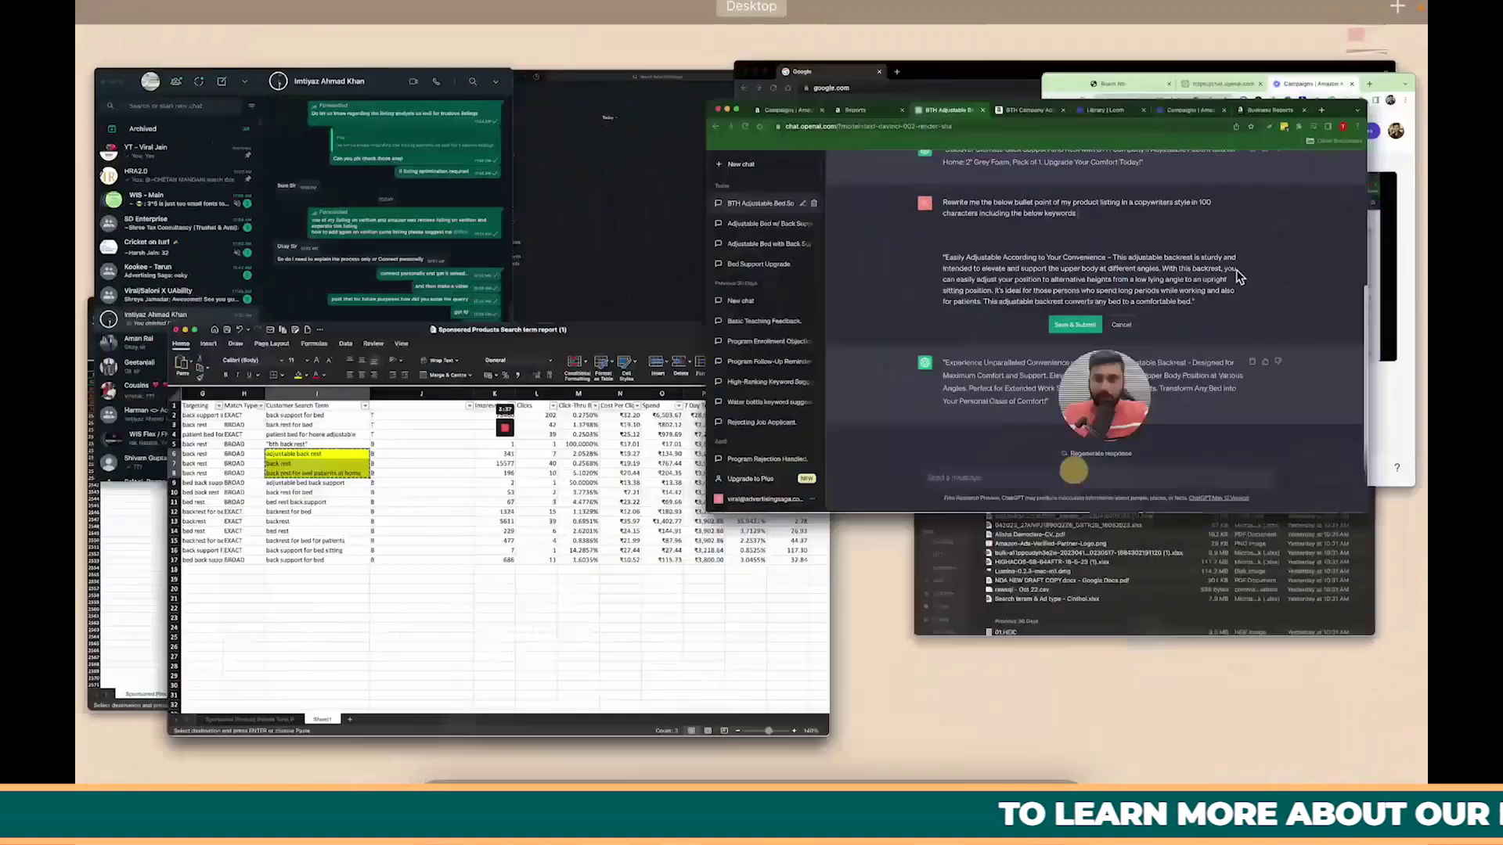
click(1239, 277)
right_click(869, 250)
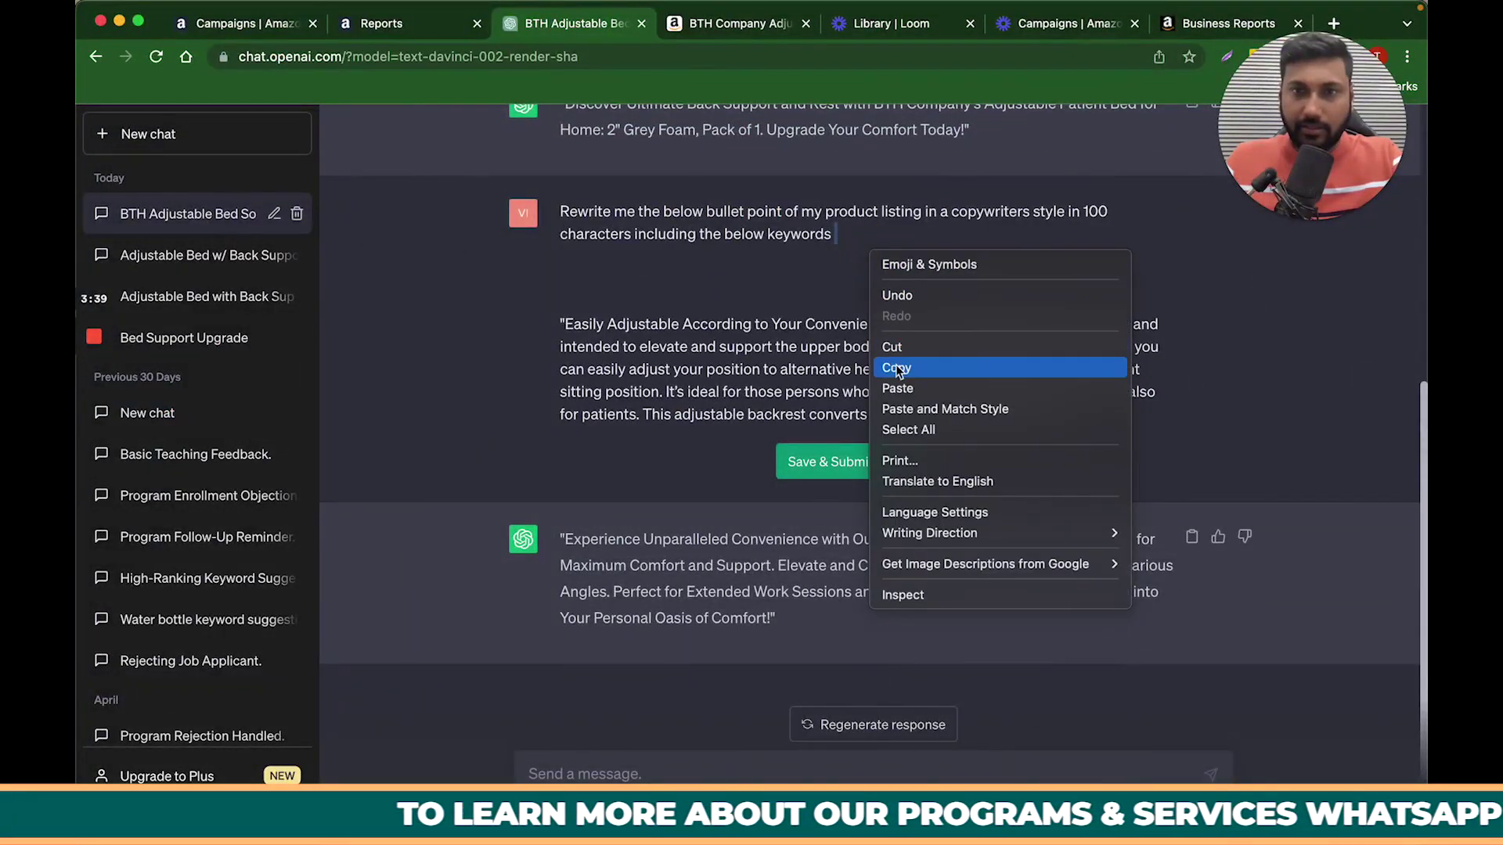
click(897, 389)
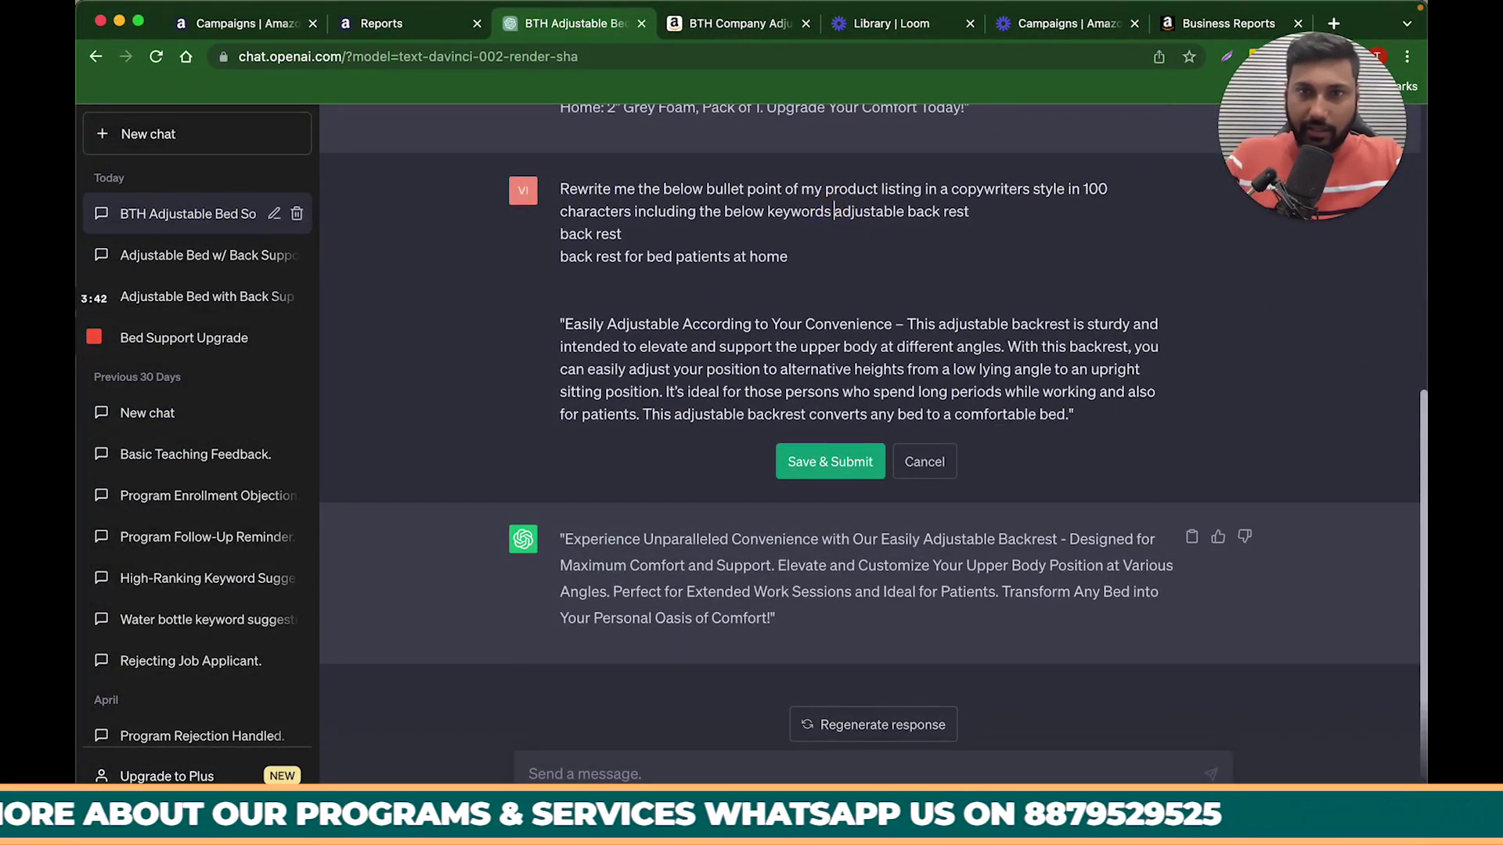
key(Return)
key(shift+Up)
key(BackSpace)
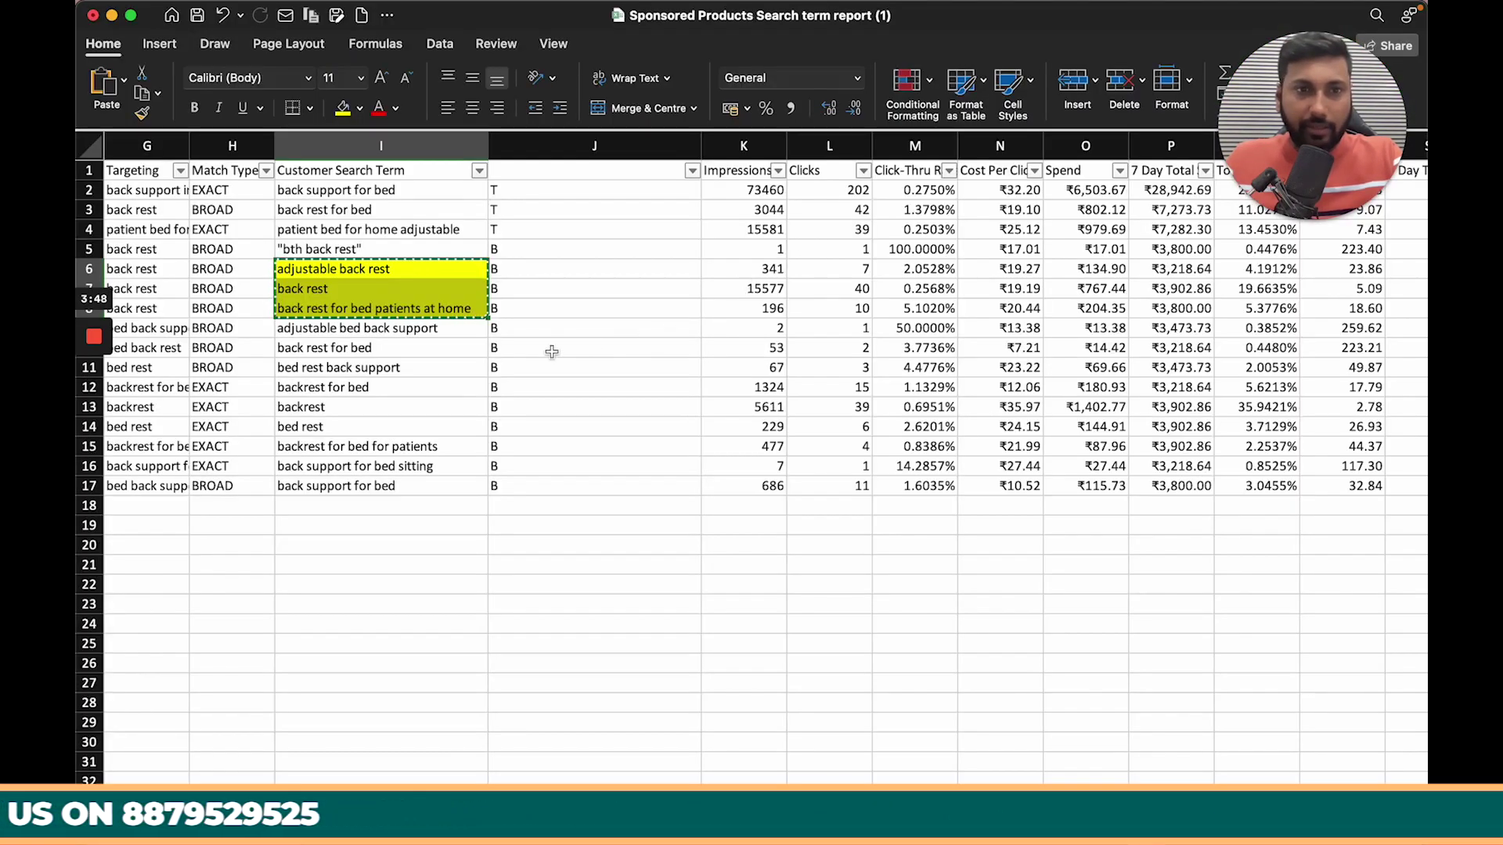
Copy the search terms in I15:I17 instead, cancelling an accidental paste, and return to ChatGPT
click(374, 348)
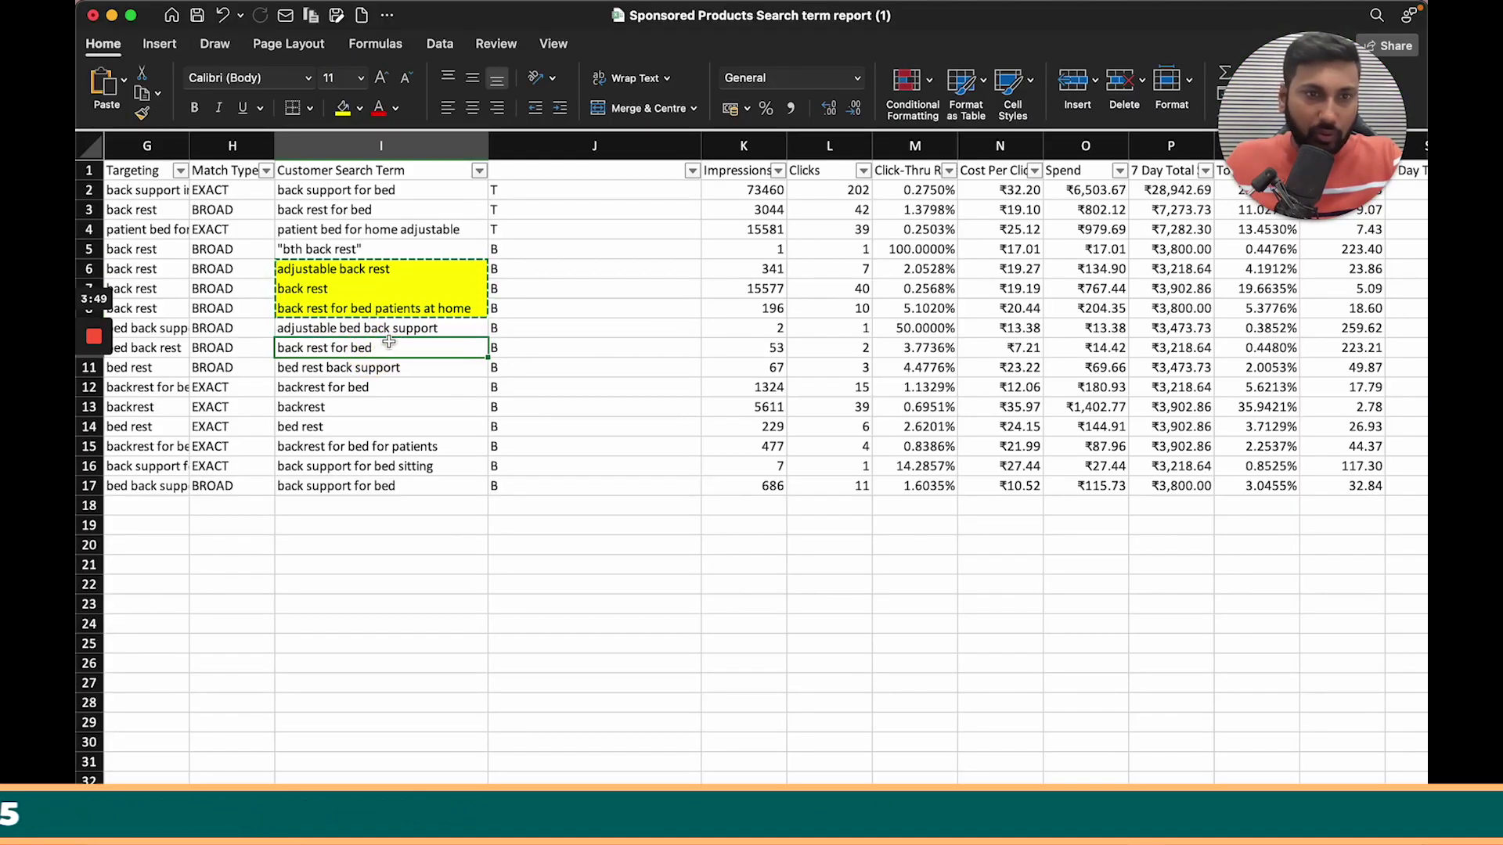
key(super+v)
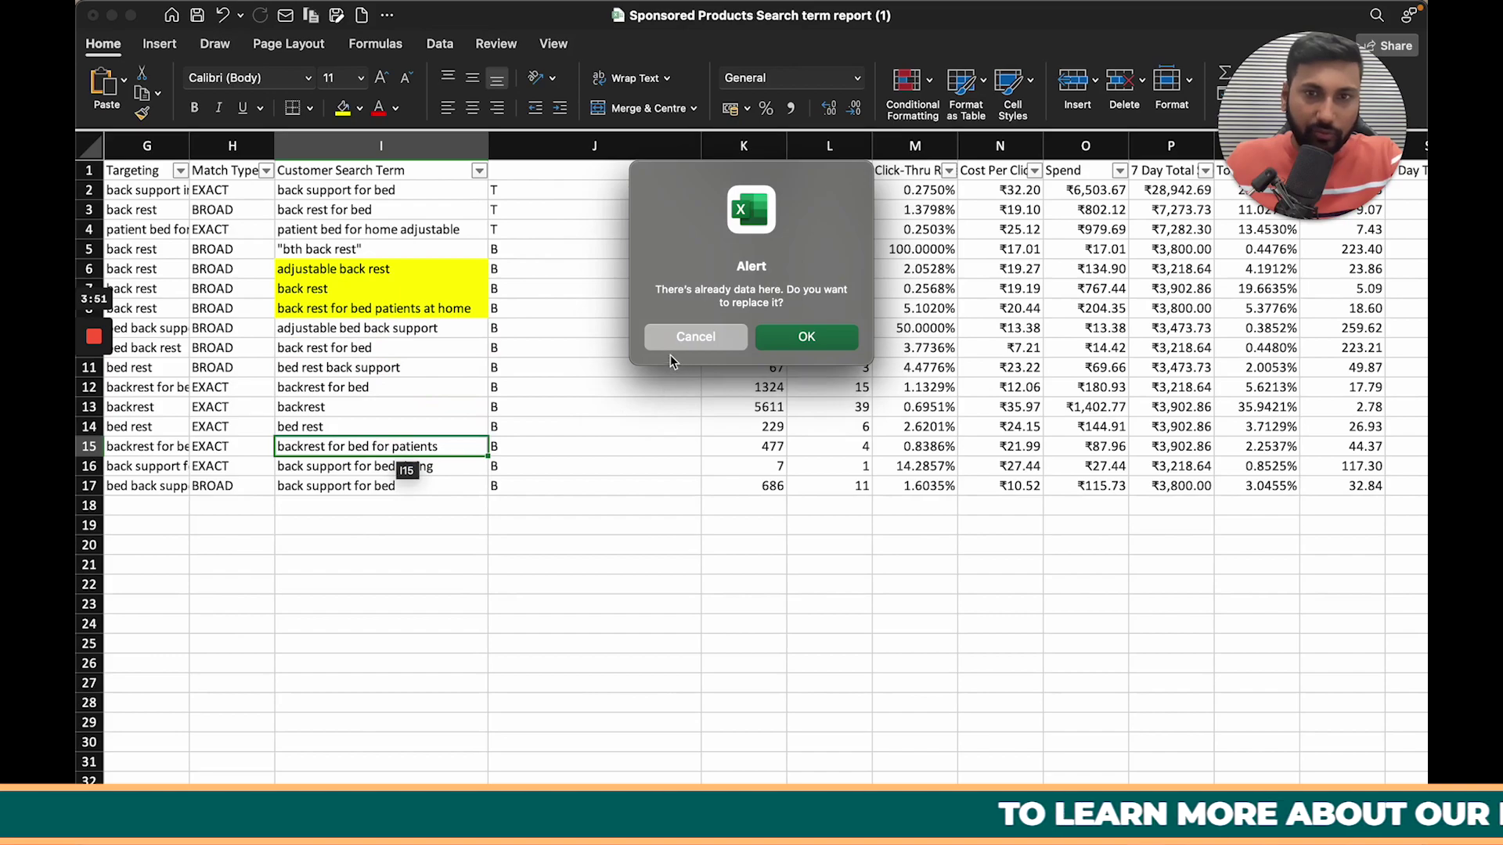
click(671, 344)
click(370, 487)
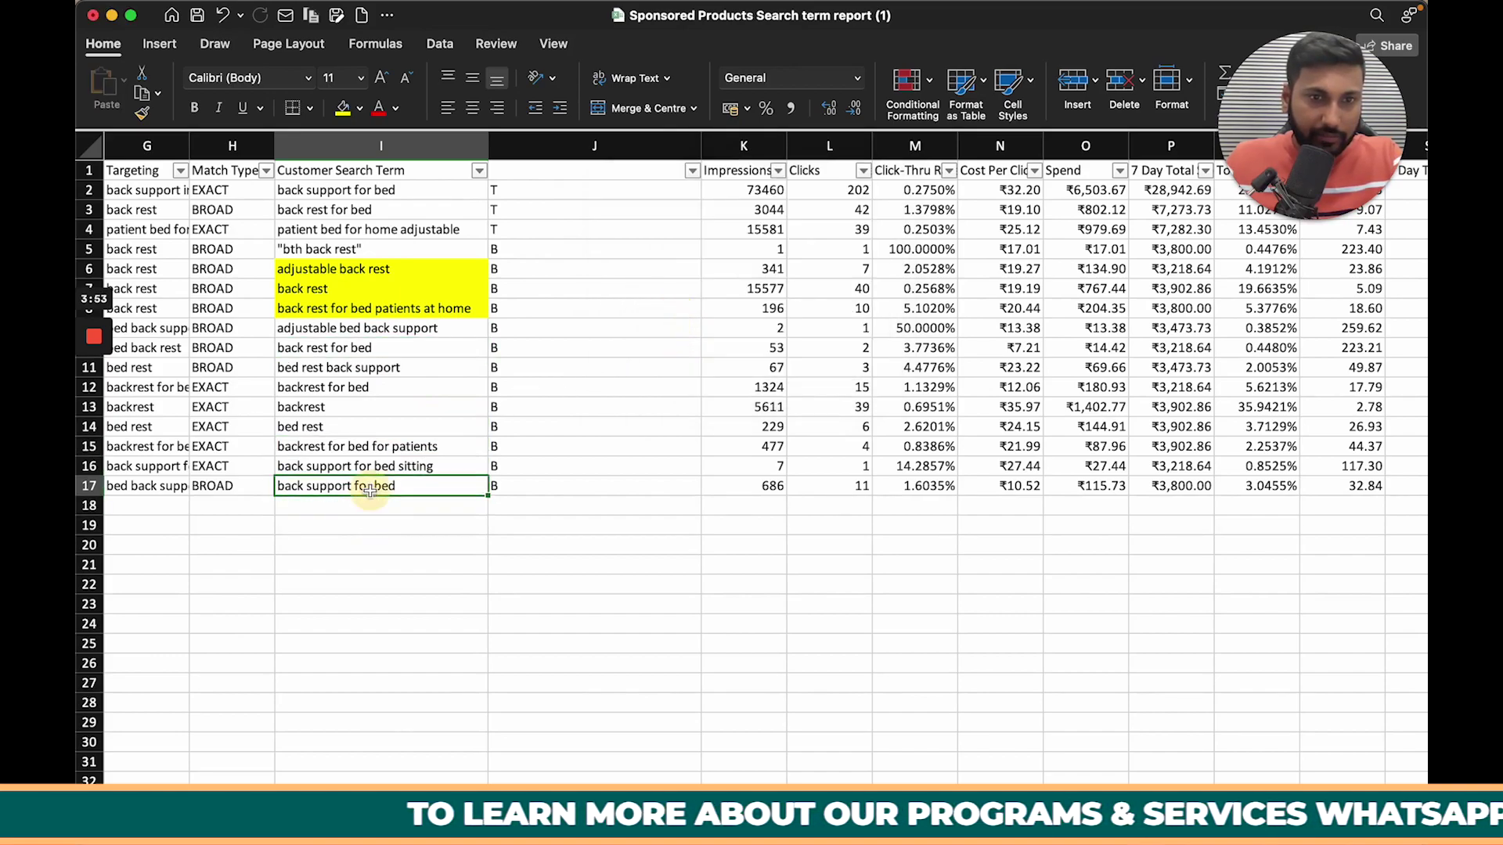
drag(370, 487, 372, 448)
right_click(408, 458)
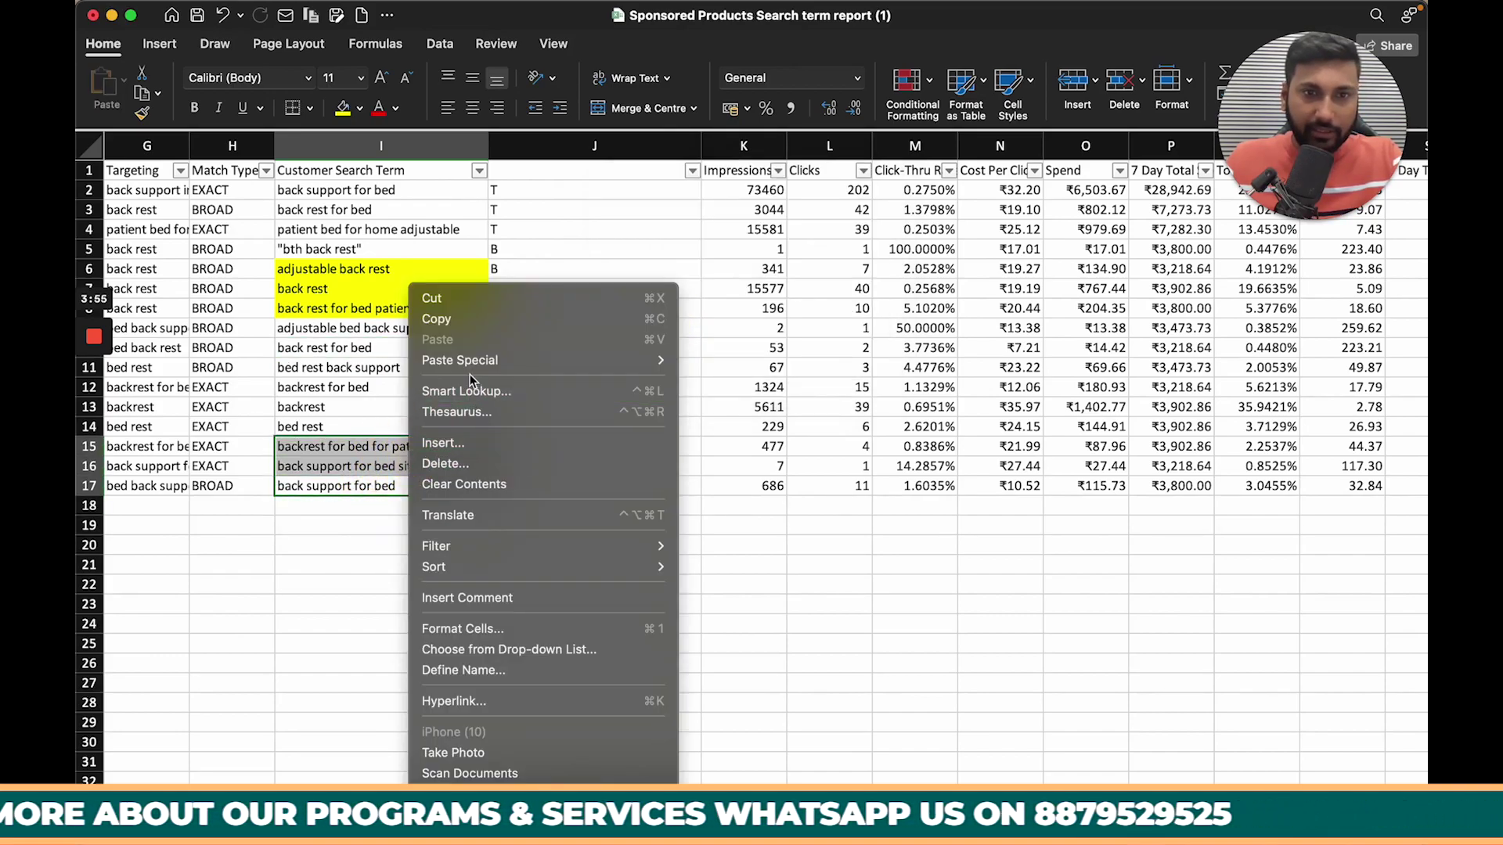
click(464, 318)
key(ctrl+Up)
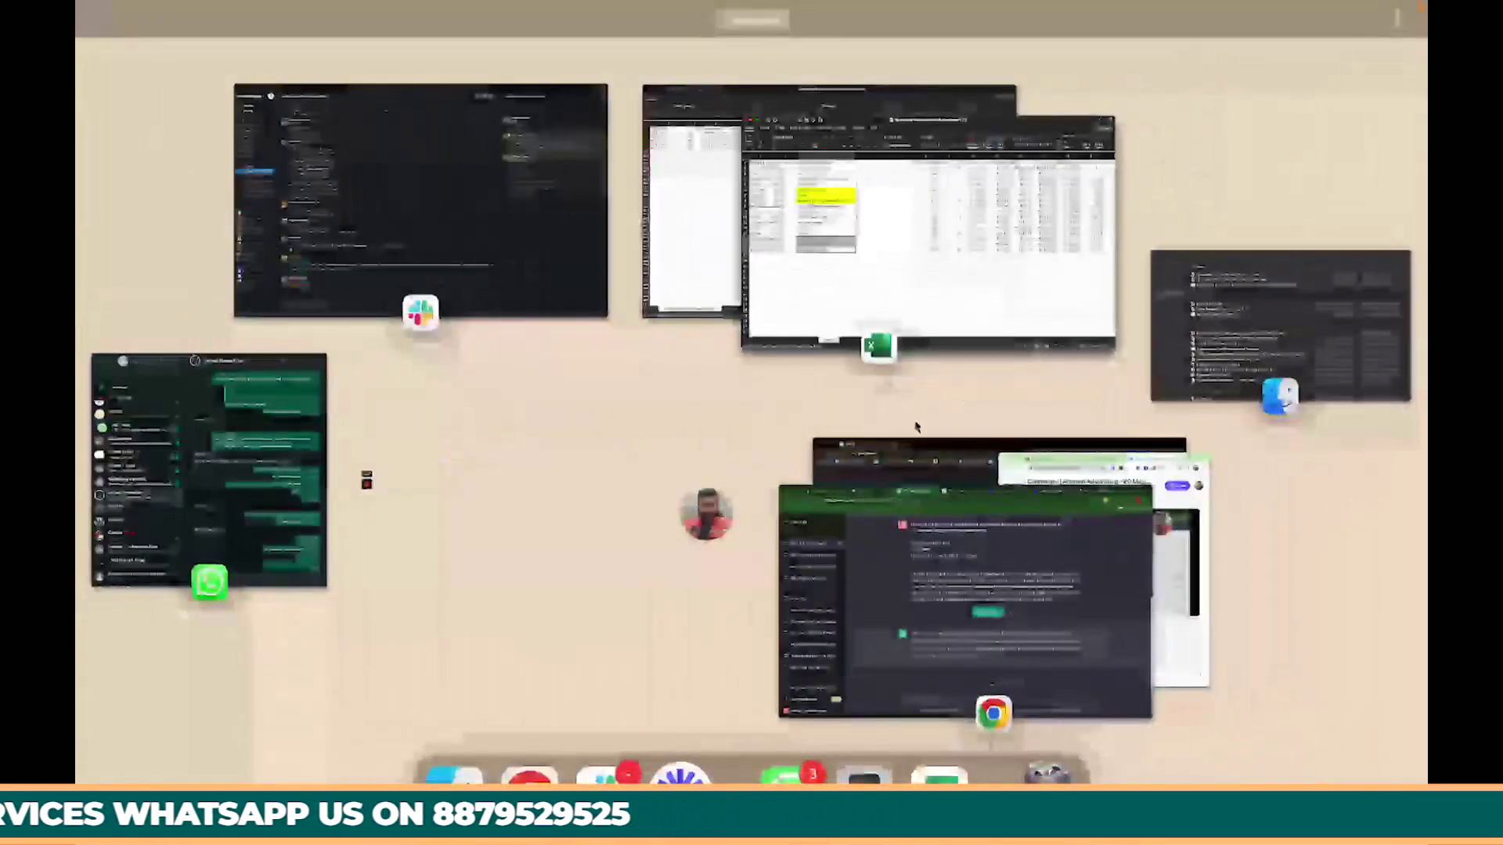
click(912, 493)
Replace the old keyword lines with the I15:I17 terms and submit the edited prompt
drag(561, 212, 787, 256)
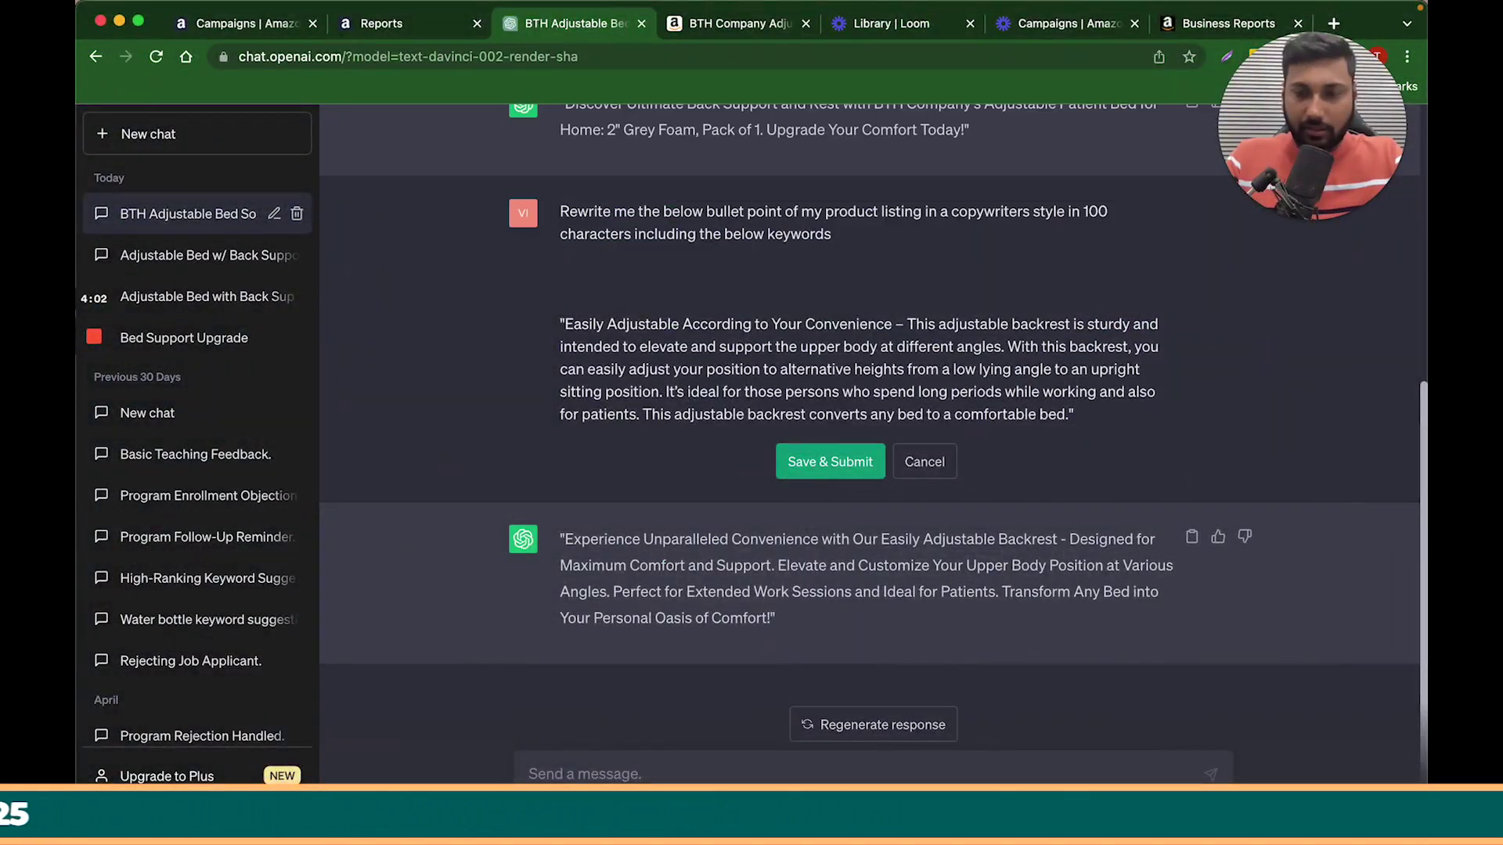
key(super+v)
click(822, 464)
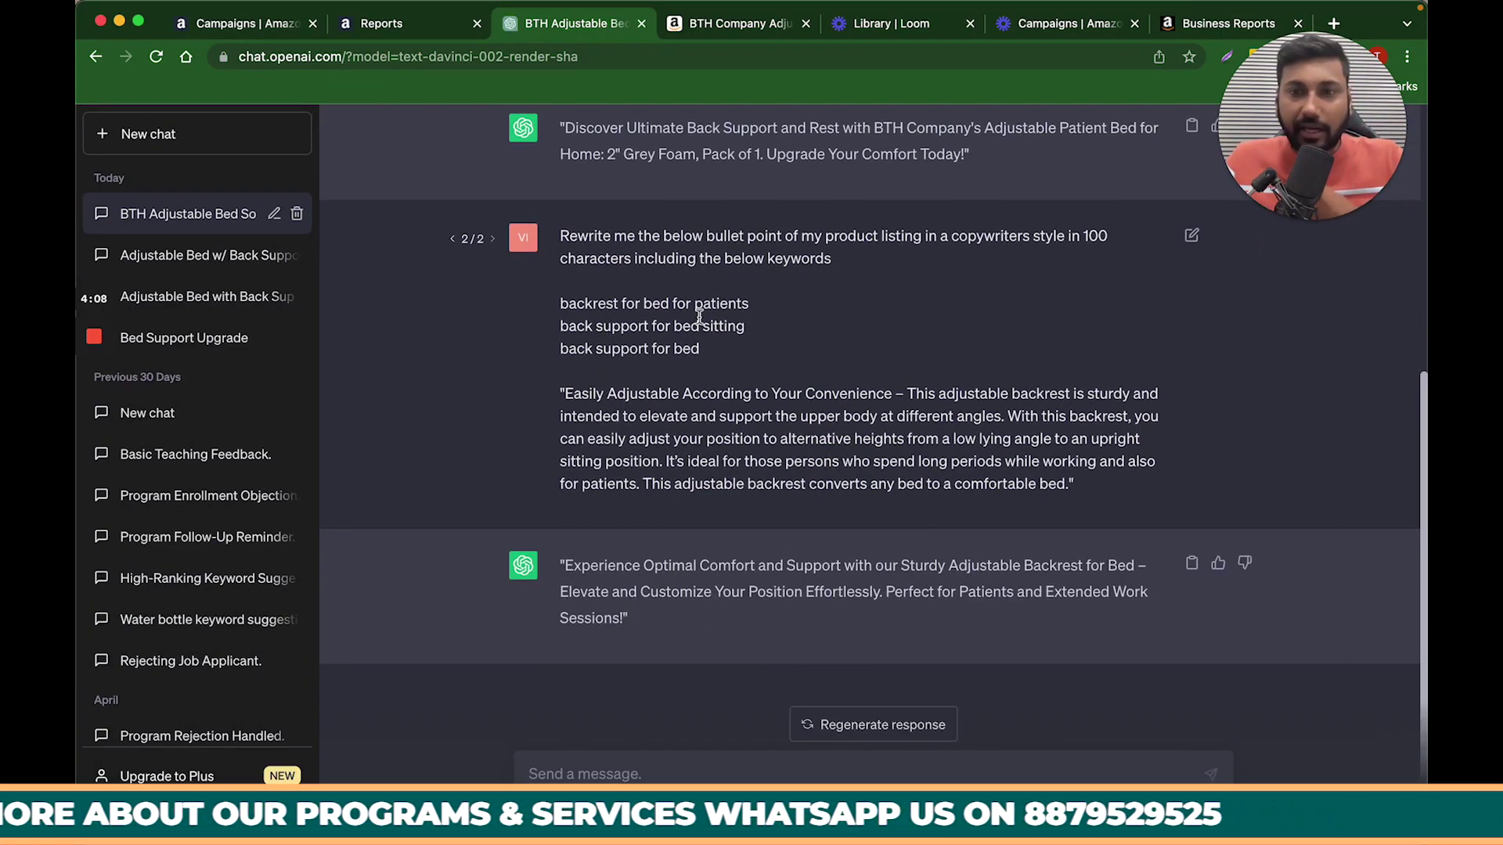
Check where 'backrest for bed for patients' and 'back support for bed' appear, then regenerate the reply
drag(564, 309, 735, 306)
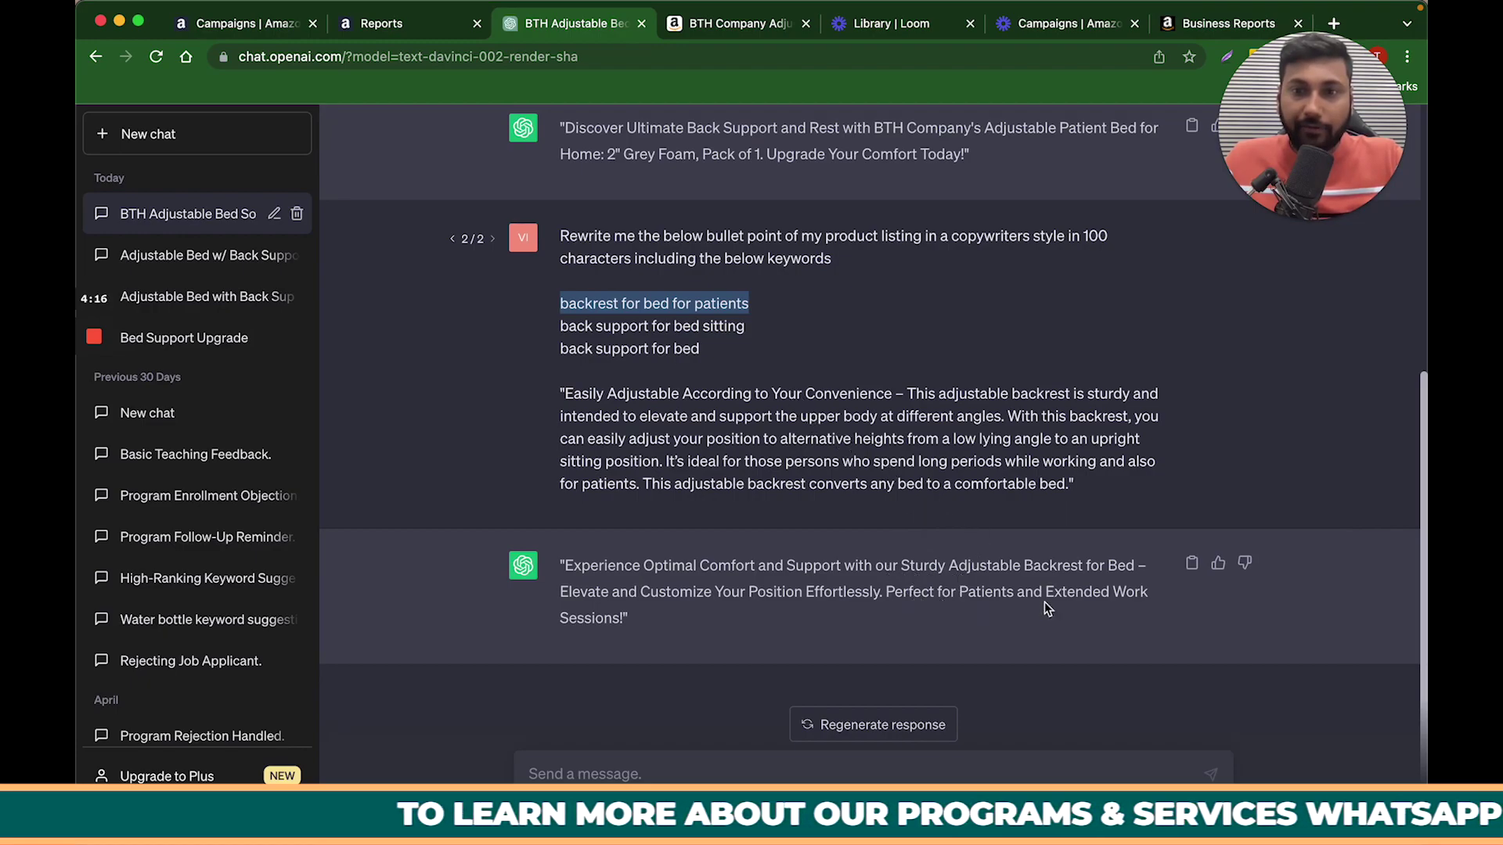
drag(560, 349, 717, 350)
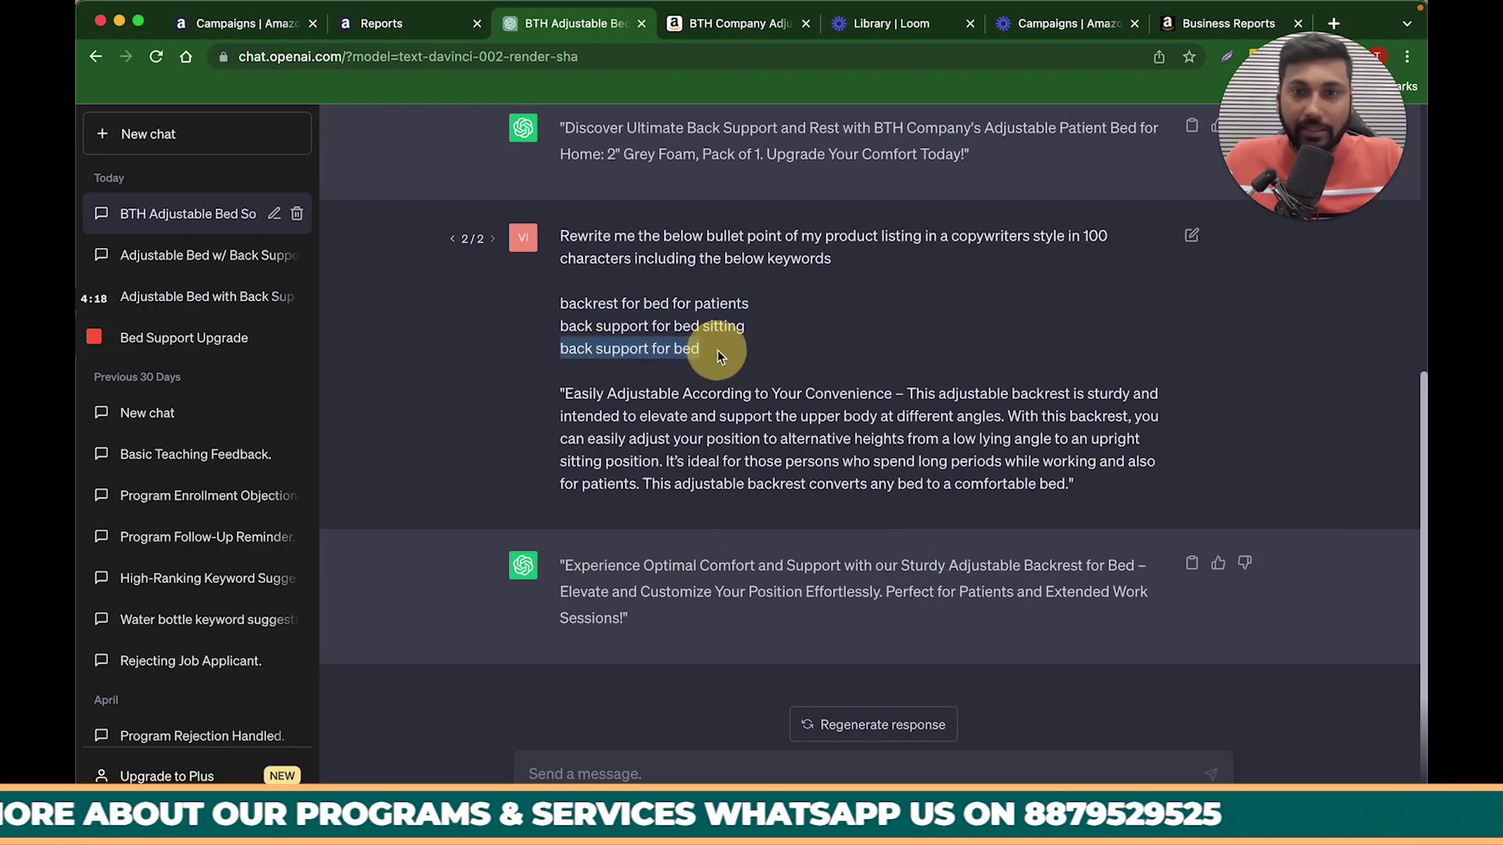
drag(1023, 565, 1136, 565)
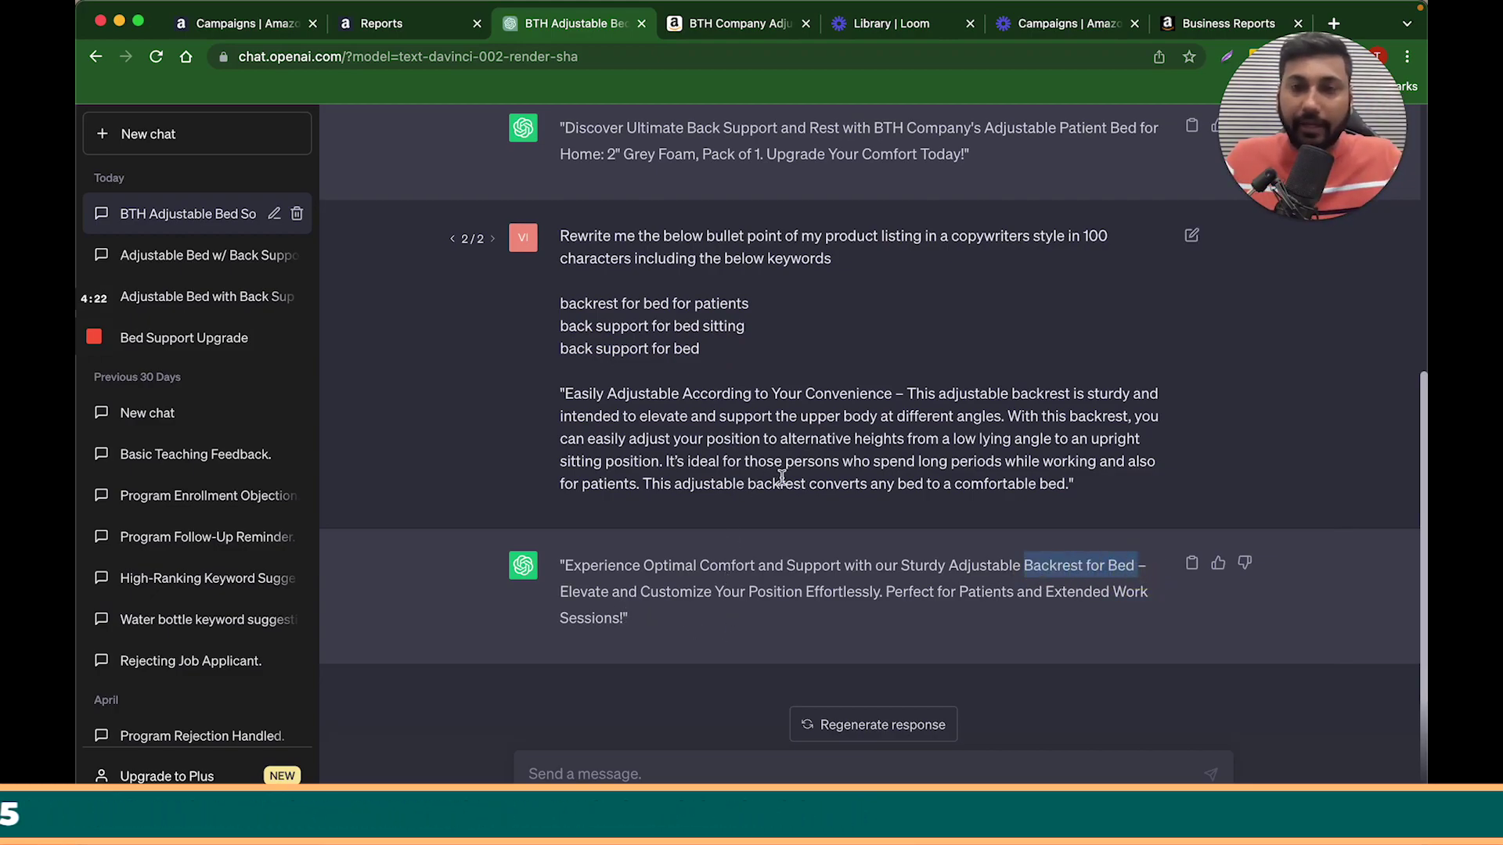
click(855, 726)
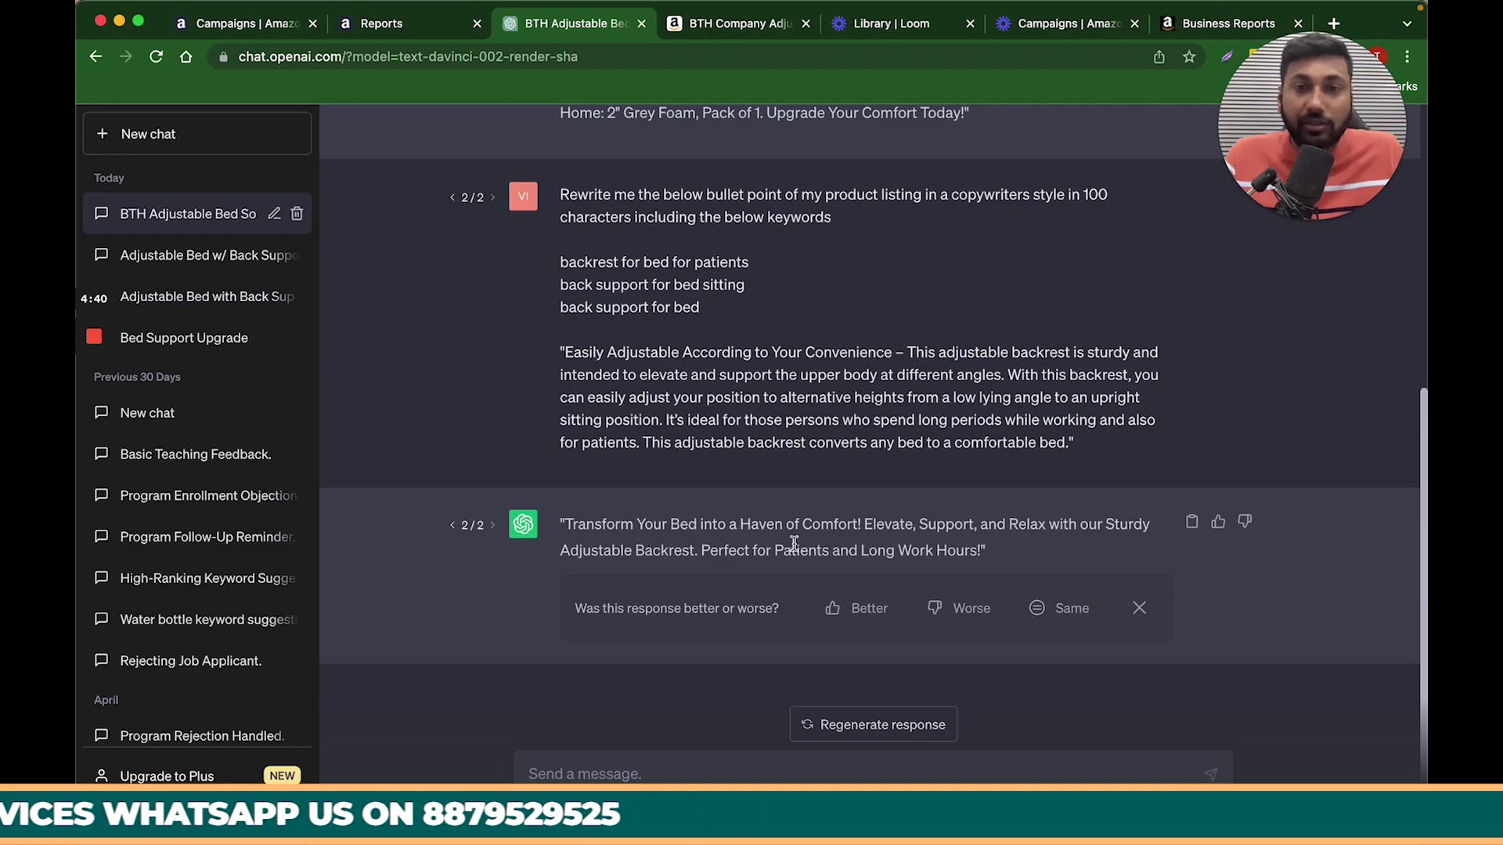
Ask ChatGPT to include the below keywords in the above bullet, pasting the three keywords beneath
drag(705, 557, 1037, 508)
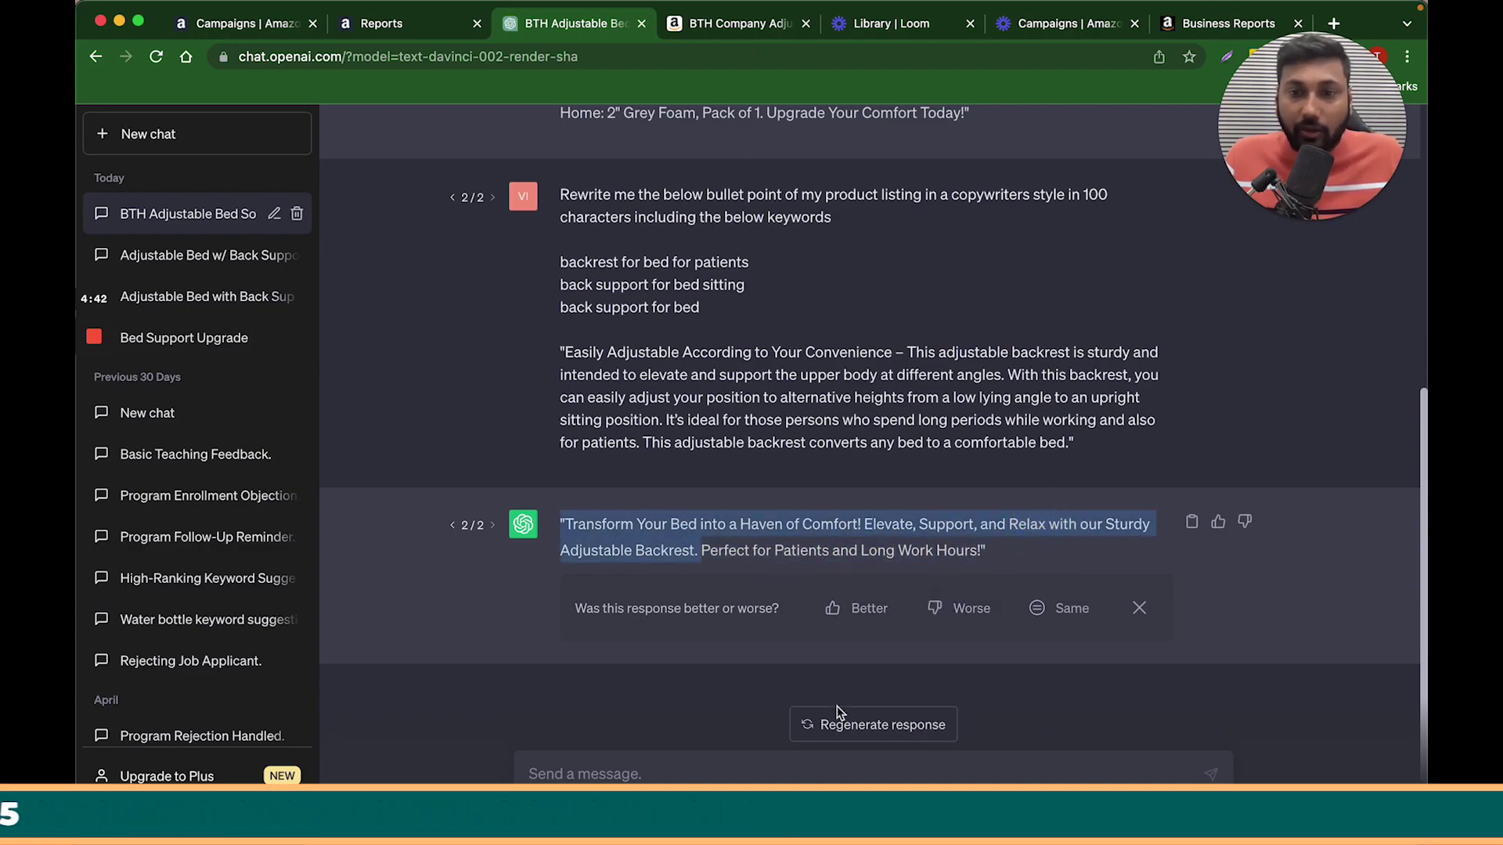
click(720, 774)
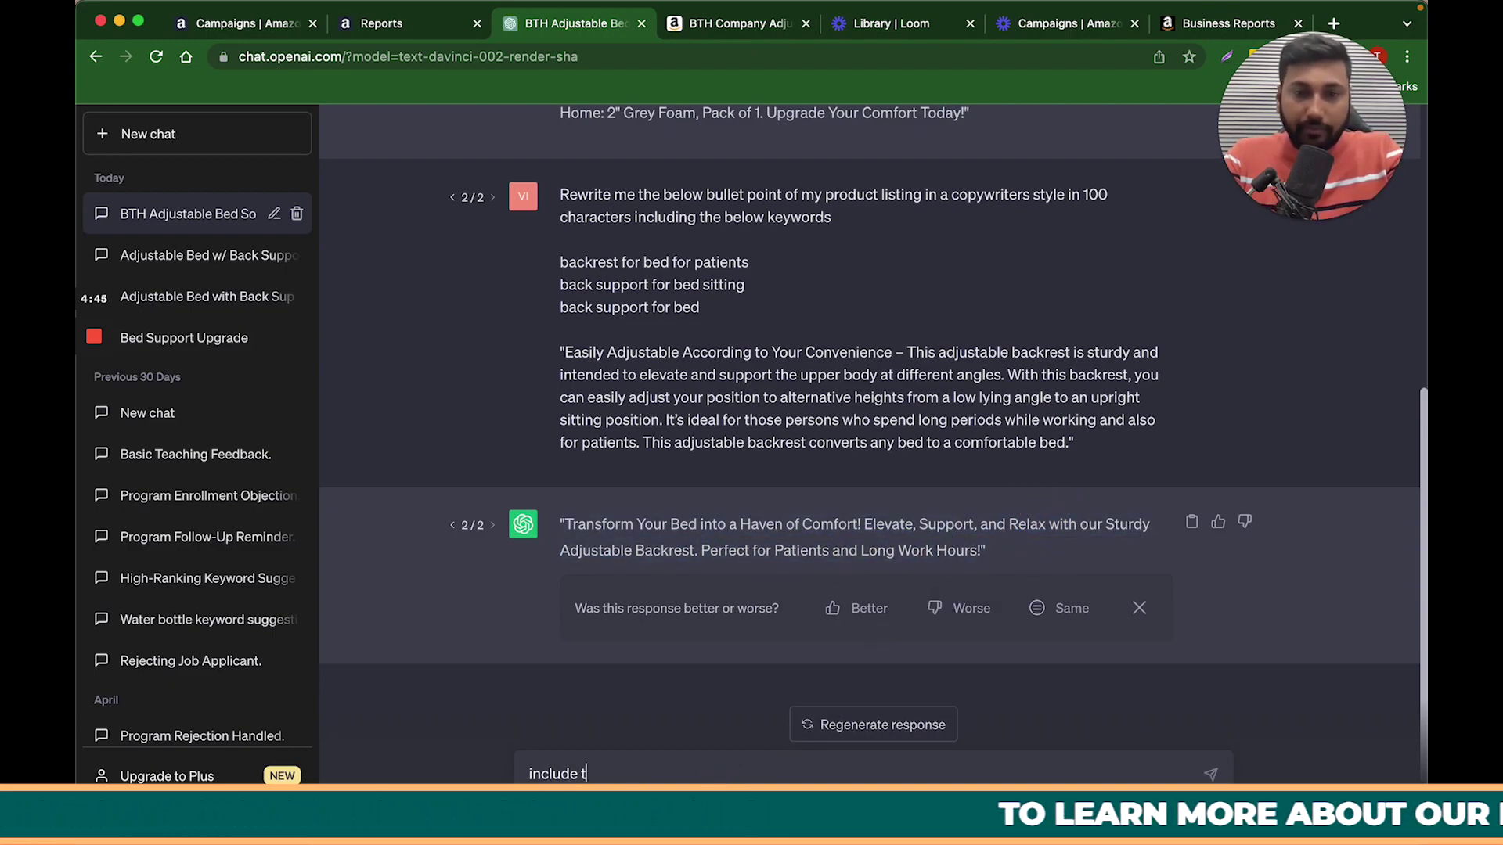
text(include below keywor)
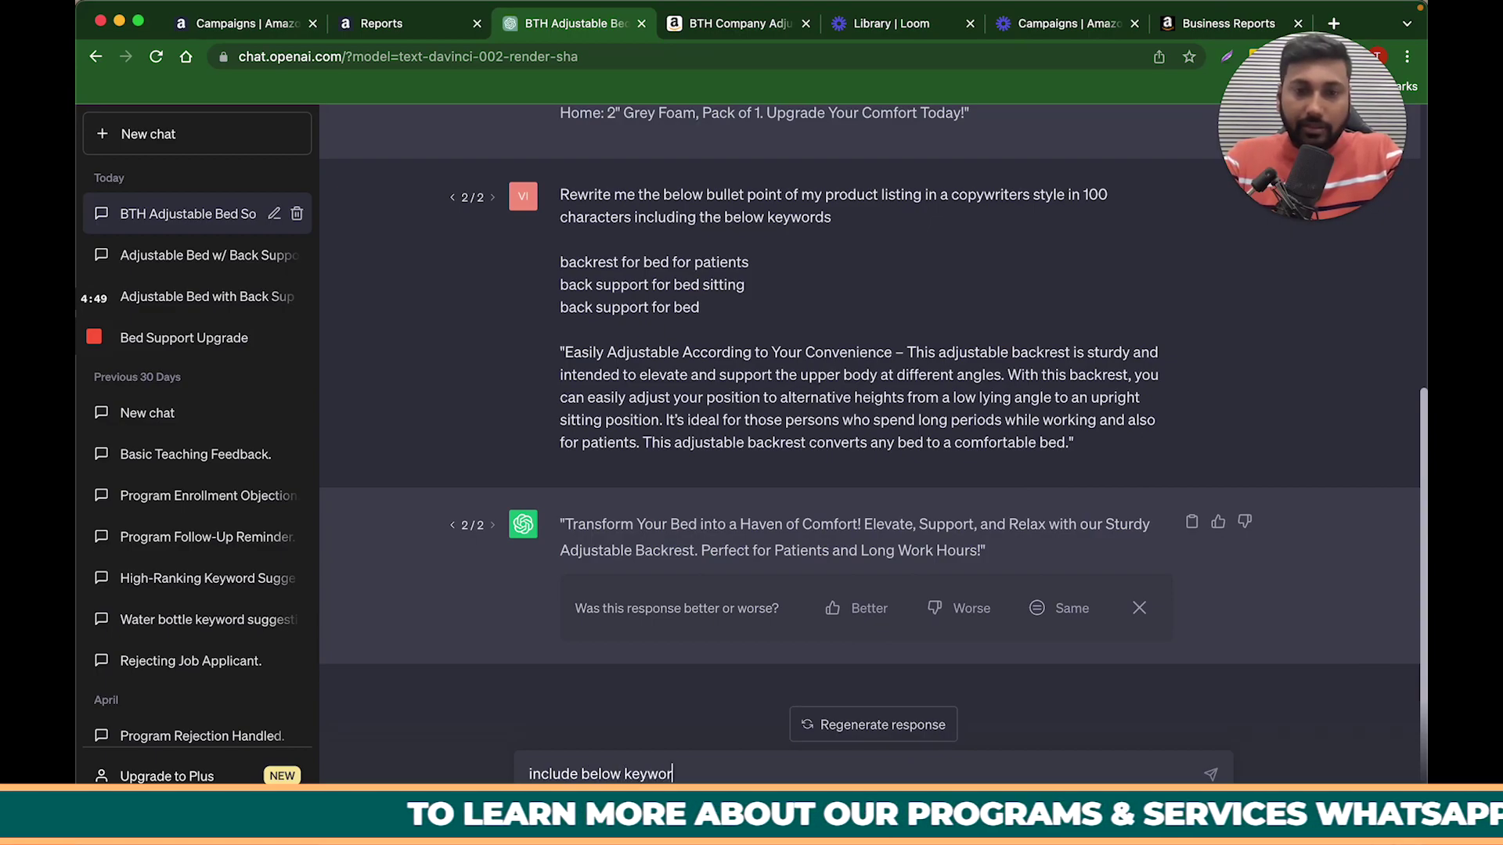
text(ds in the above bue)
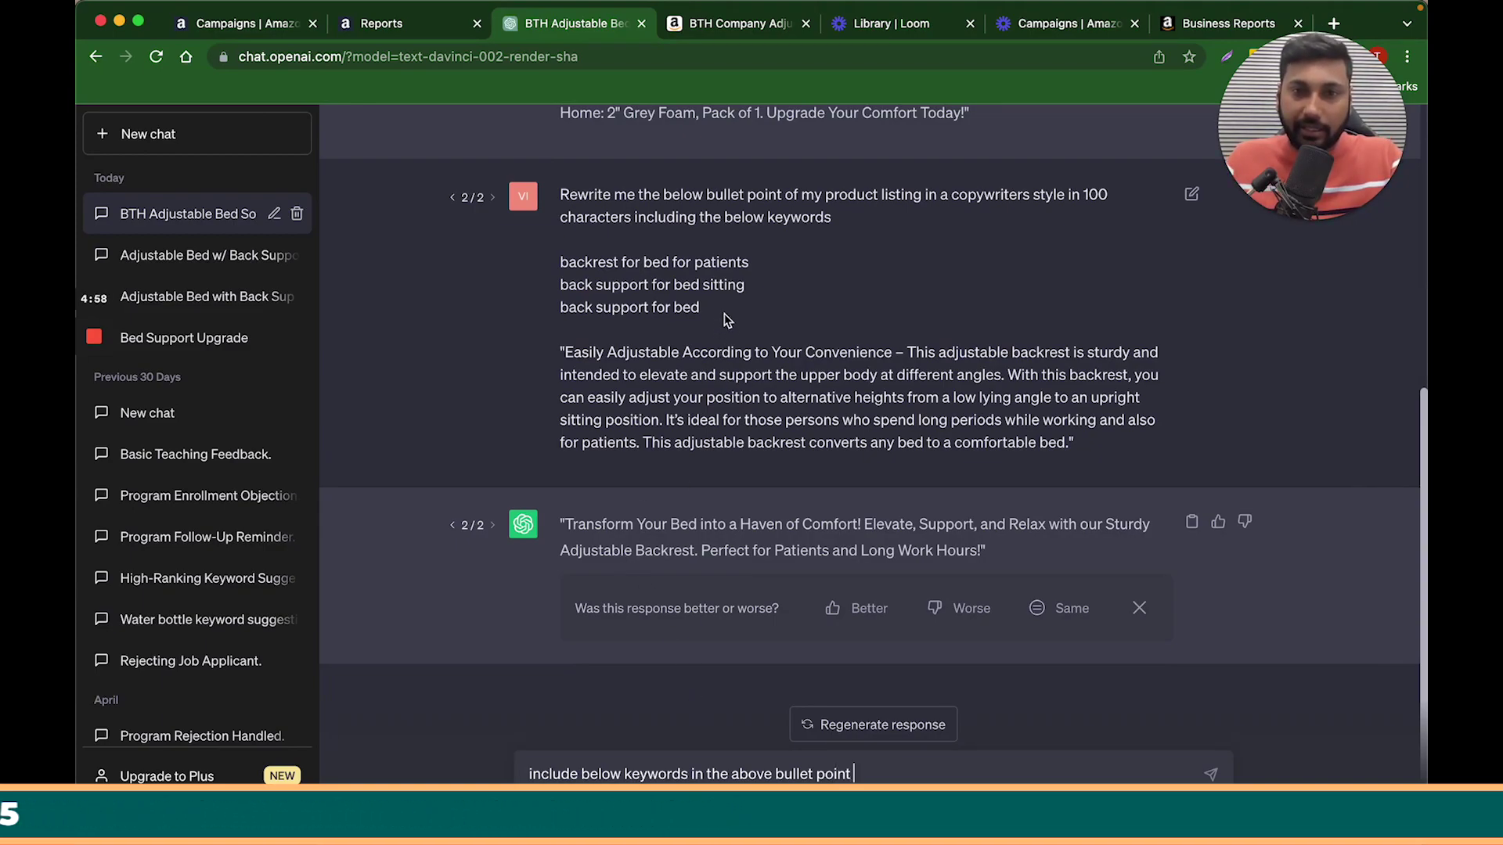
right_click(566, 261)
click(597, 297)
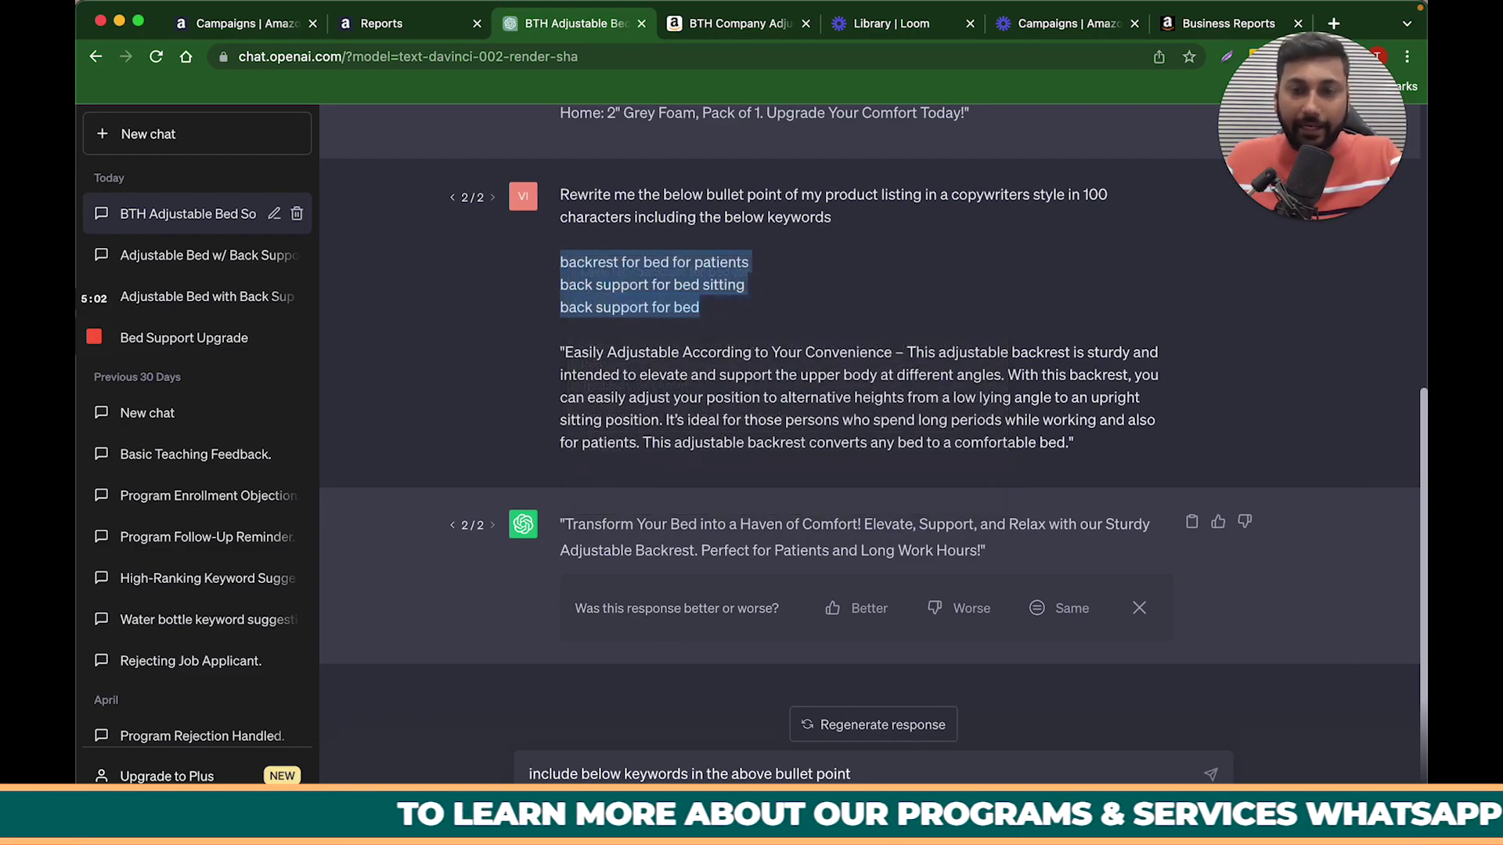
click(893, 773)
key(shift+Return)
key(shift+Return)
key(super+v)
key(Return)
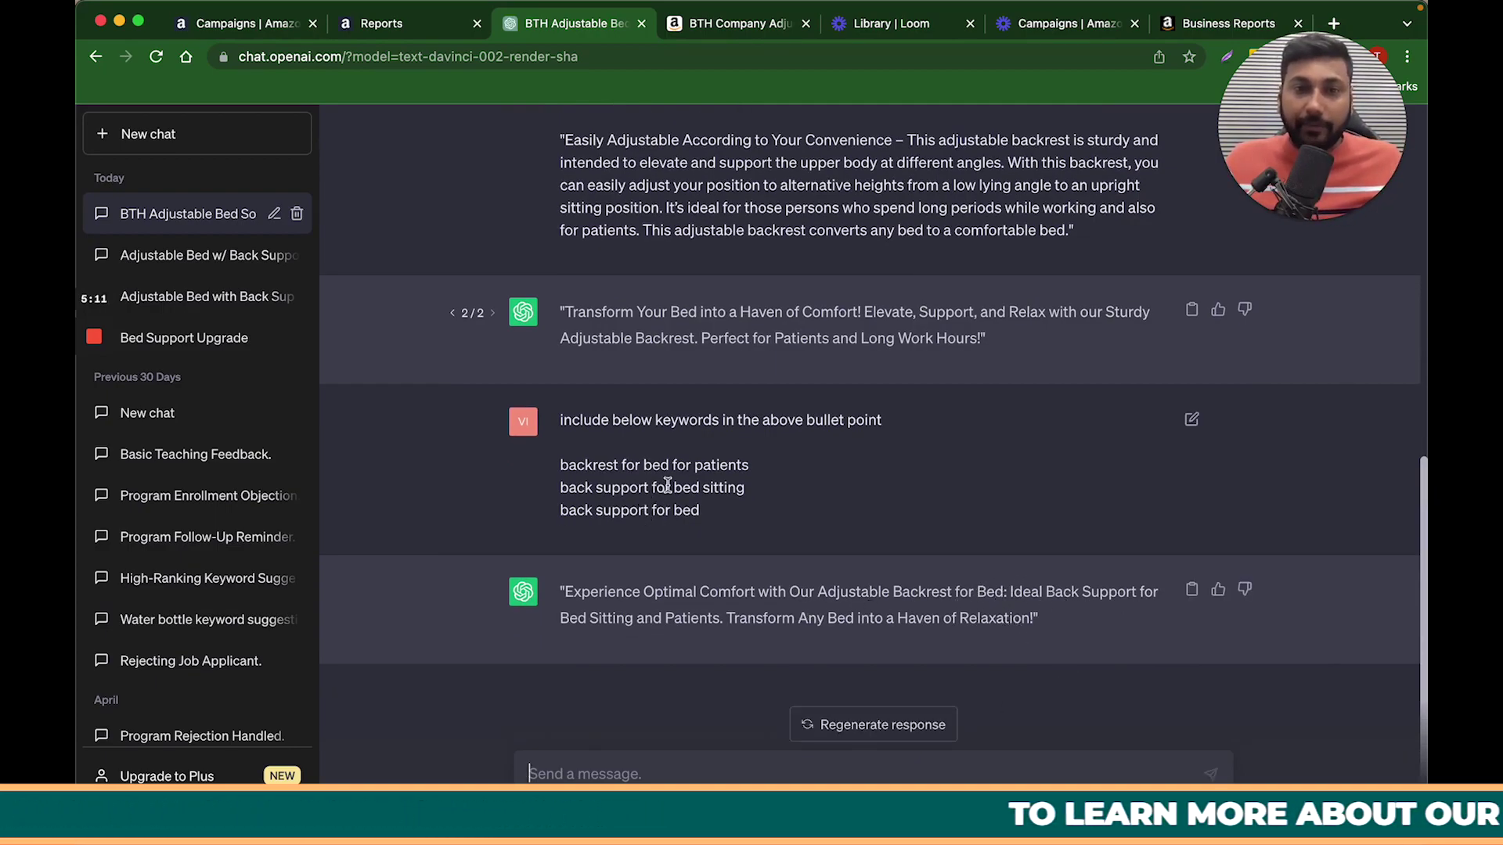
drag(560, 510, 688, 524)
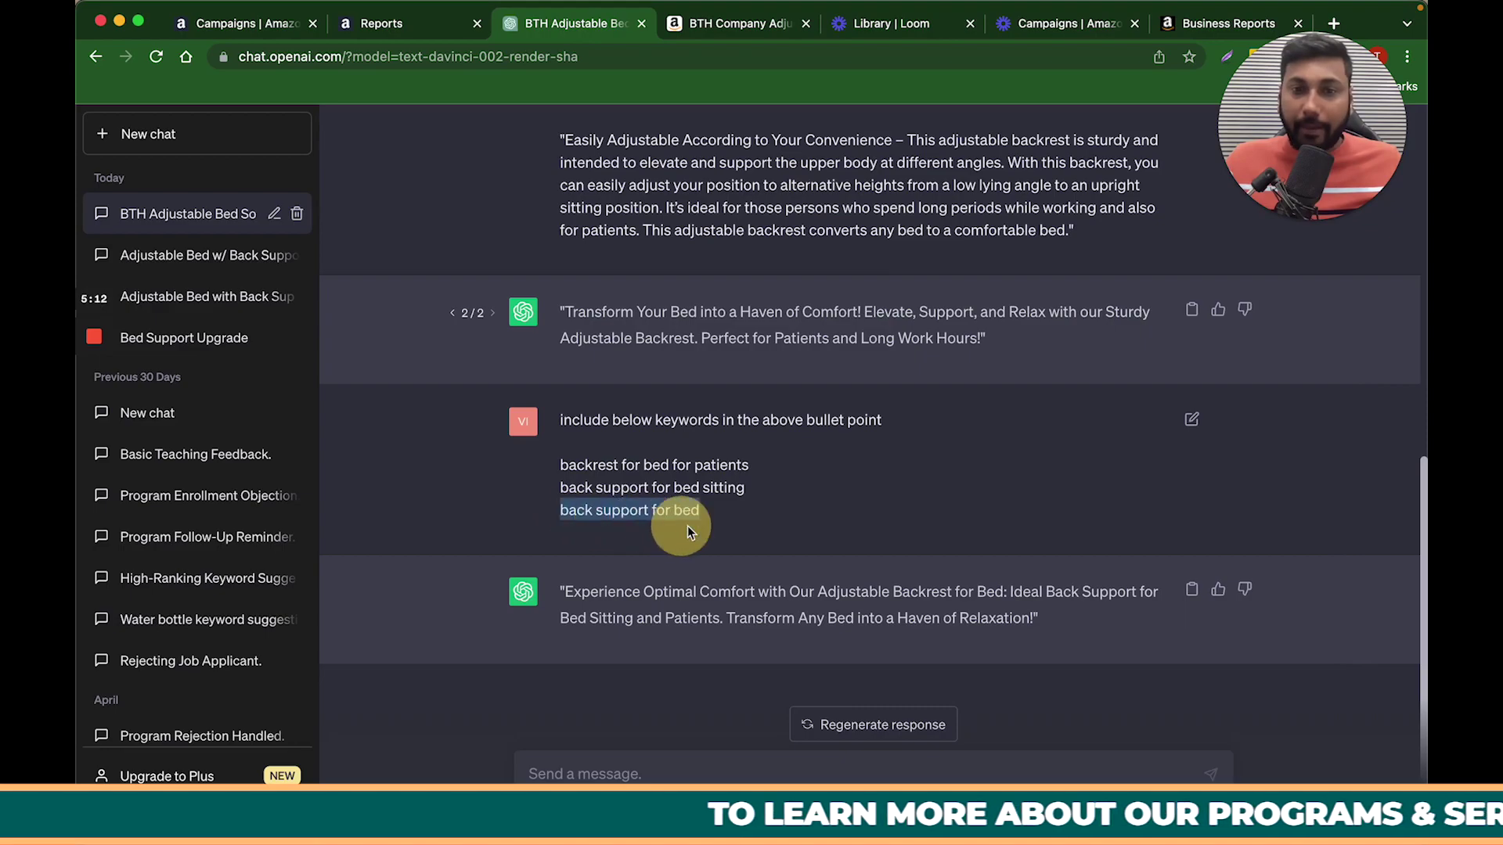
click(906, 585)
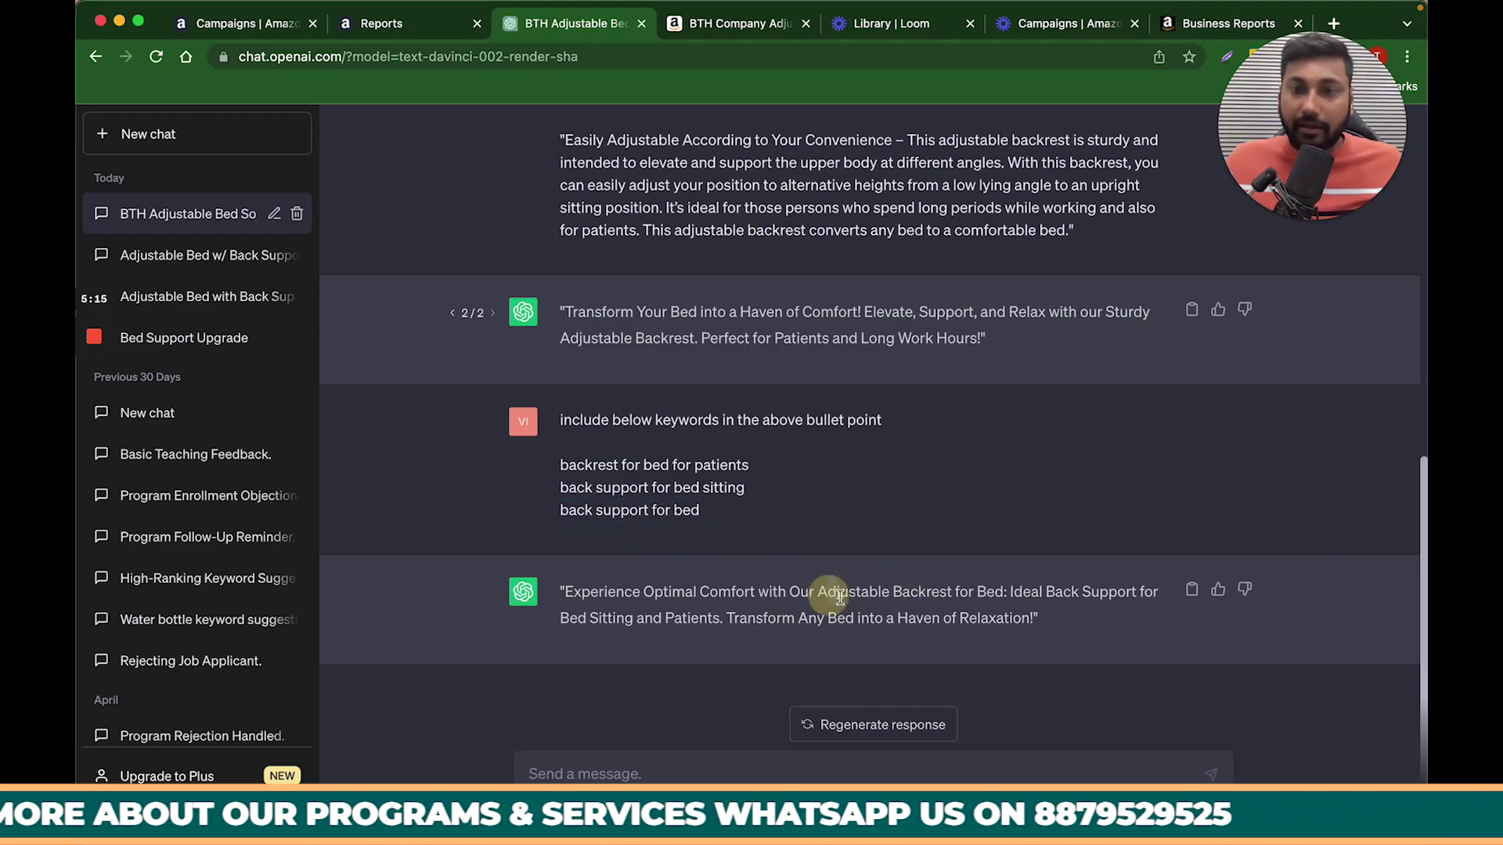
drag(820, 592, 975, 604)
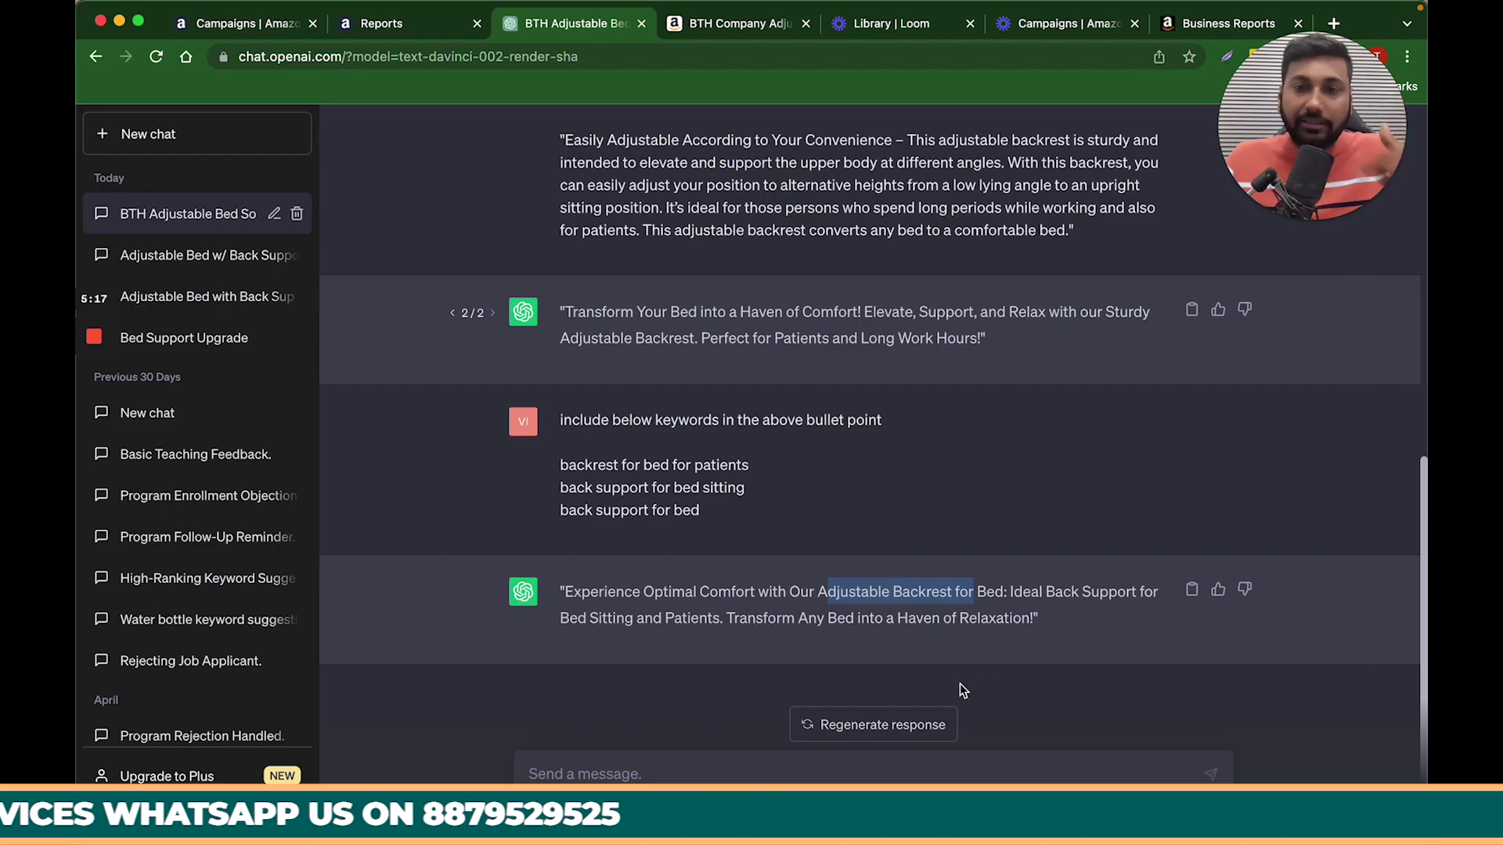